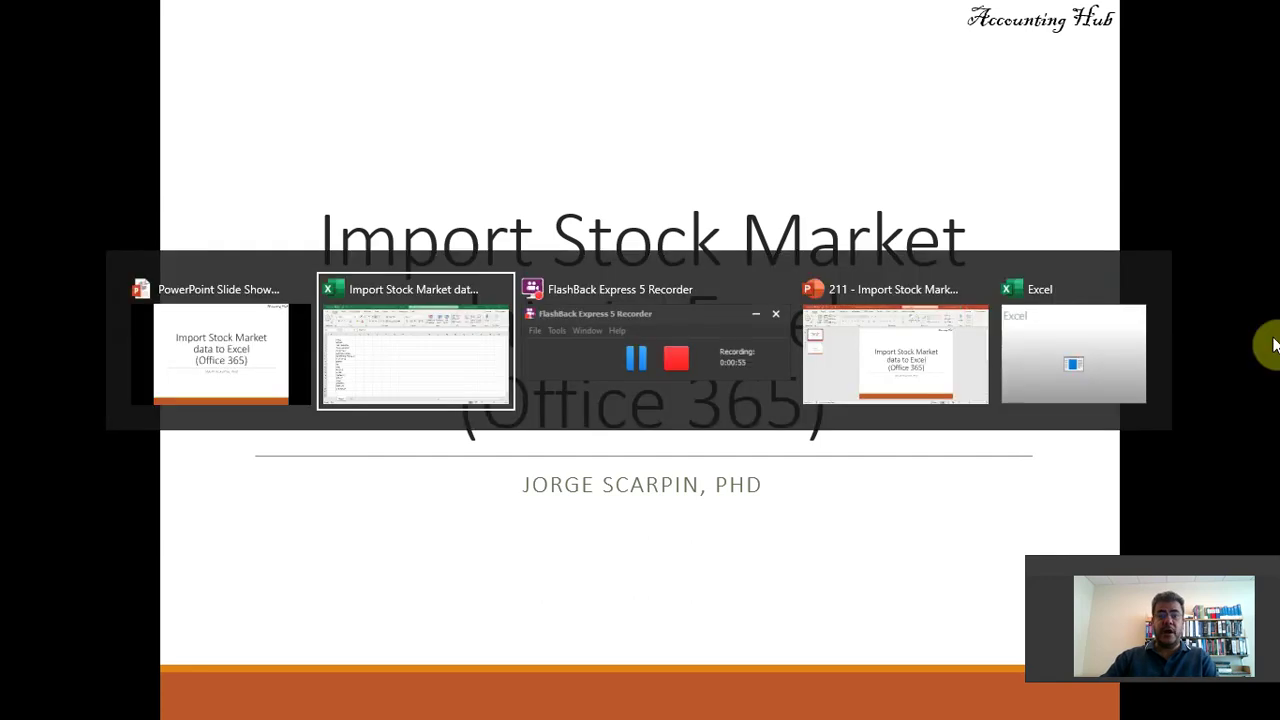
# Switch to the Excel workbook with the stock market import and review the company names in B2:B20
pyautogui.click(1272, 343)
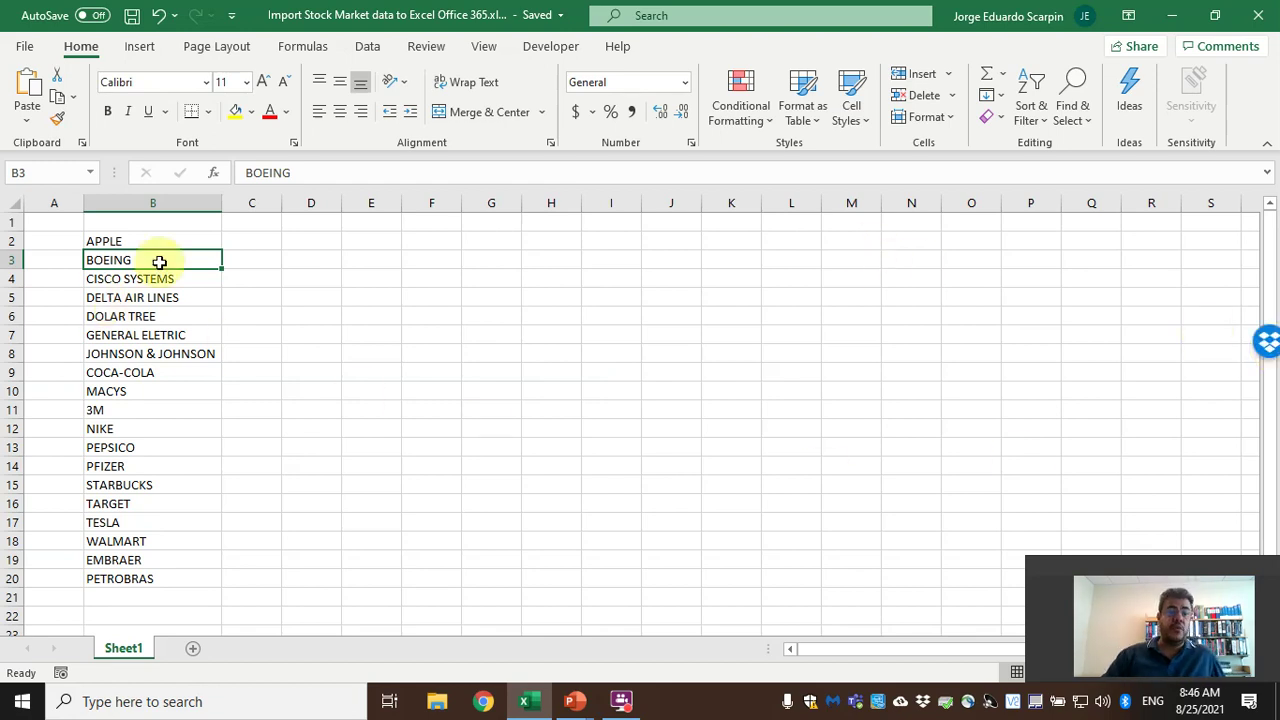
pyautogui.moveTo(163, 235); pyautogui.dragTo(184, 347)
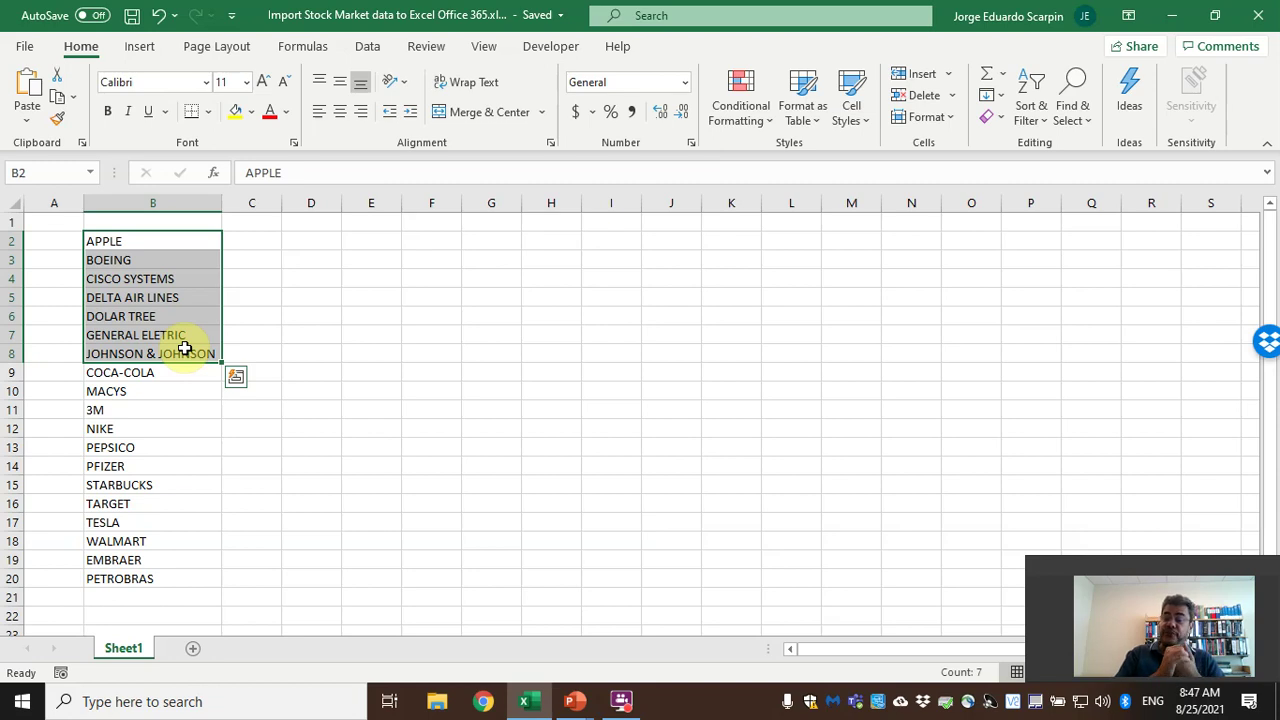
pyautogui.click(471, 464)
pyautogui.moveTo(140, 243); pyautogui.dragTo(140, 578)
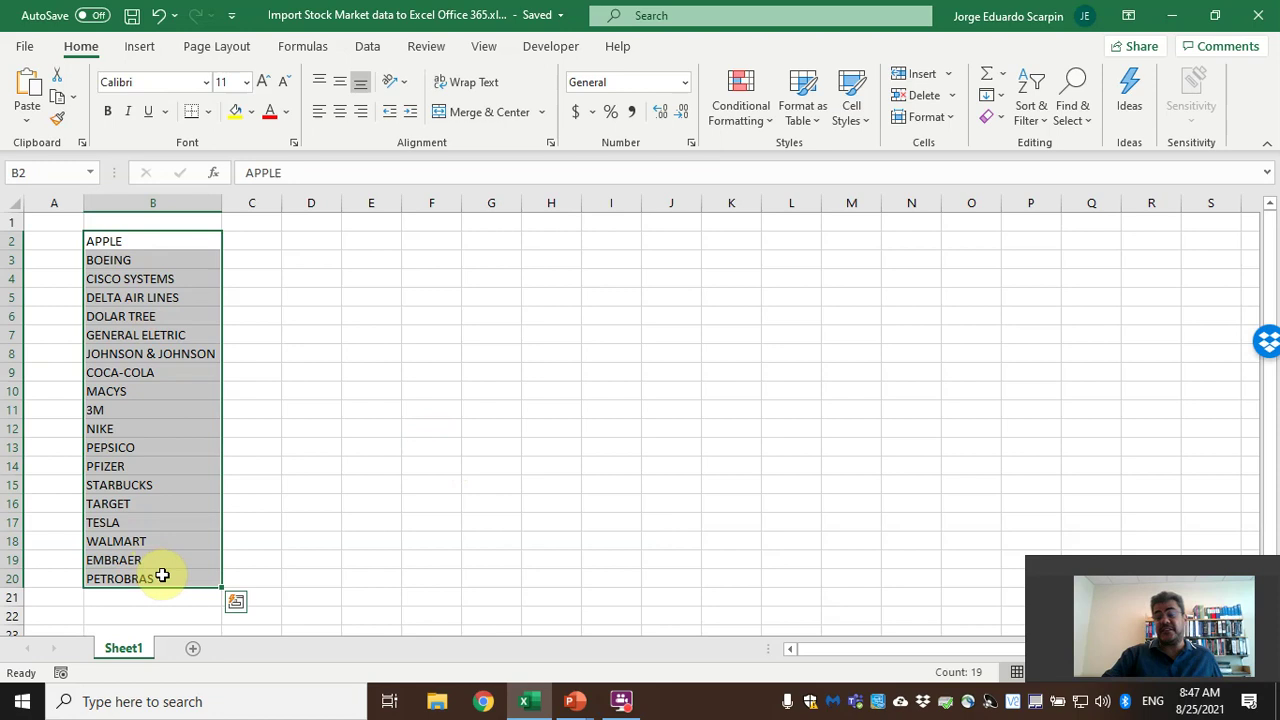
pyautogui.click(140, 243)
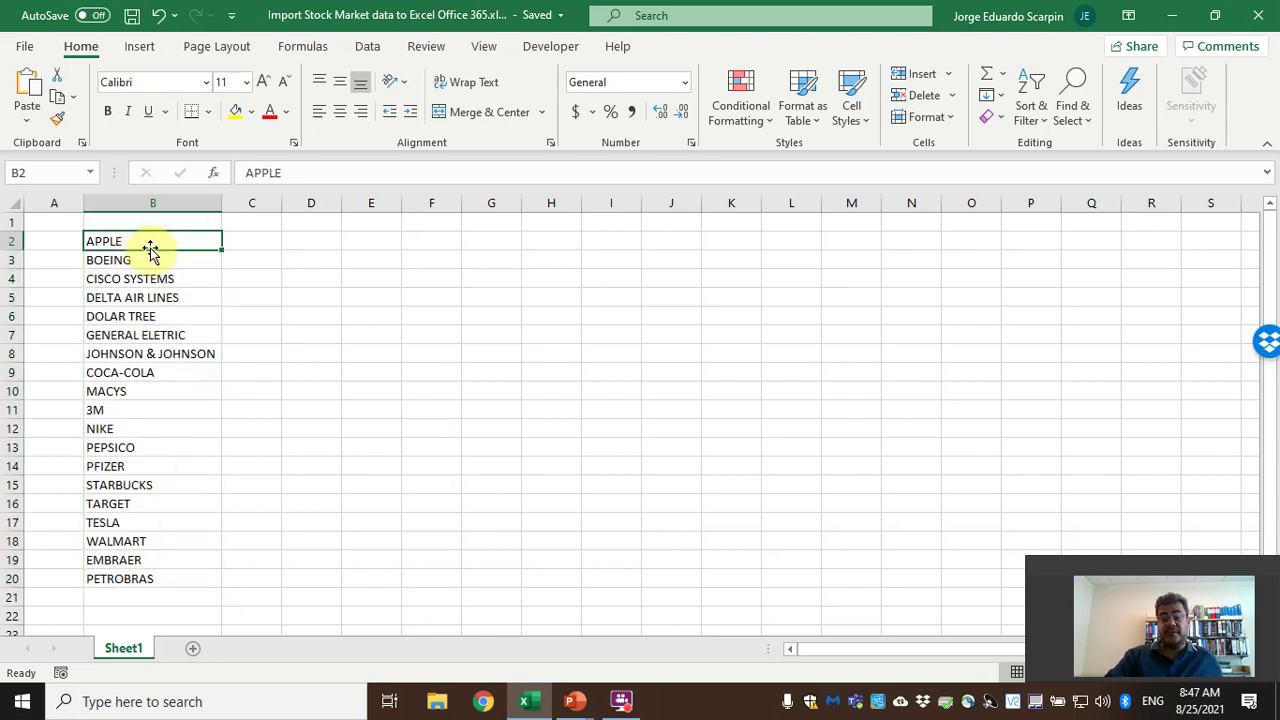
# Enter the header "Company" in cell B1 above the list of company names
pyautogui.click(158, 223)
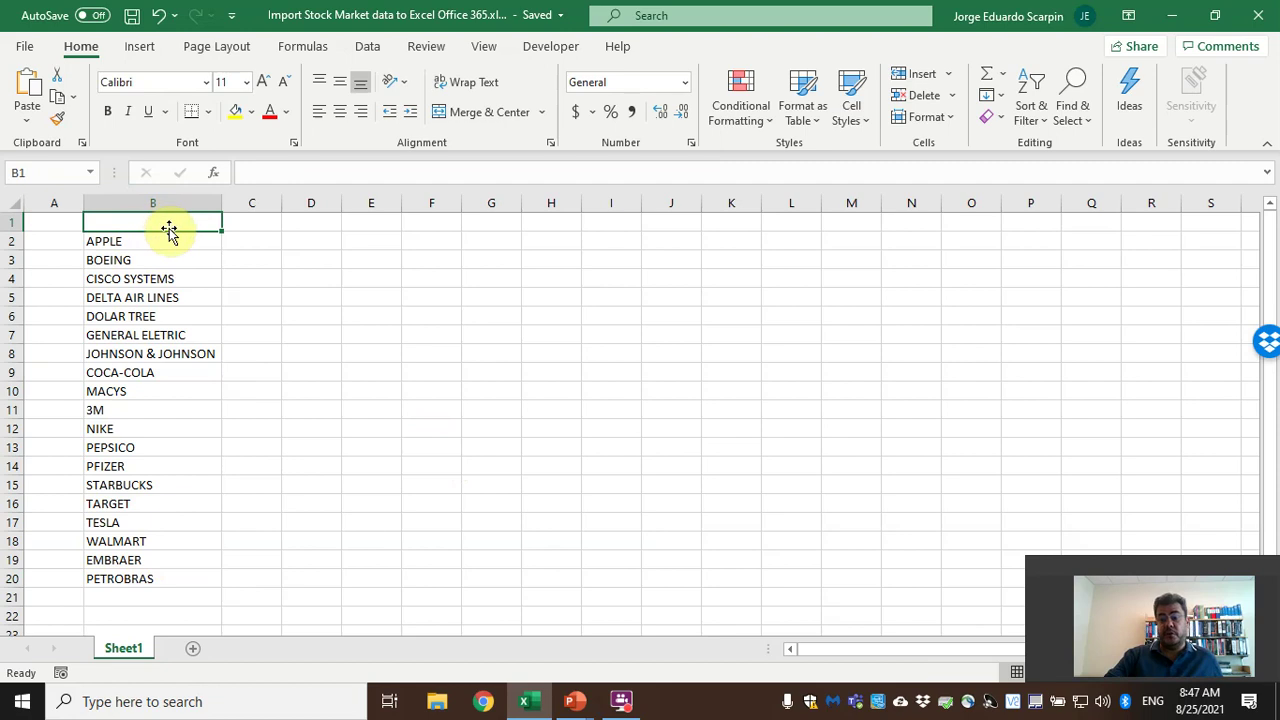
pyautogui.write('Com')
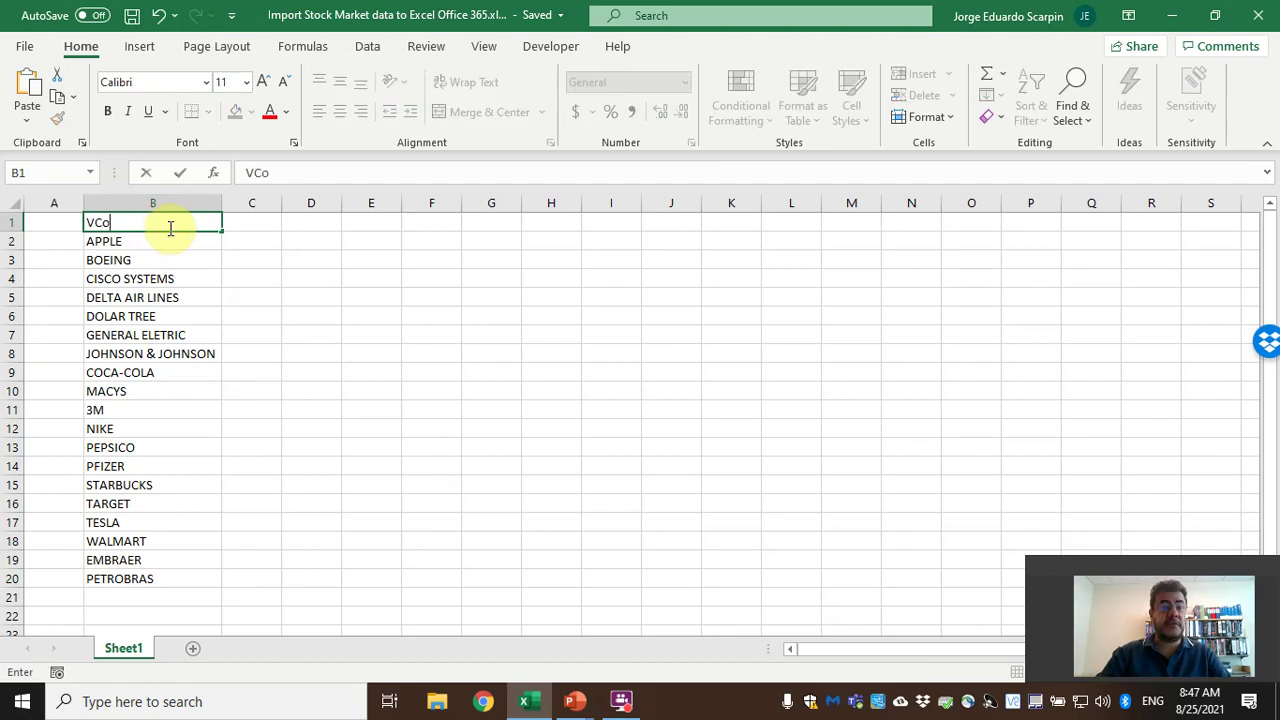
pyautogui.press('BackSpace')
pyautogui.press('BackSpace')
pyautogui.press('BackSpace')
pyautogui.write('Company')
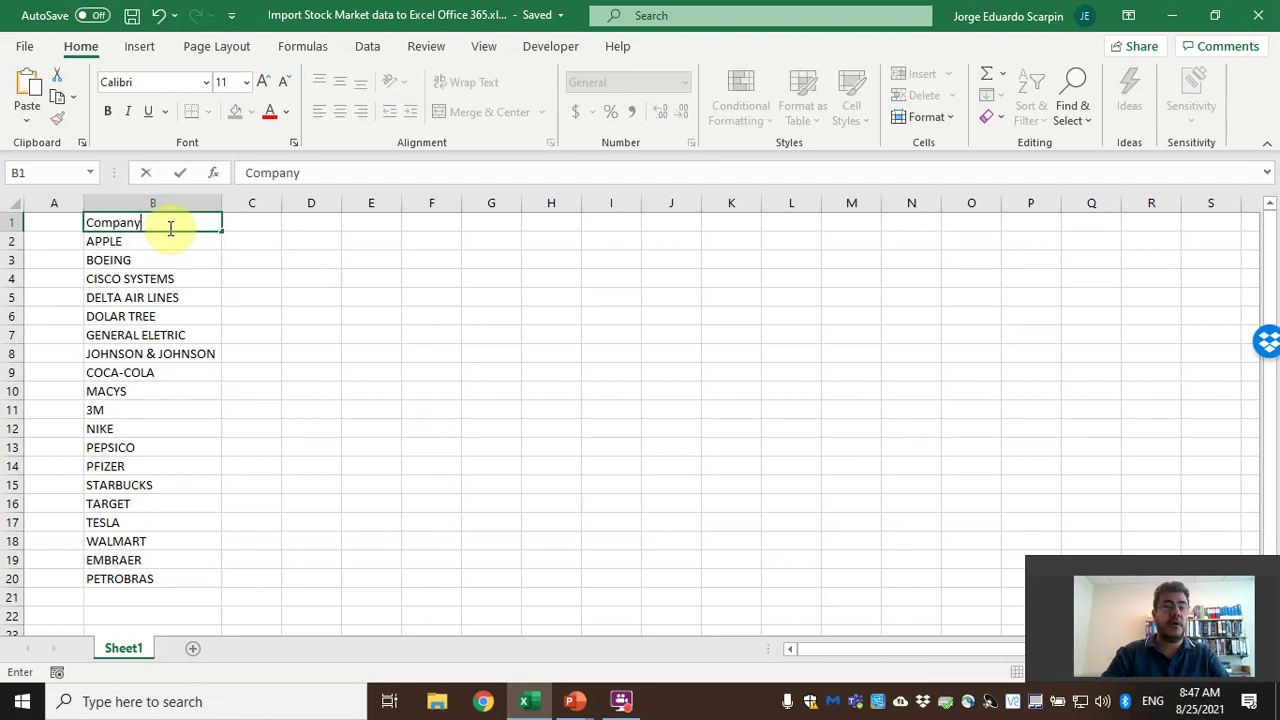
pyautogui.press('Tab')
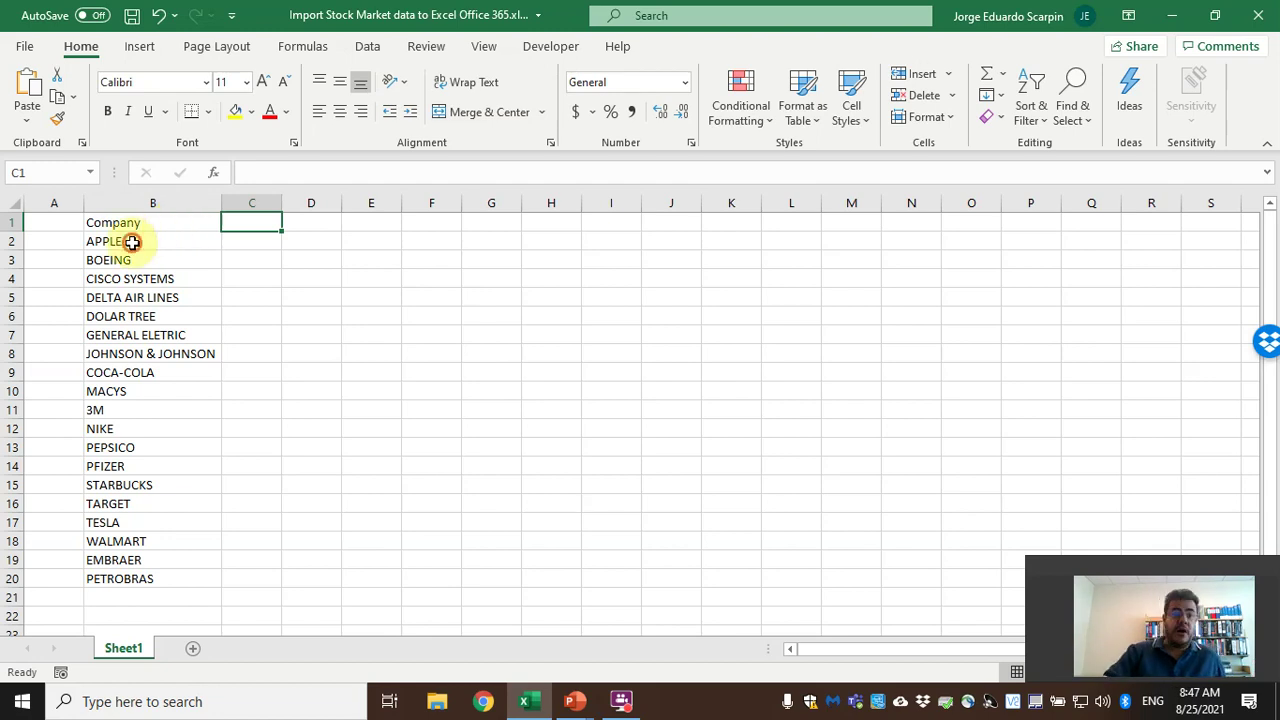
pyautogui.click(130, 242)
pyautogui.moveTo(132, 242); pyautogui.dragTo(129, 586)
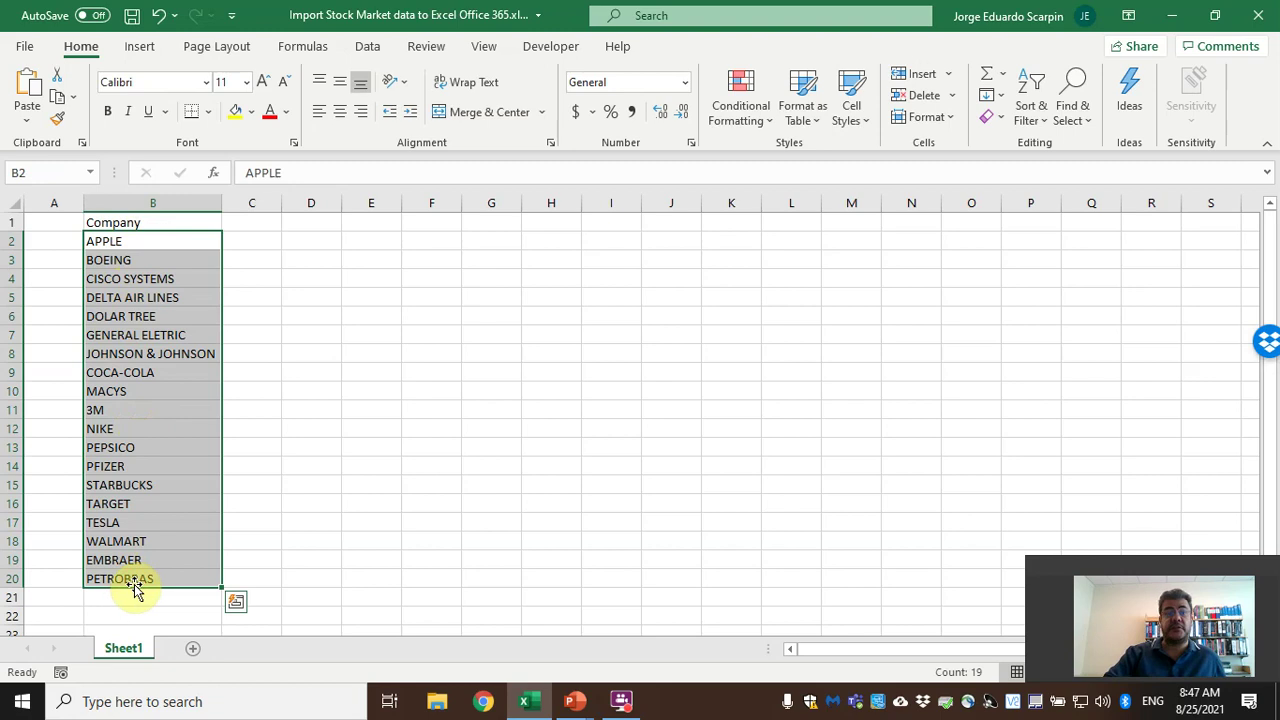
pyautogui.click(166, 243)
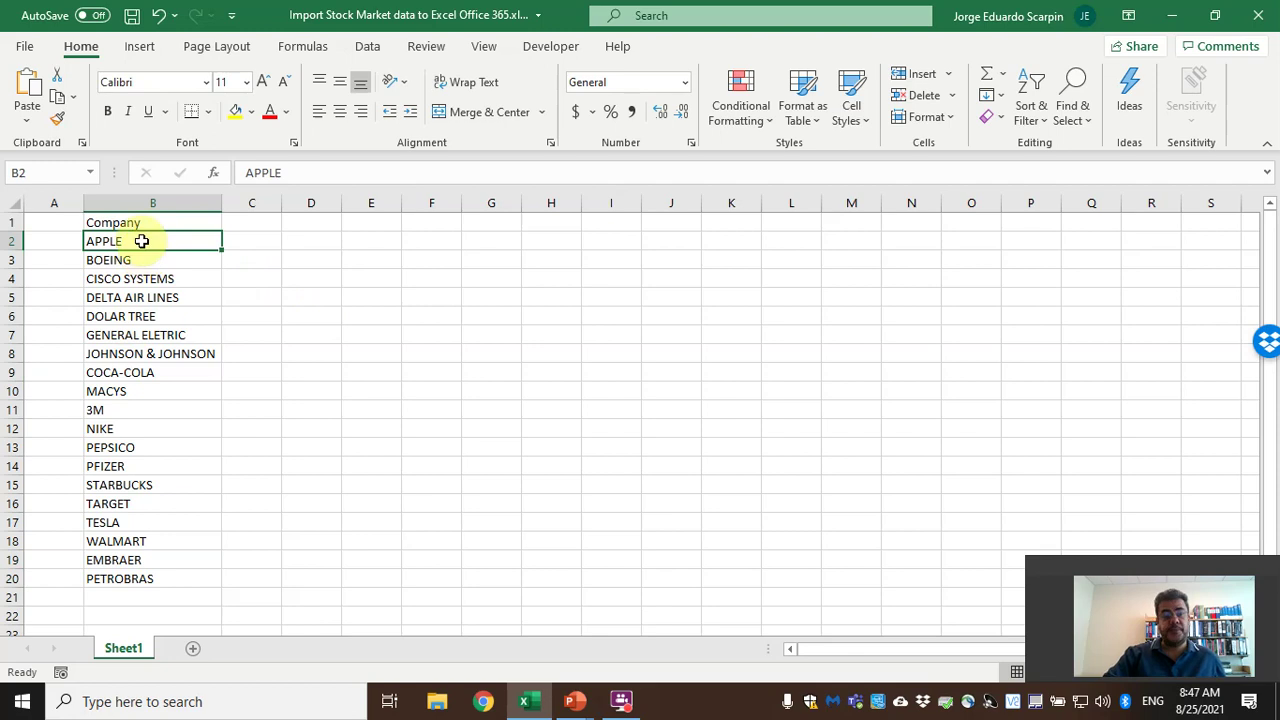
pyautogui.moveTo(140, 240); pyautogui.dragTo(158, 581)
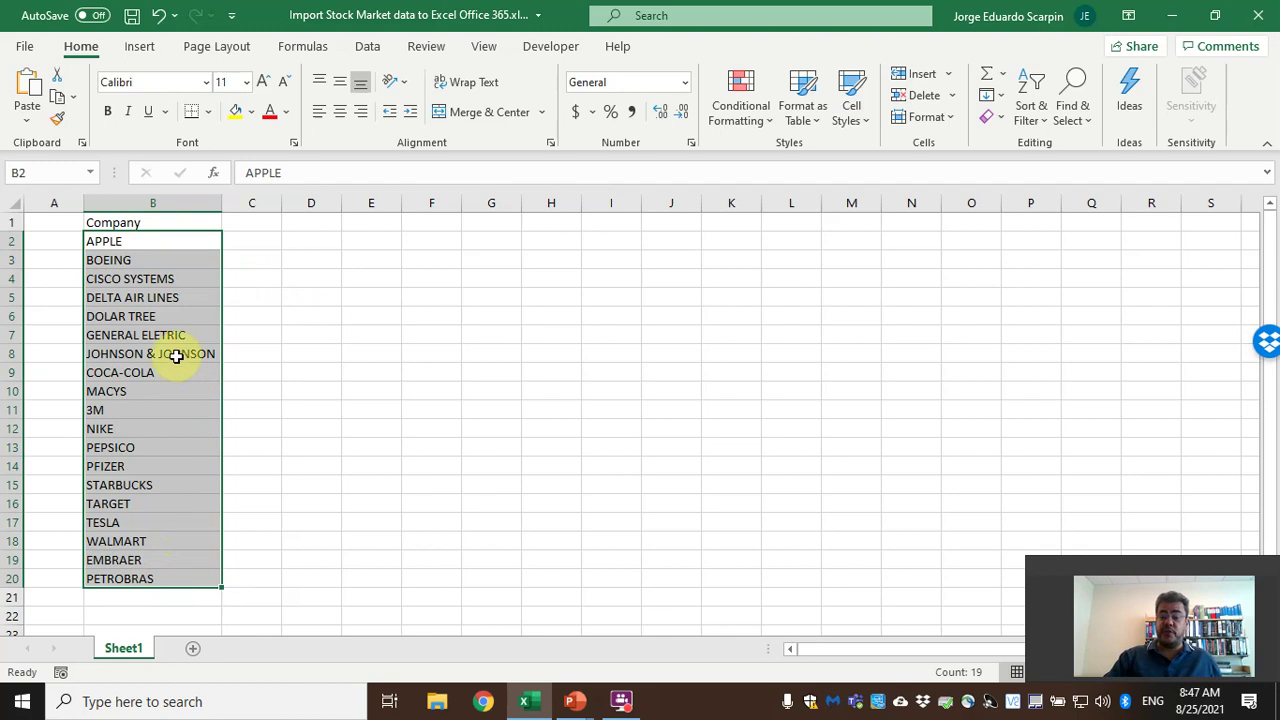
pyautogui.click(135, 564)
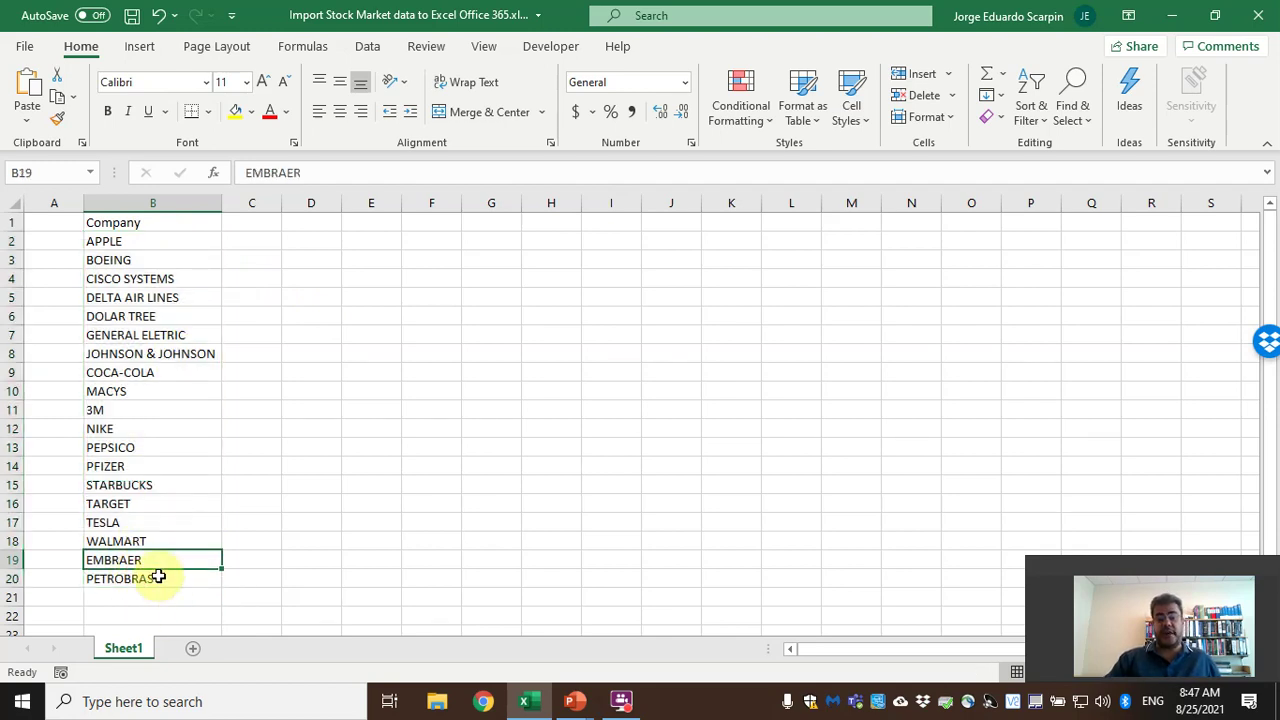
pyautogui.click(166, 579)
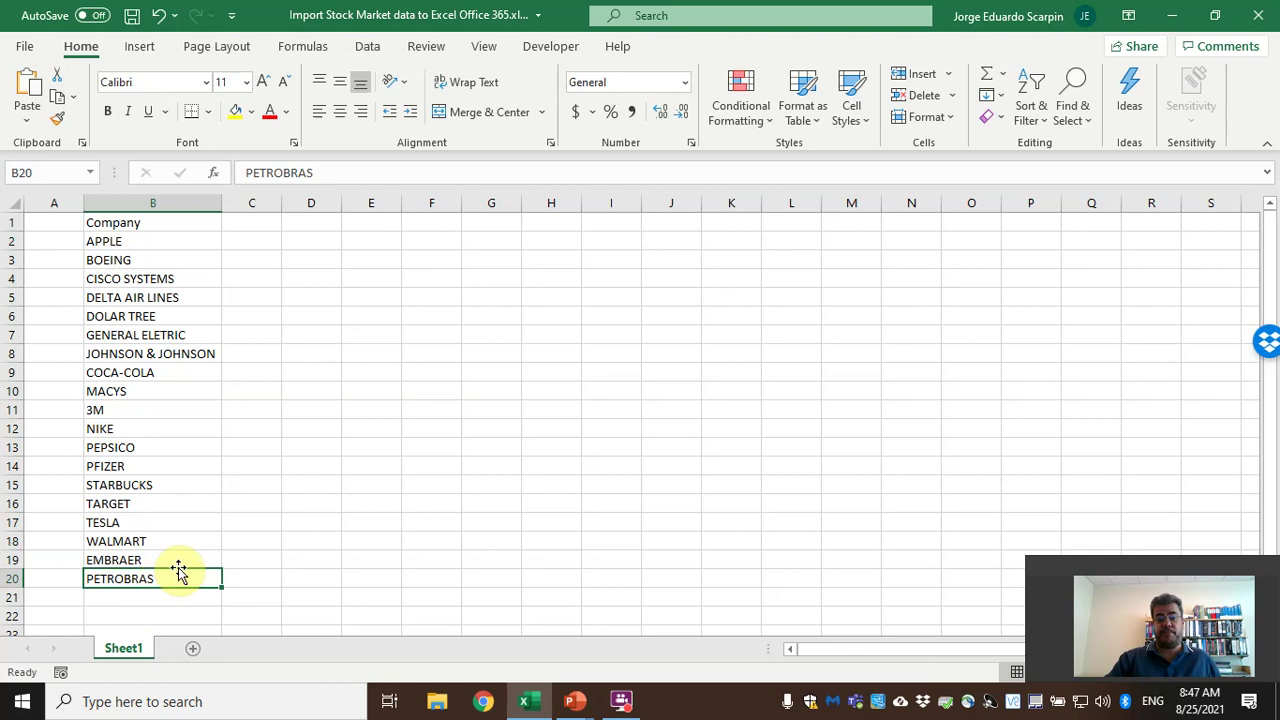
# Sort the company list from A to Z by the Company column, treating the first row as headers
pyautogui.click(128, 219)
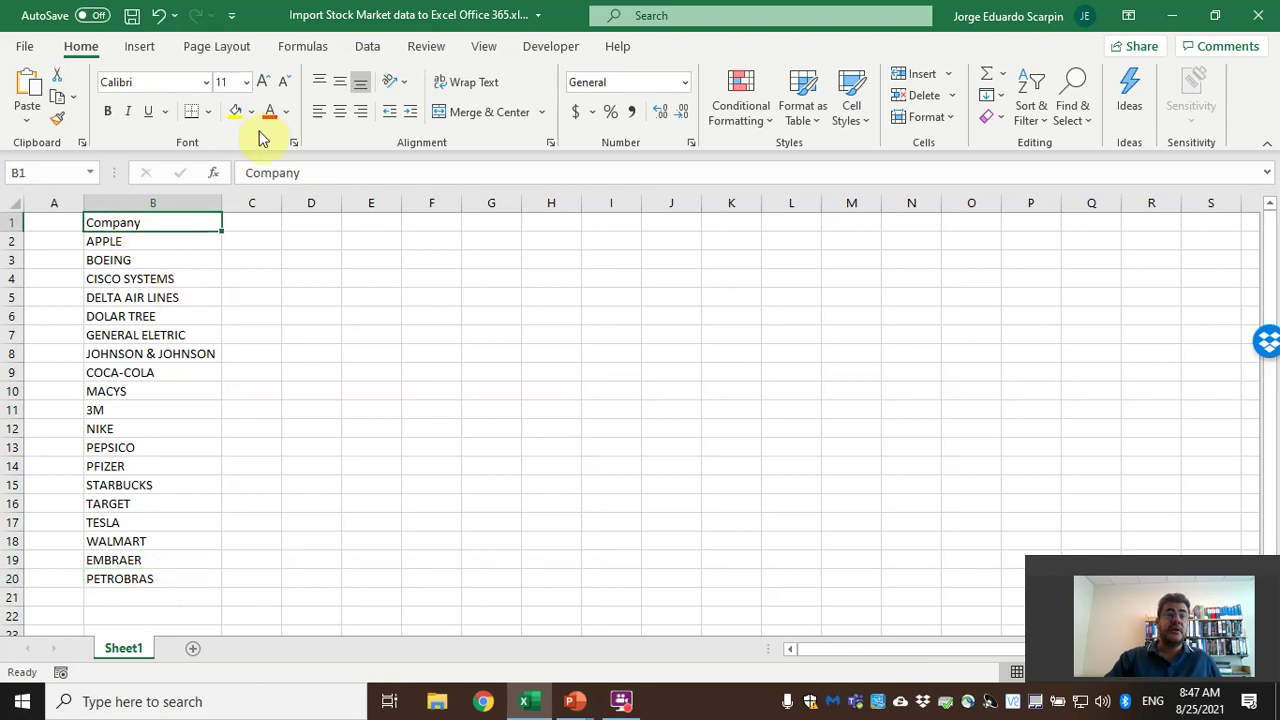
pyautogui.click(367, 46)
pyautogui.click(540, 85)
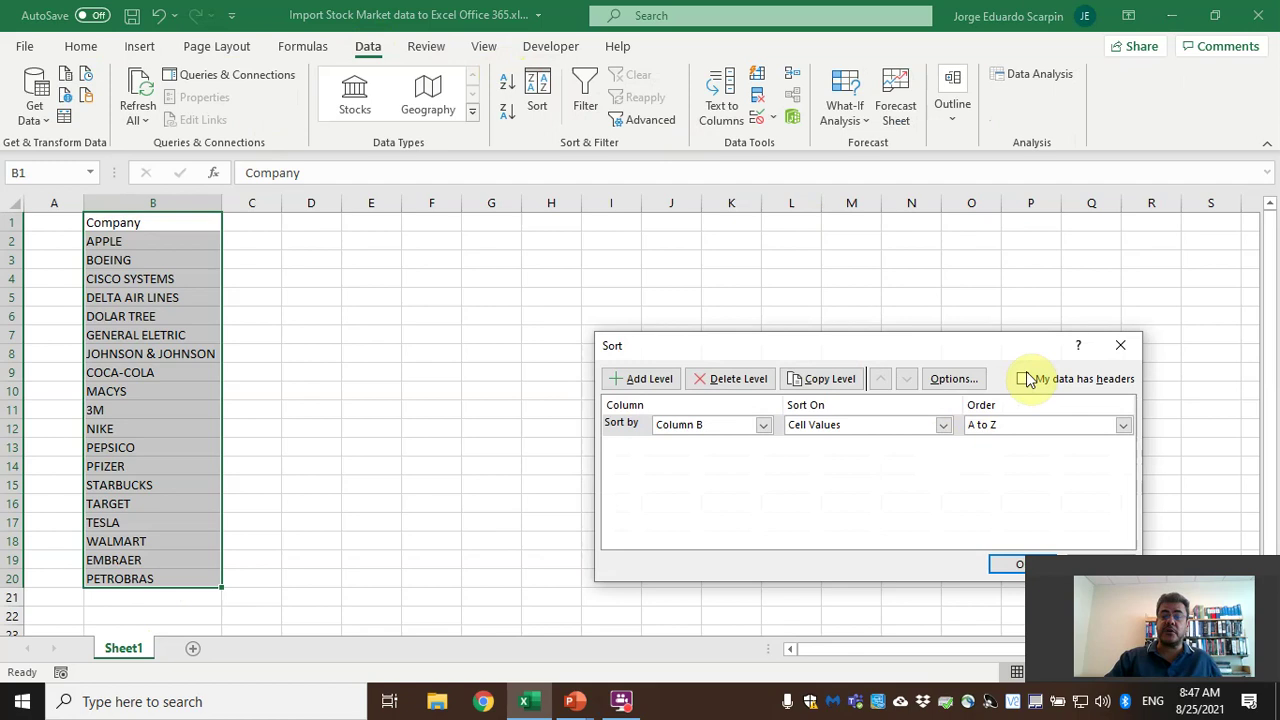
pyautogui.click(1022, 378)
pyautogui.click(749, 431)
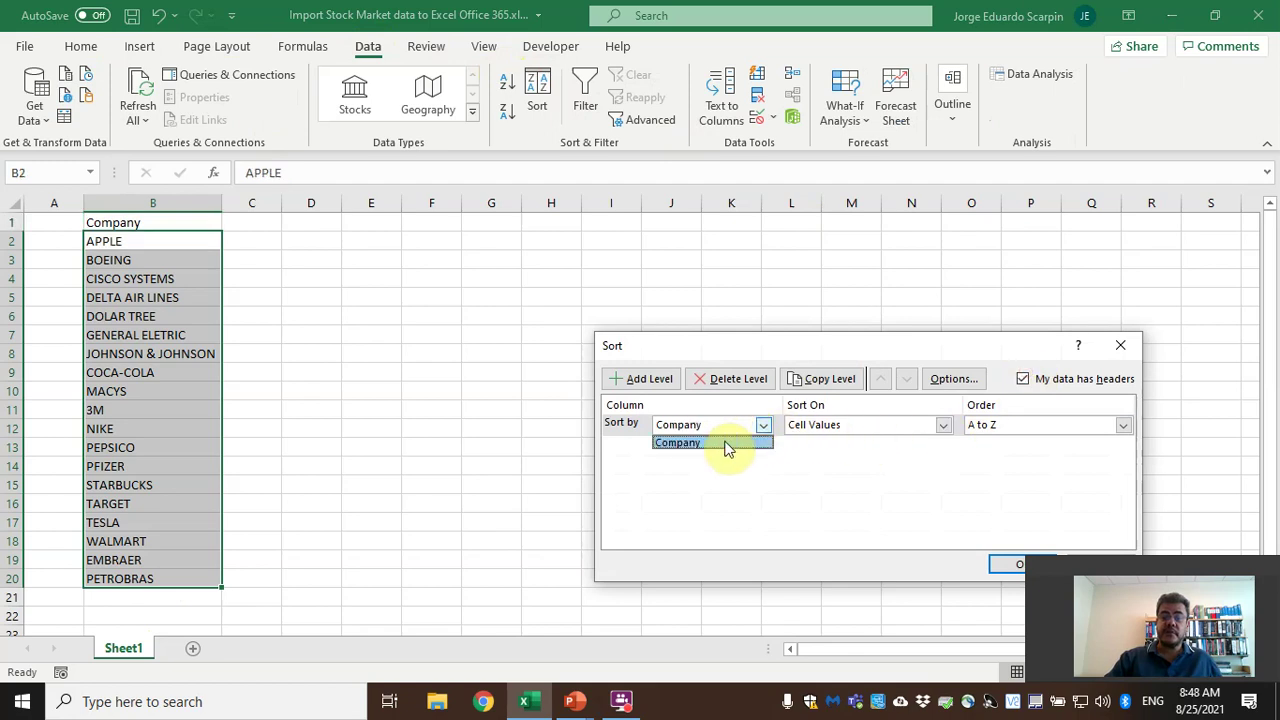
pyautogui.click(726, 446)
pyautogui.click(1008, 572)
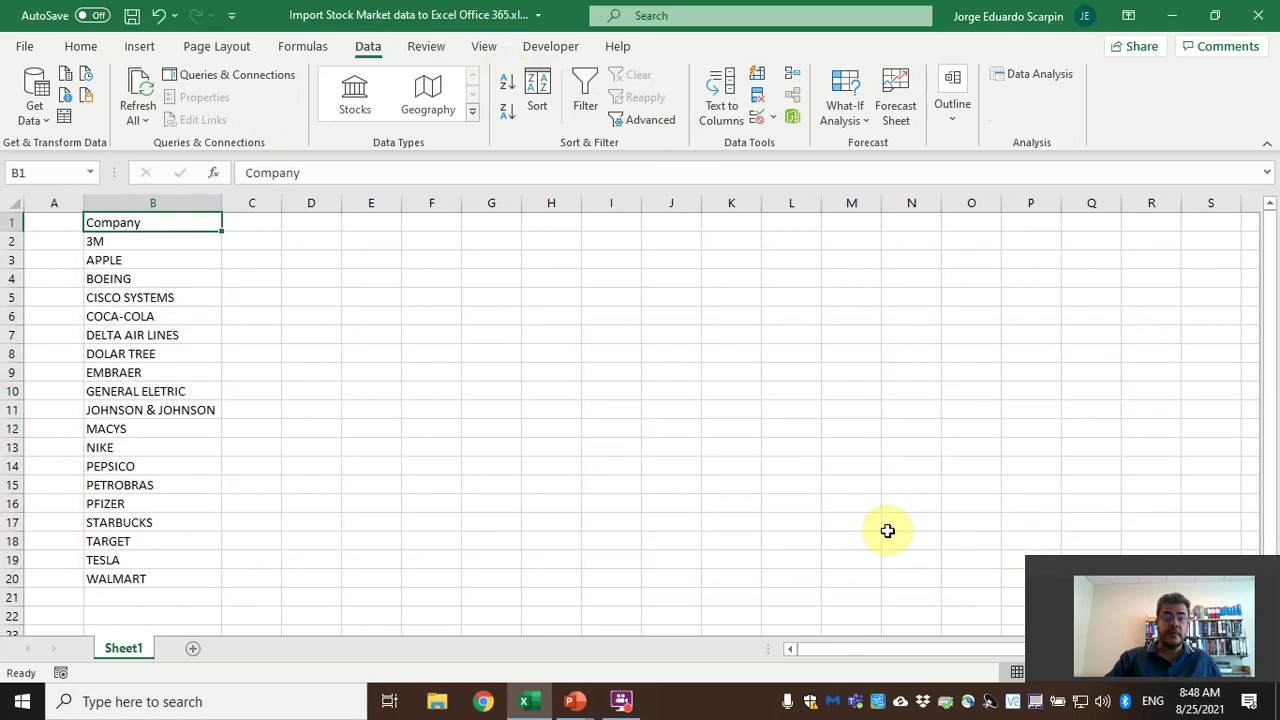
# Convert the company names in B2:B20 to the Stocks data type
pyautogui.click(229, 316)
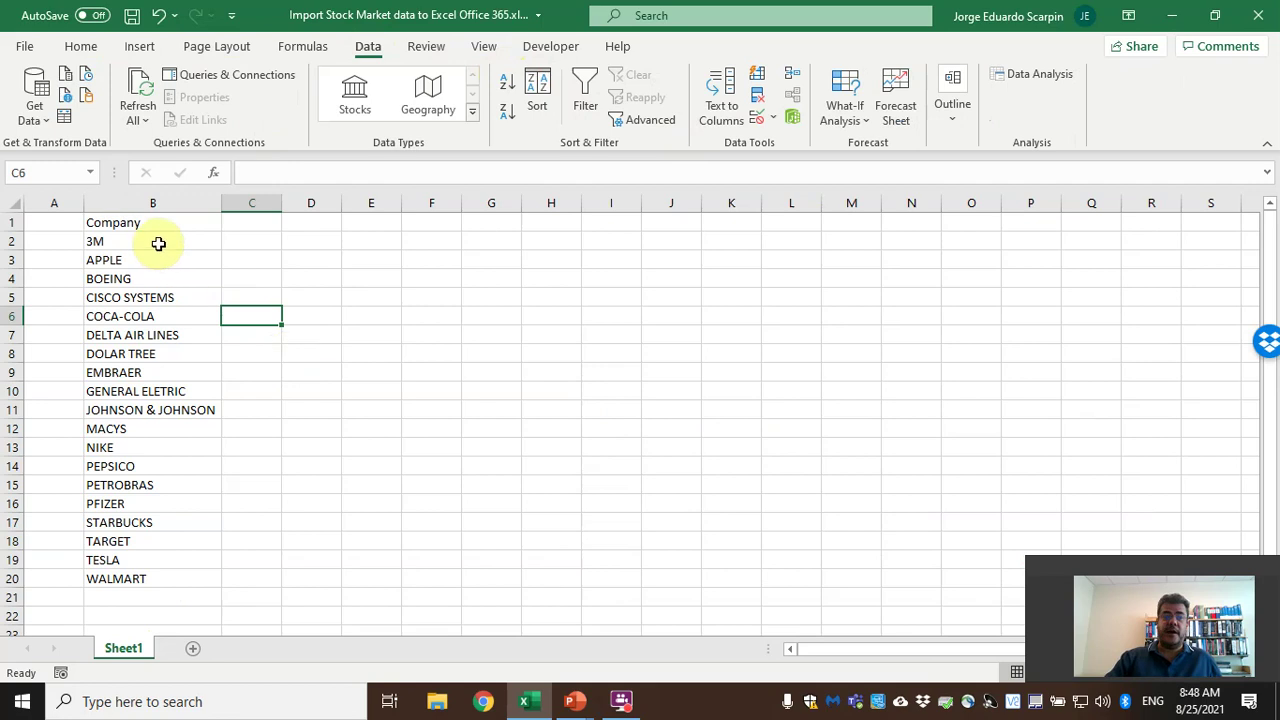
pyautogui.moveTo(157, 243); pyautogui.dragTo(151, 582)
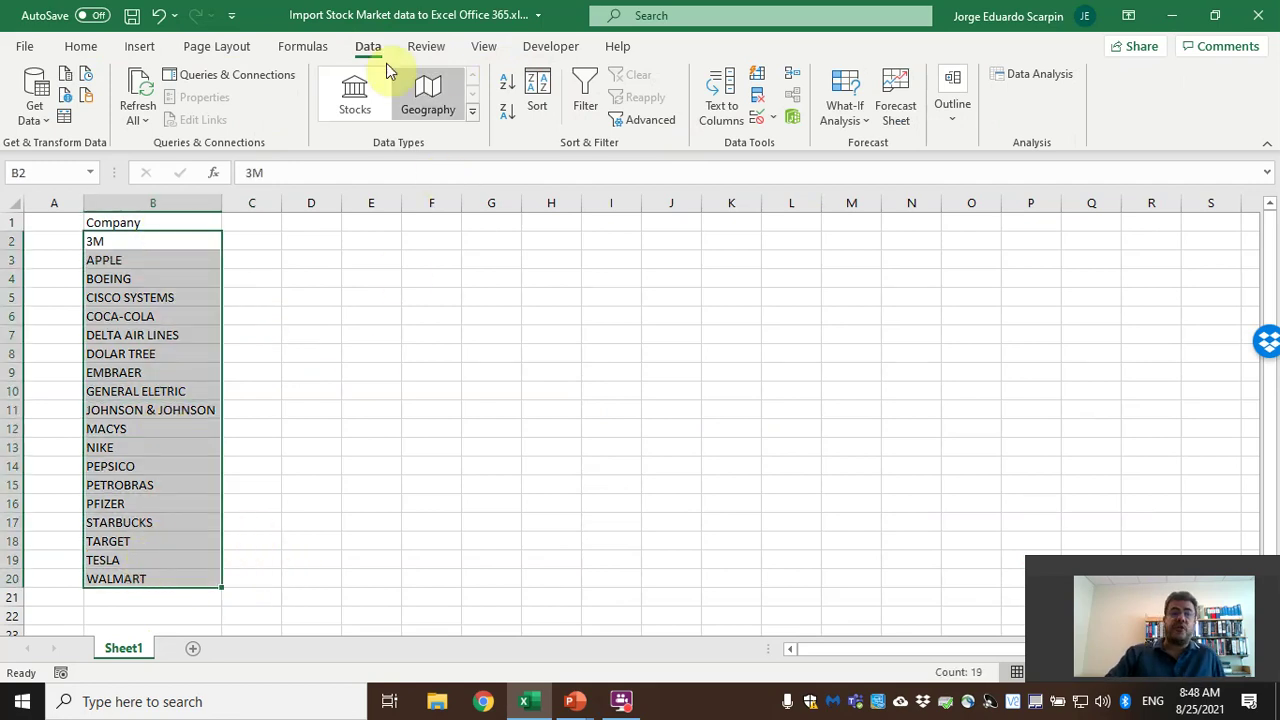
pyautogui.click(343, 98)
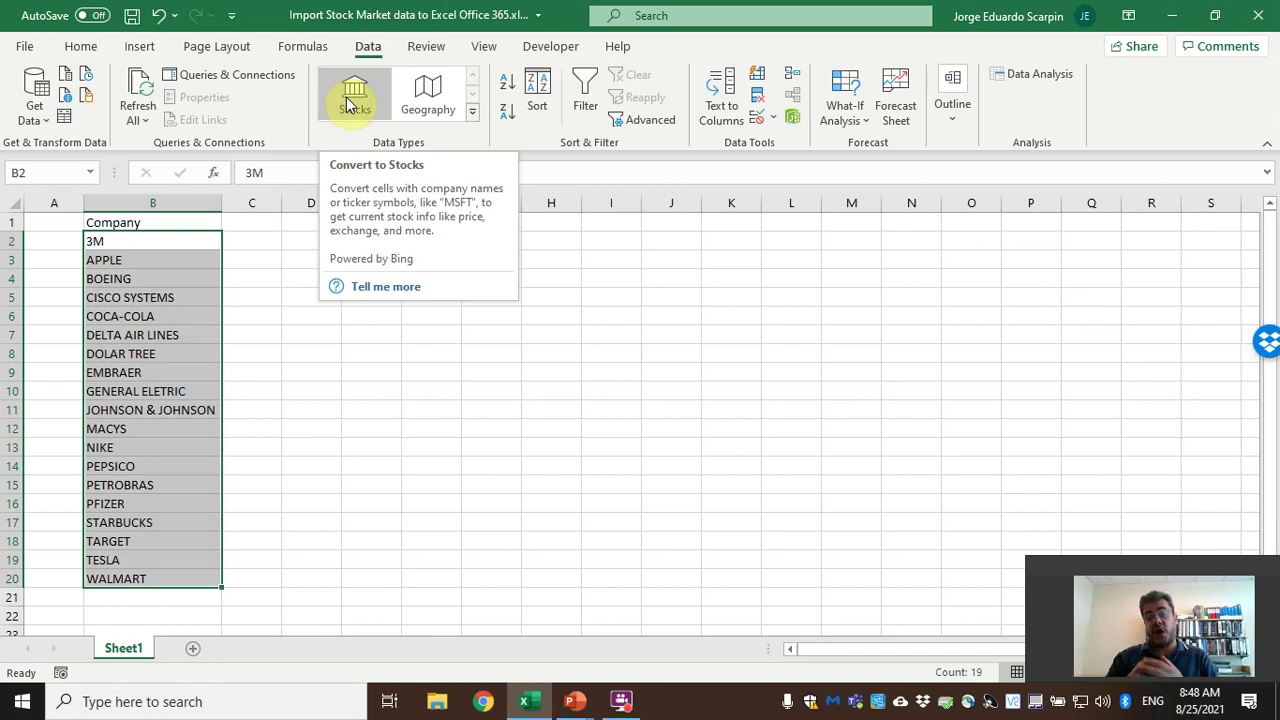
pyautogui.click(348, 103)
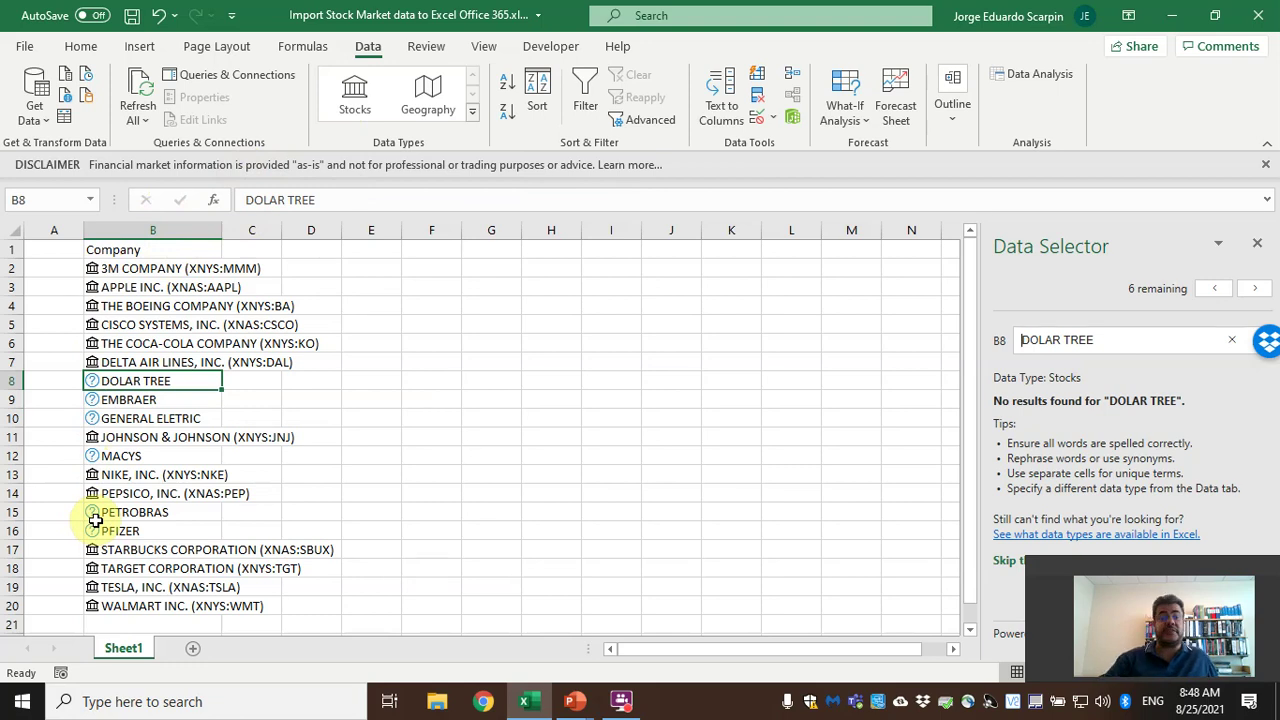
# Search the Data Selector for a stock matching DOLAR TREE in cell B8
pyautogui.click(1096, 341)
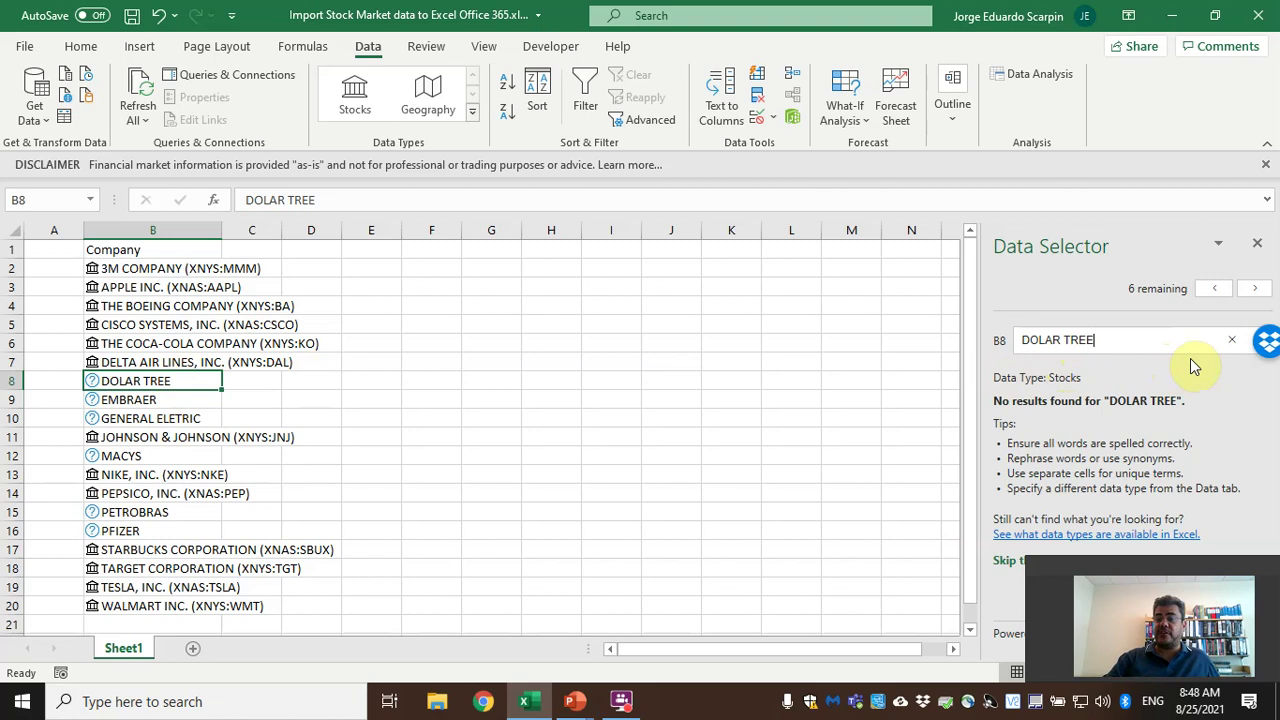
pyautogui.moveTo(1268, 338); pyautogui.dragTo(1261, 103)
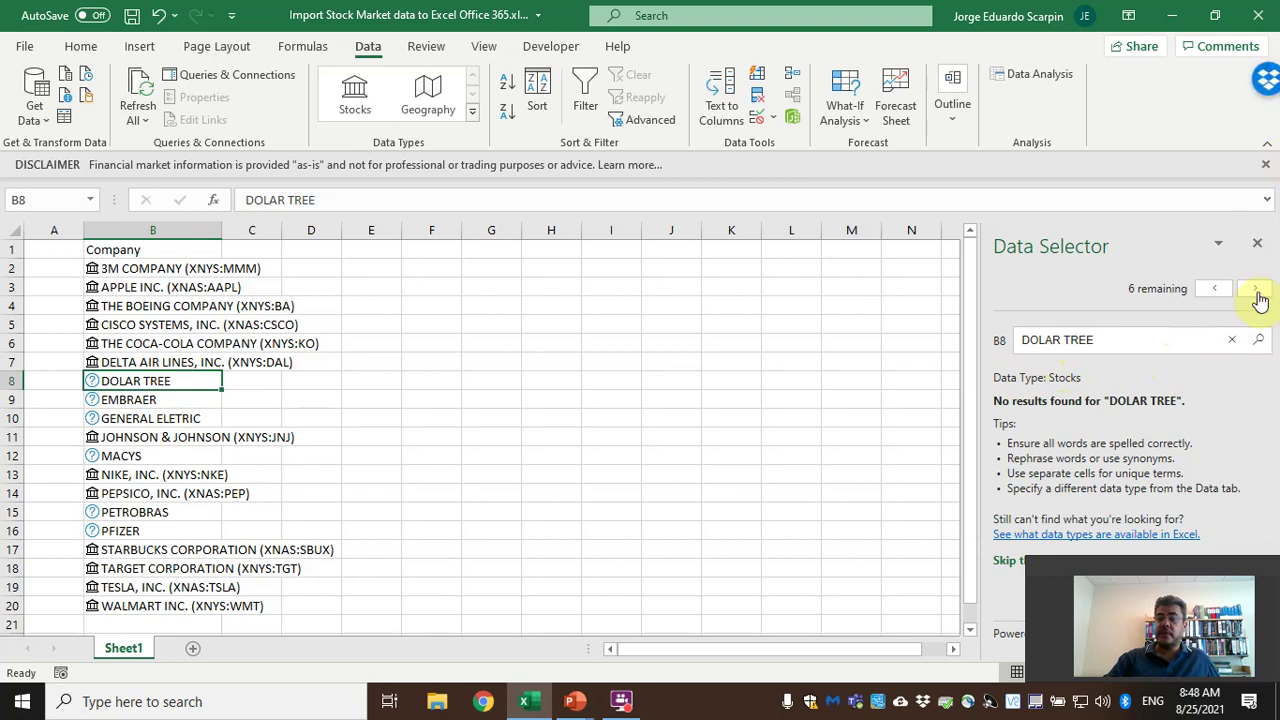
pyautogui.click(1260, 342)
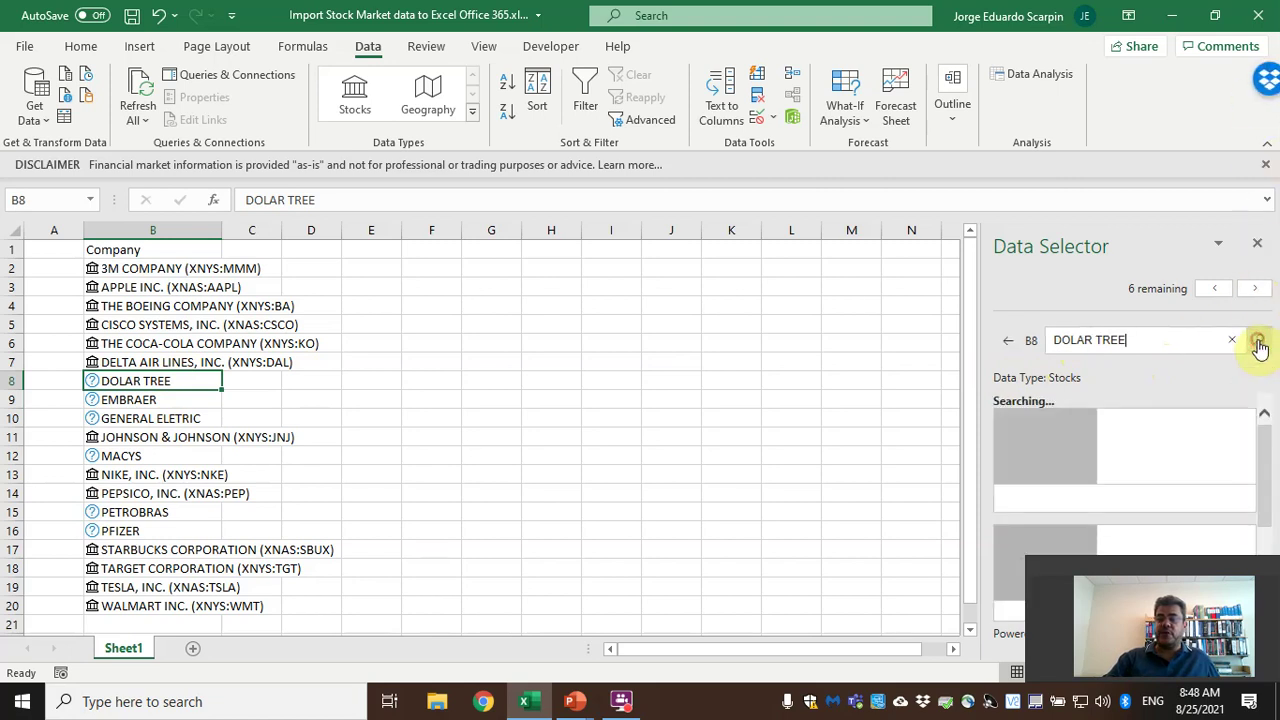
pyautogui.moveTo(1196, 573); pyautogui.dragTo(727, 20)
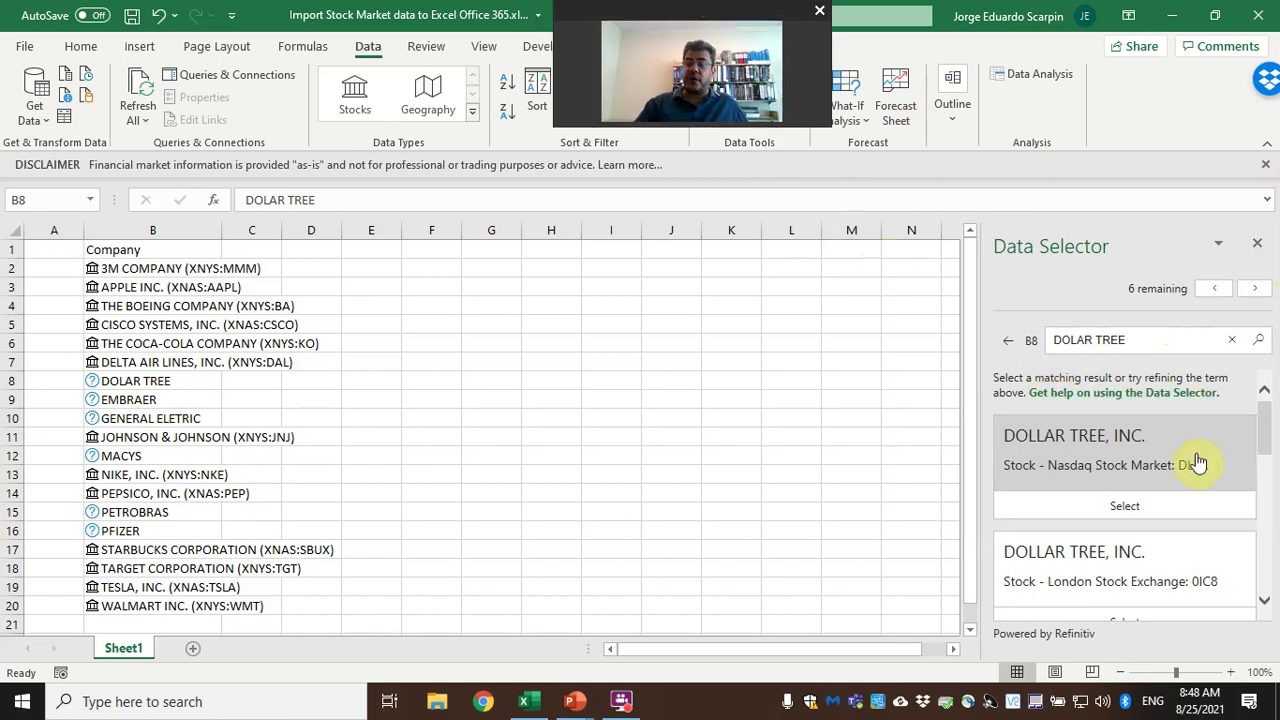
# Review the exchange listings and match cell B8 to DOLLAR TREE, INC. on the Nasdaq Stock Market (DLTR)
pyautogui.click(1263, 442)
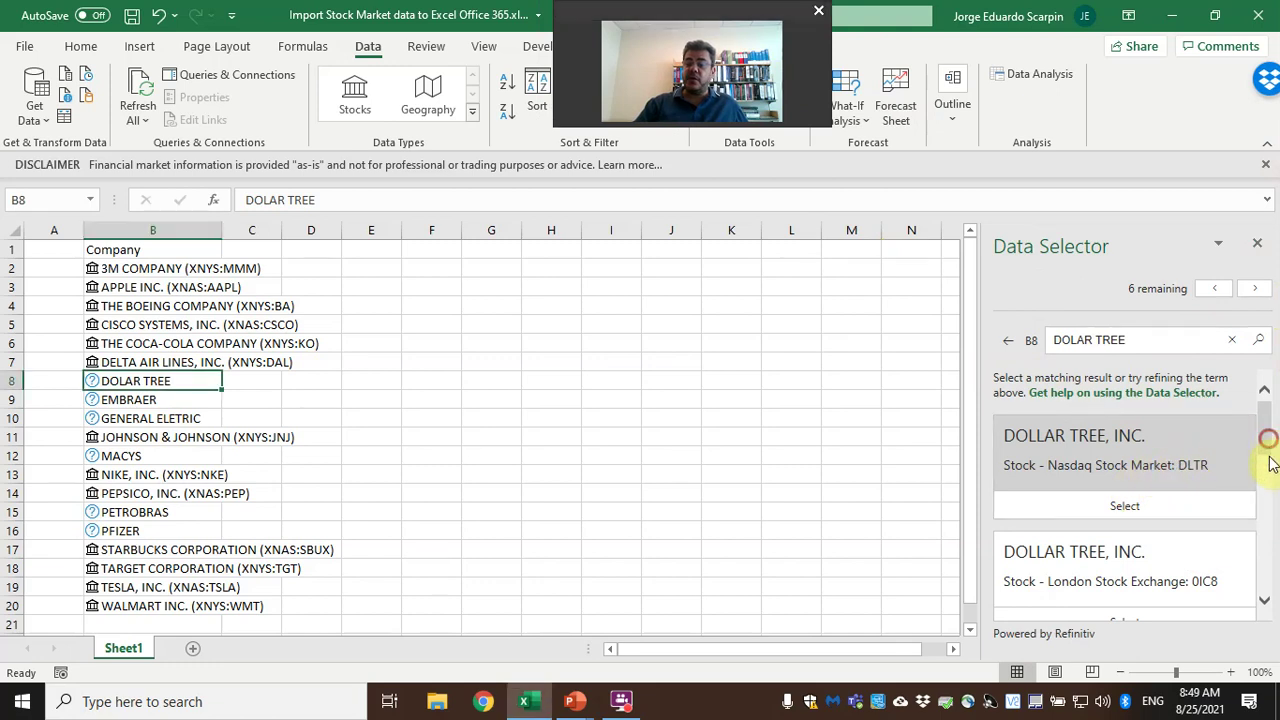
pyautogui.scroll(-2, 1270, 462)
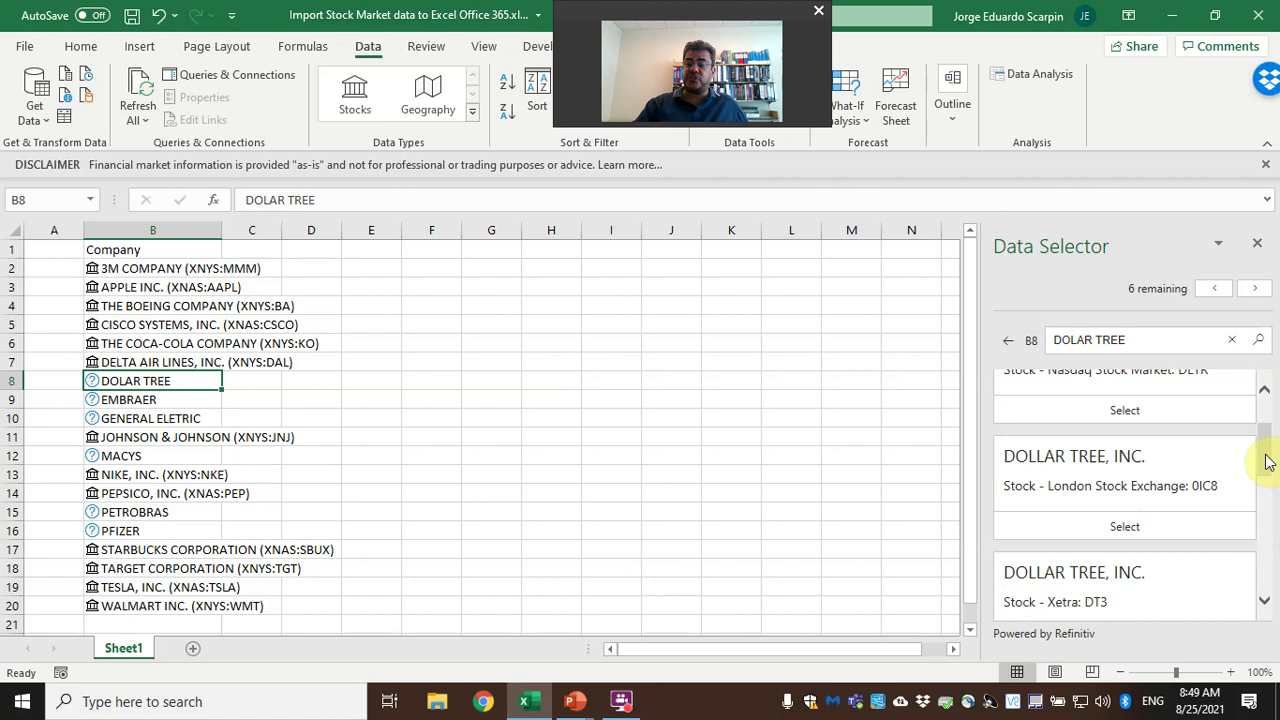
pyautogui.moveTo(1266, 462); pyautogui.dragTo(1266, 476)
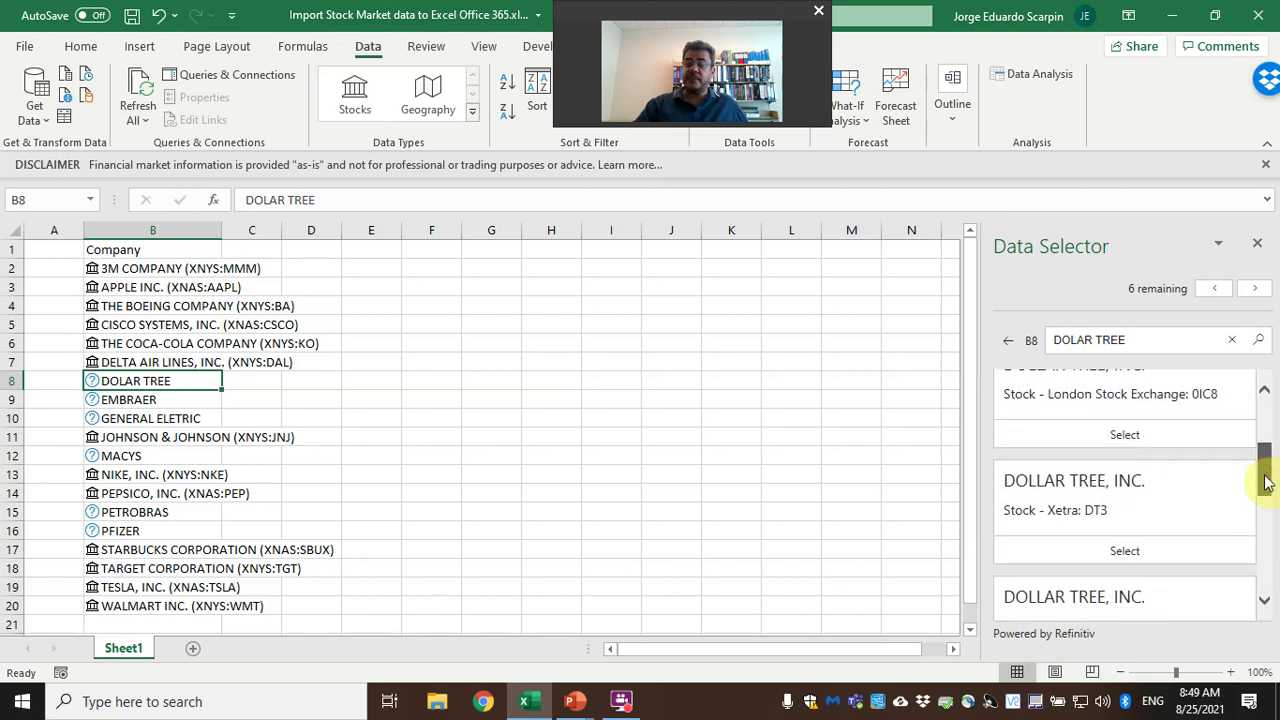
pyautogui.moveTo(1268, 482); pyautogui.dragTo(1249, 576)
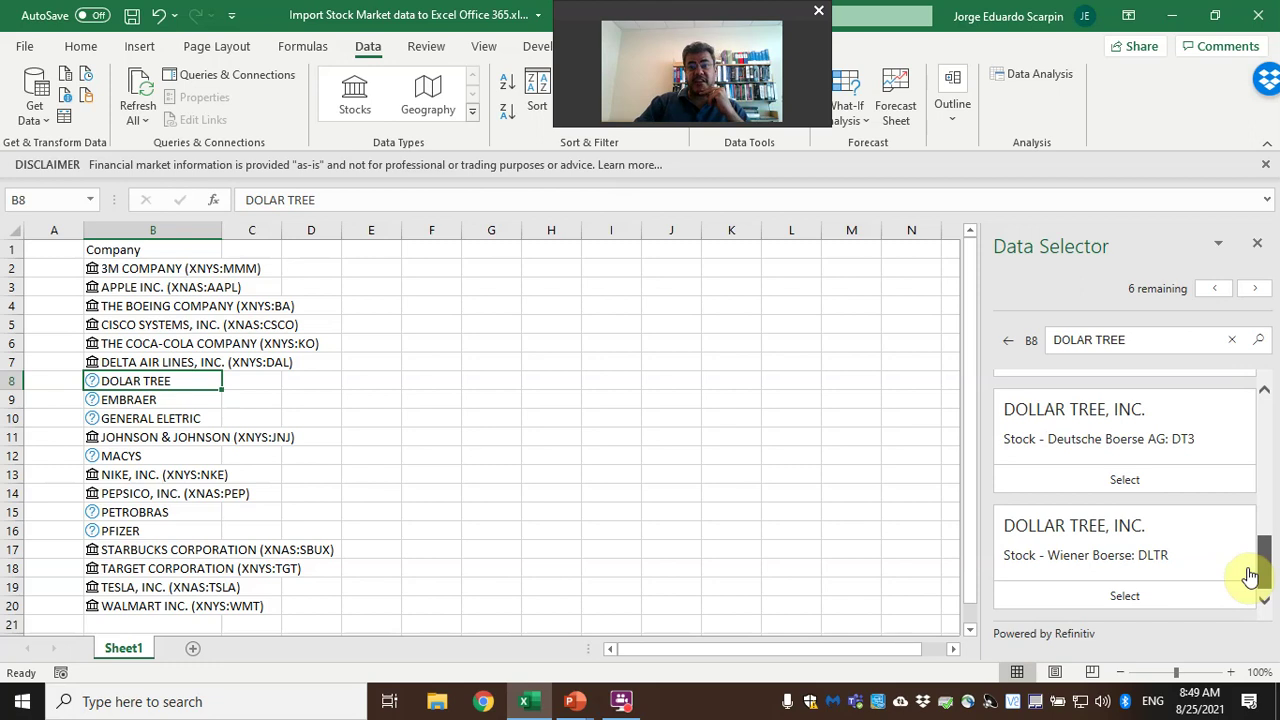
pyautogui.moveTo(1250, 574); pyautogui.dragTo(1260, 400)
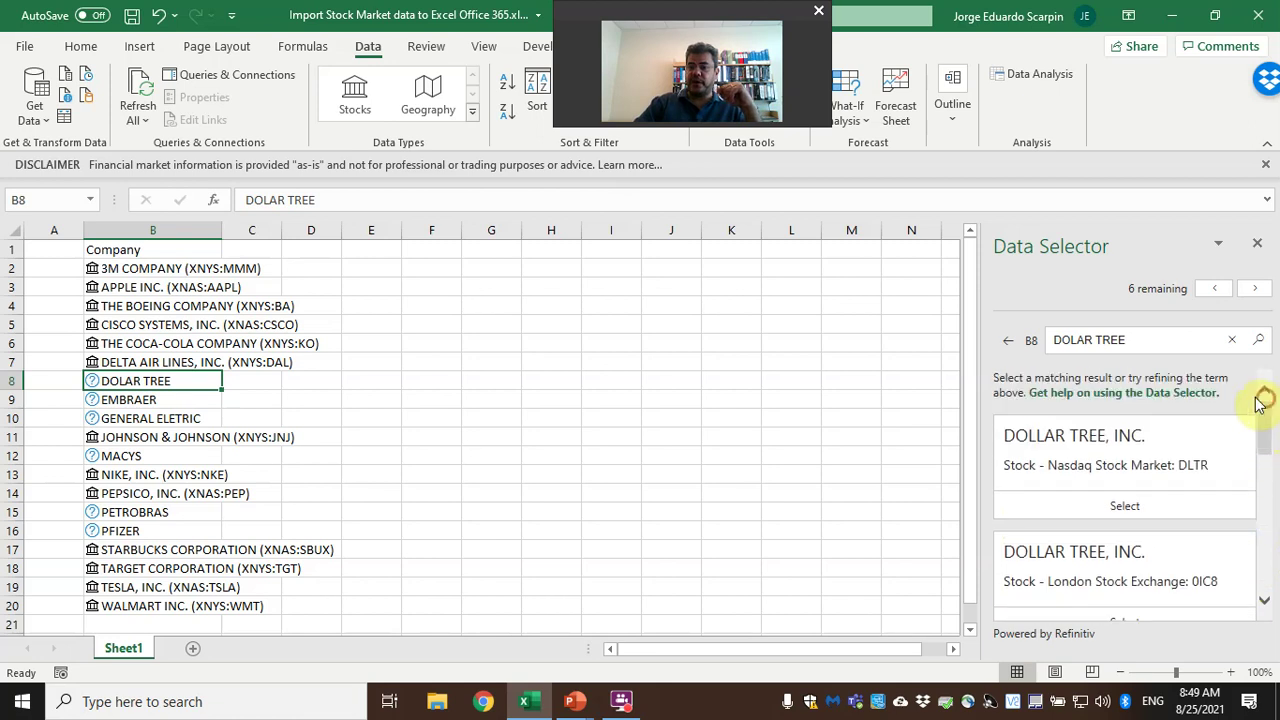
pyautogui.click(1123, 507)
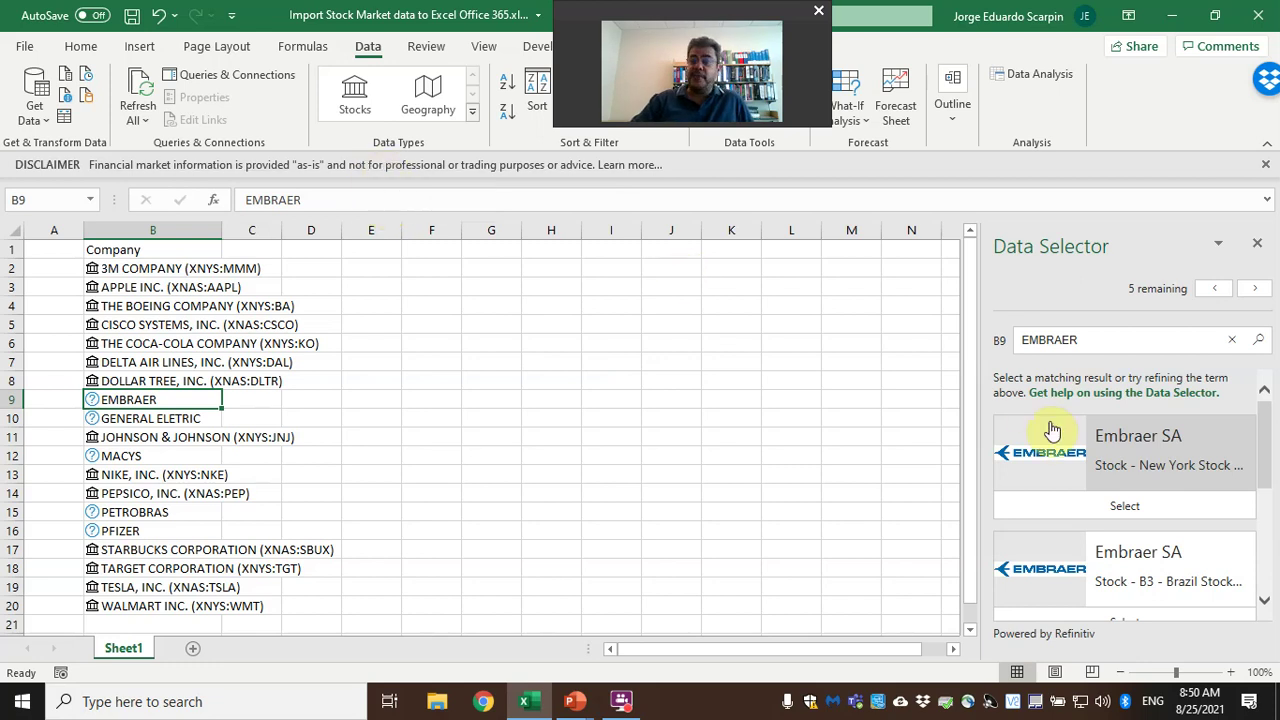
# View the details of the New York Stock Exchange listing of Embraer SA and match cell B9 to it
pyautogui.moveTo(1266, 443)
pyautogui.mouseDown()
pyautogui.moveTo(1274, 566)
pyautogui.moveTo(1277, 422)
pyautogui.mouseUp()
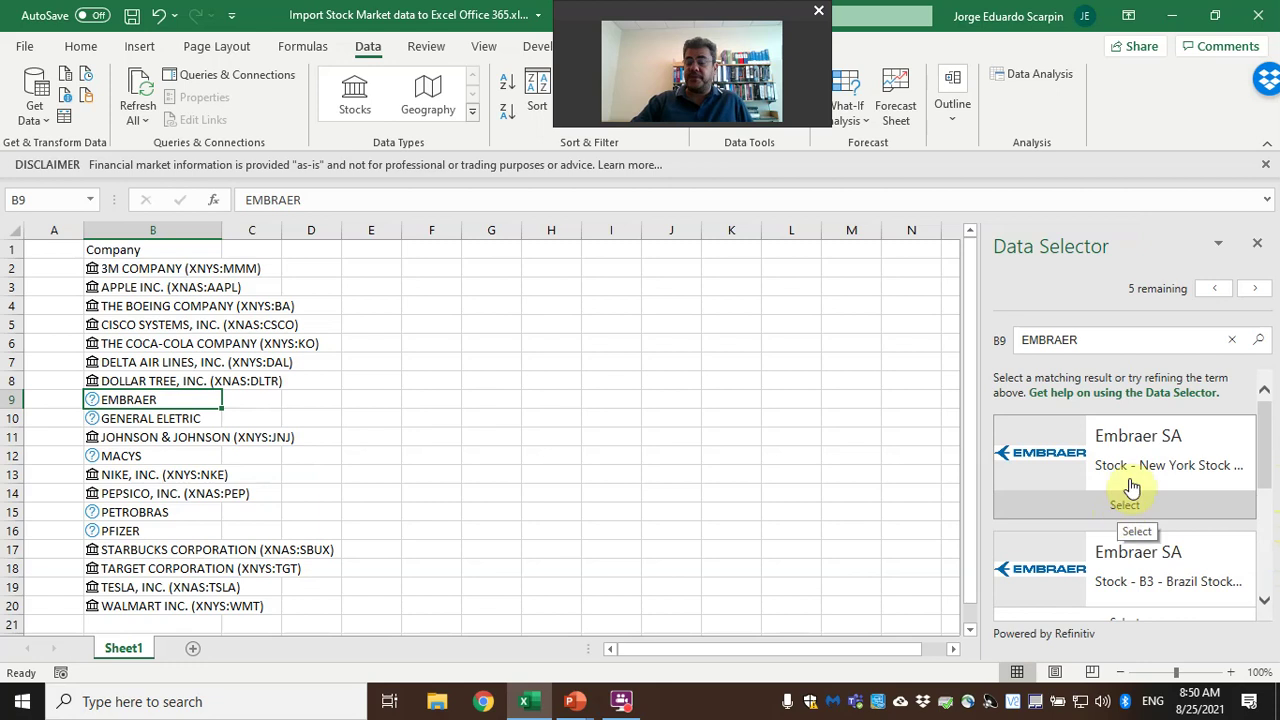
pyautogui.click(1138, 462)
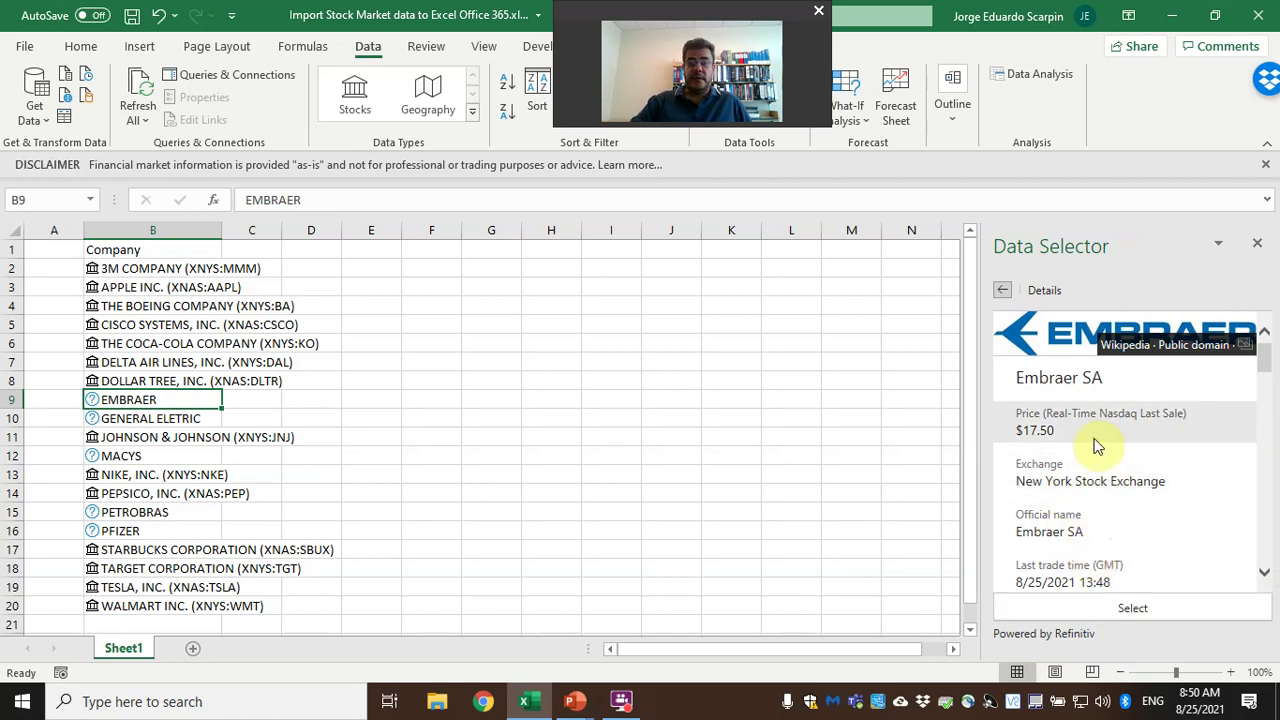
pyautogui.click(1136, 611)
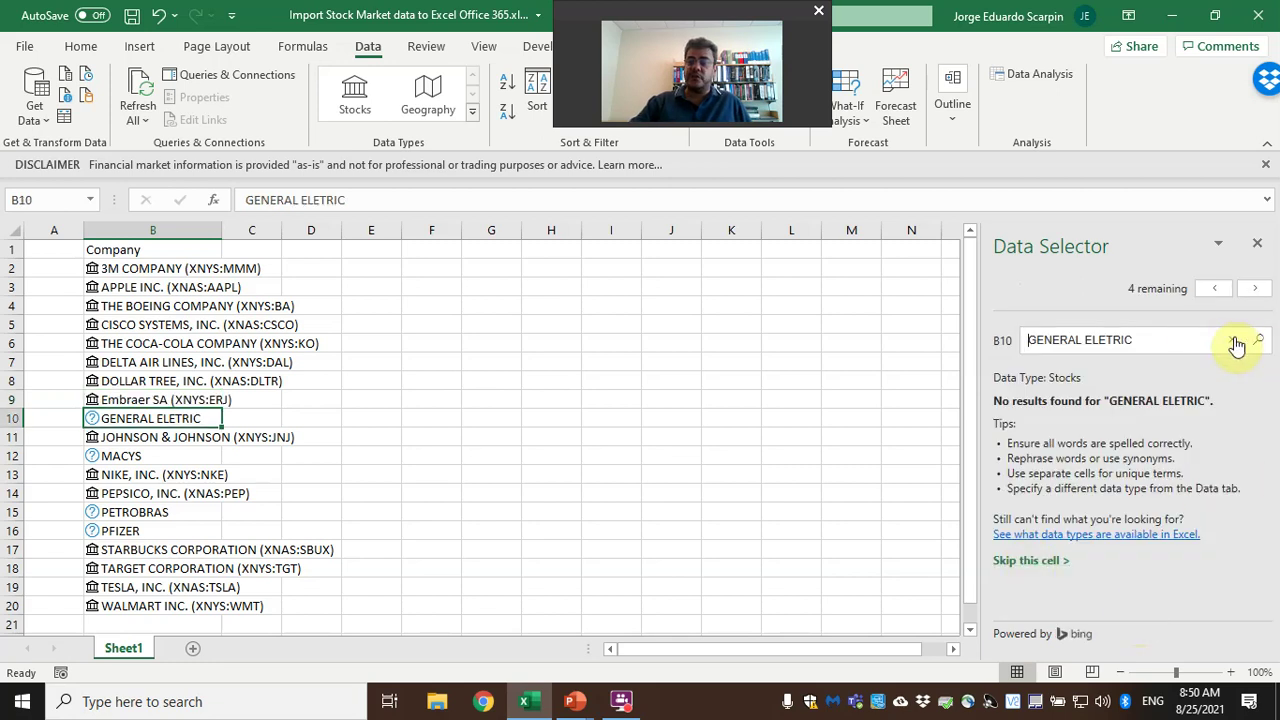
# Search for GENERAL ELETRIC, check the Buenos Aires listing's details, and match cell B10 to the New York Stock Exchange listing of General Electric
pyautogui.click(1259, 342)
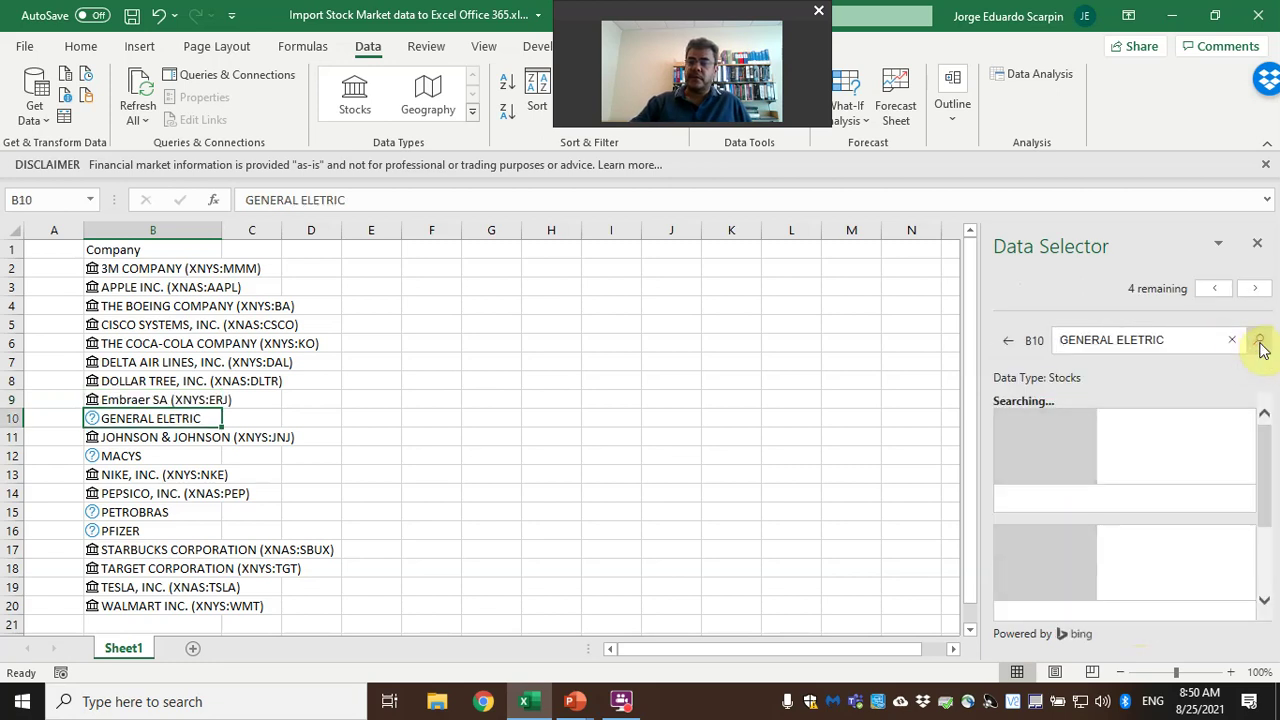
pyautogui.click(1264, 600)
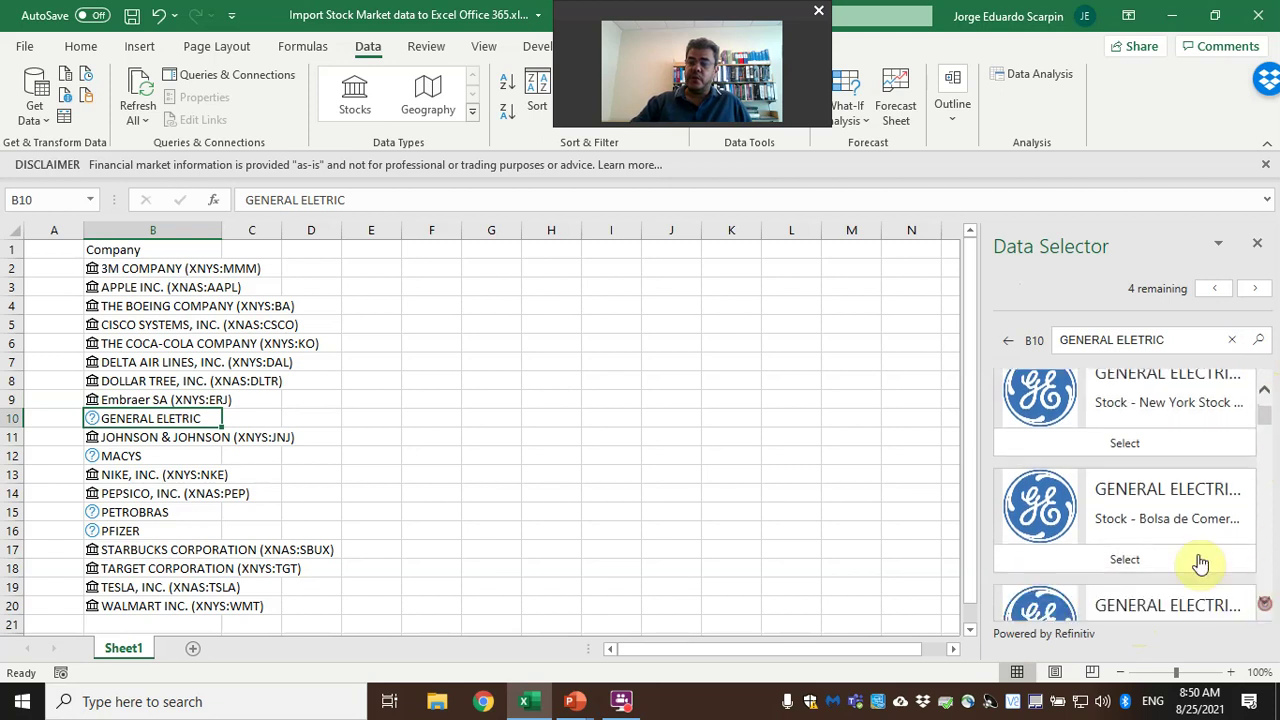
pyautogui.click(1155, 523)
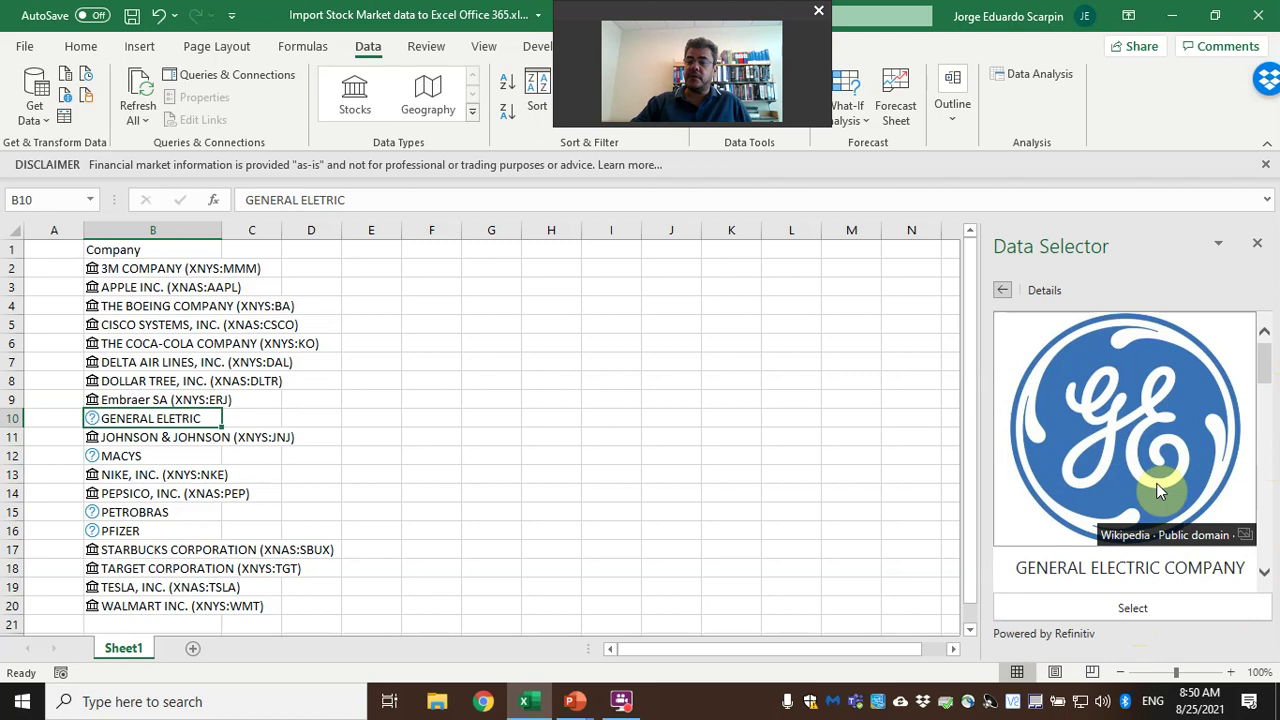
pyautogui.scroll(-2, 1156, 483)
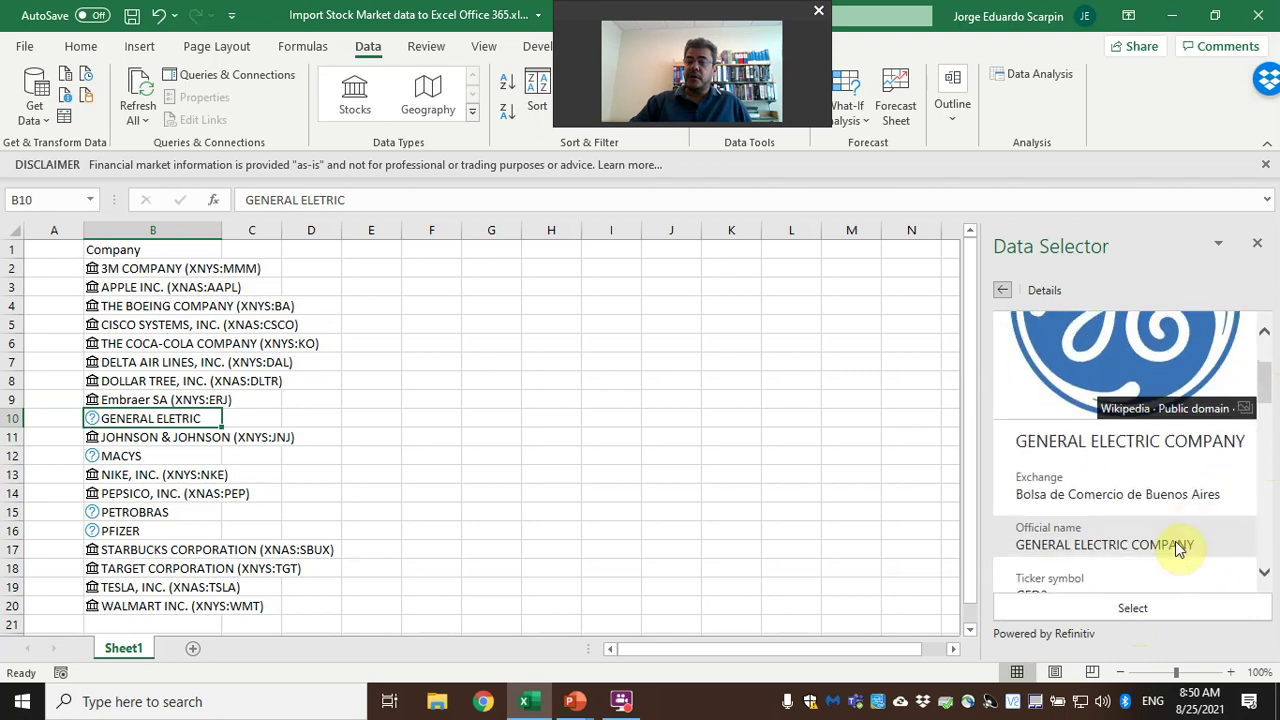
pyautogui.scroll(2, 1175, 528)
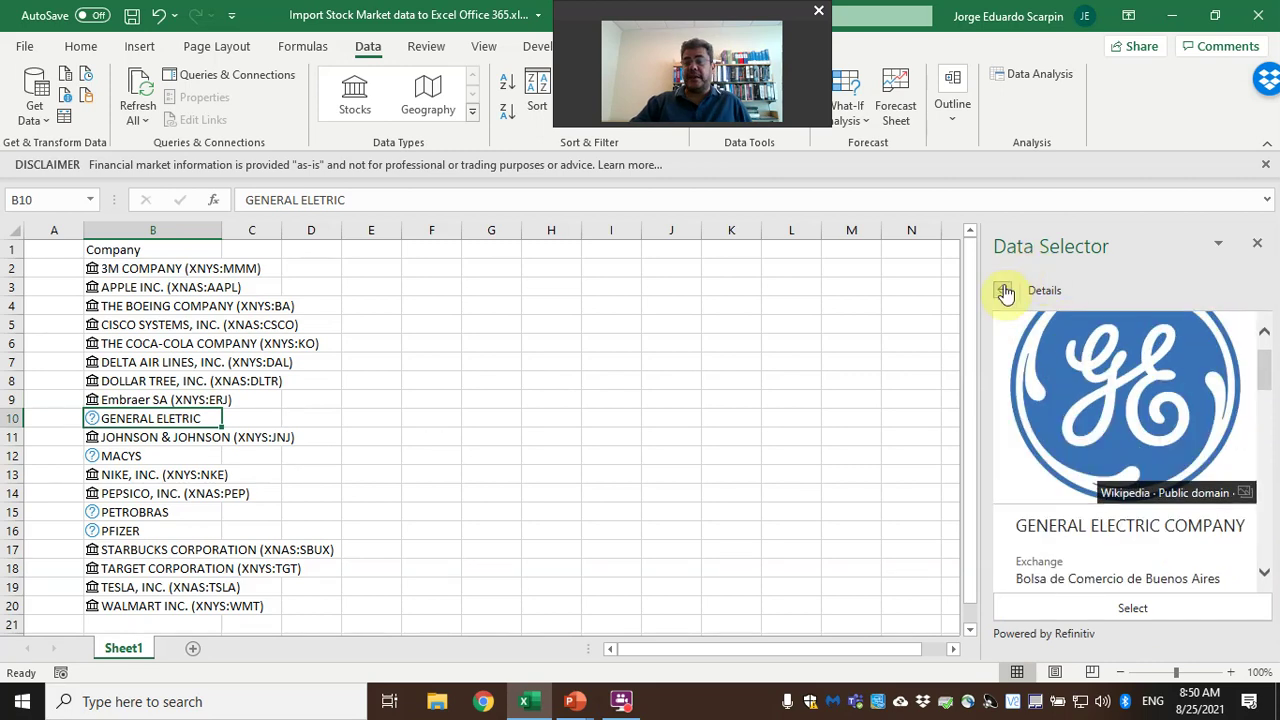
pyautogui.click(1003, 289)
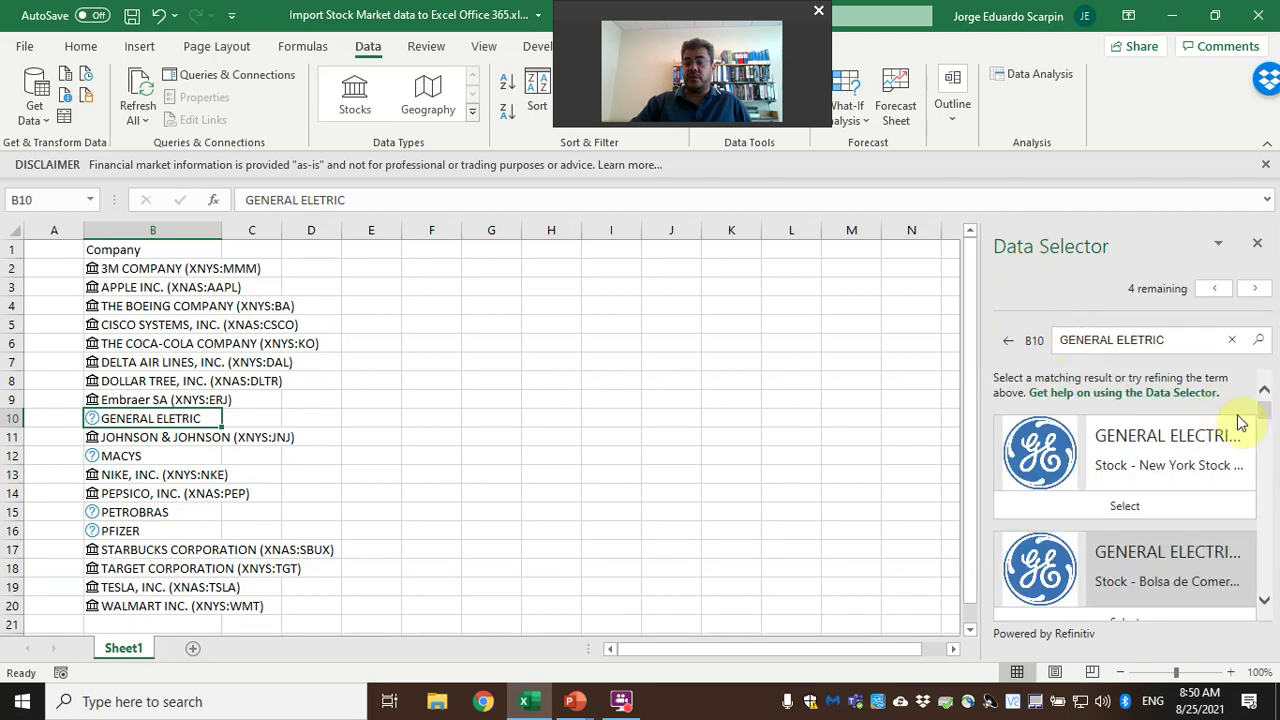
pyautogui.click(1128, 506)
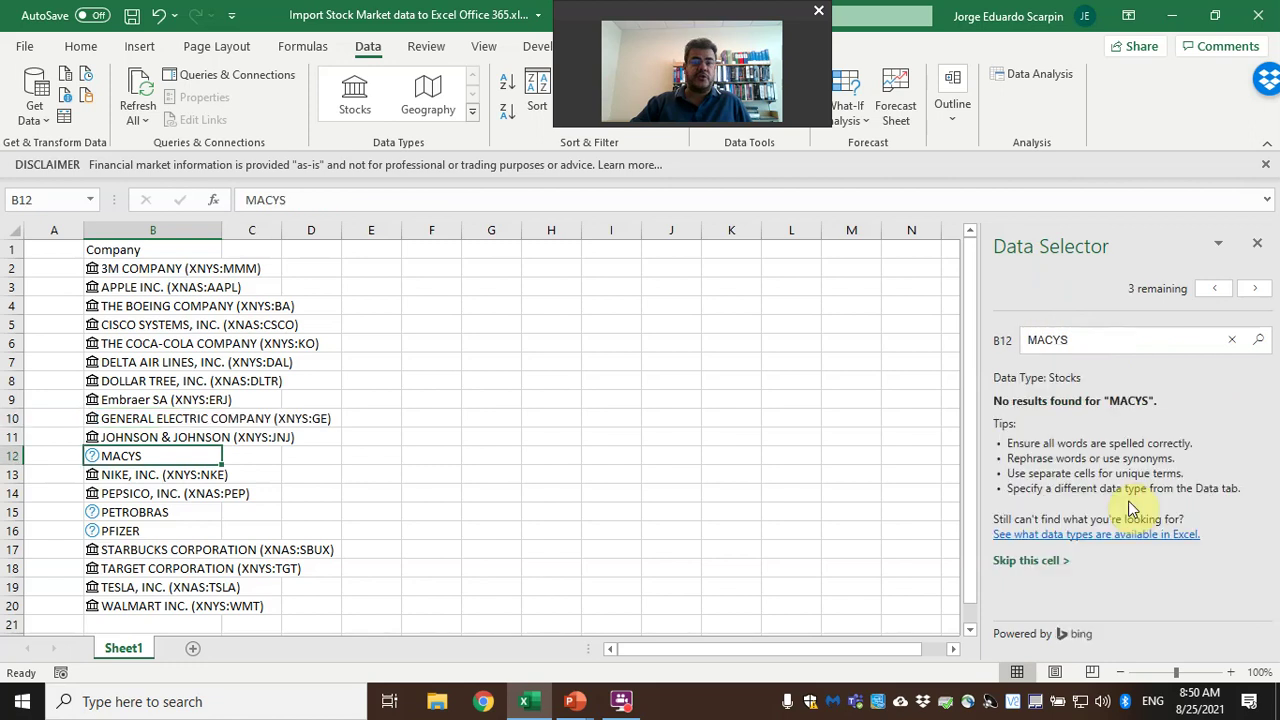
# Refine the search for cell B12 to MACY and match the cell to MACY'S, INC
pyautogui.click(1258, 343)
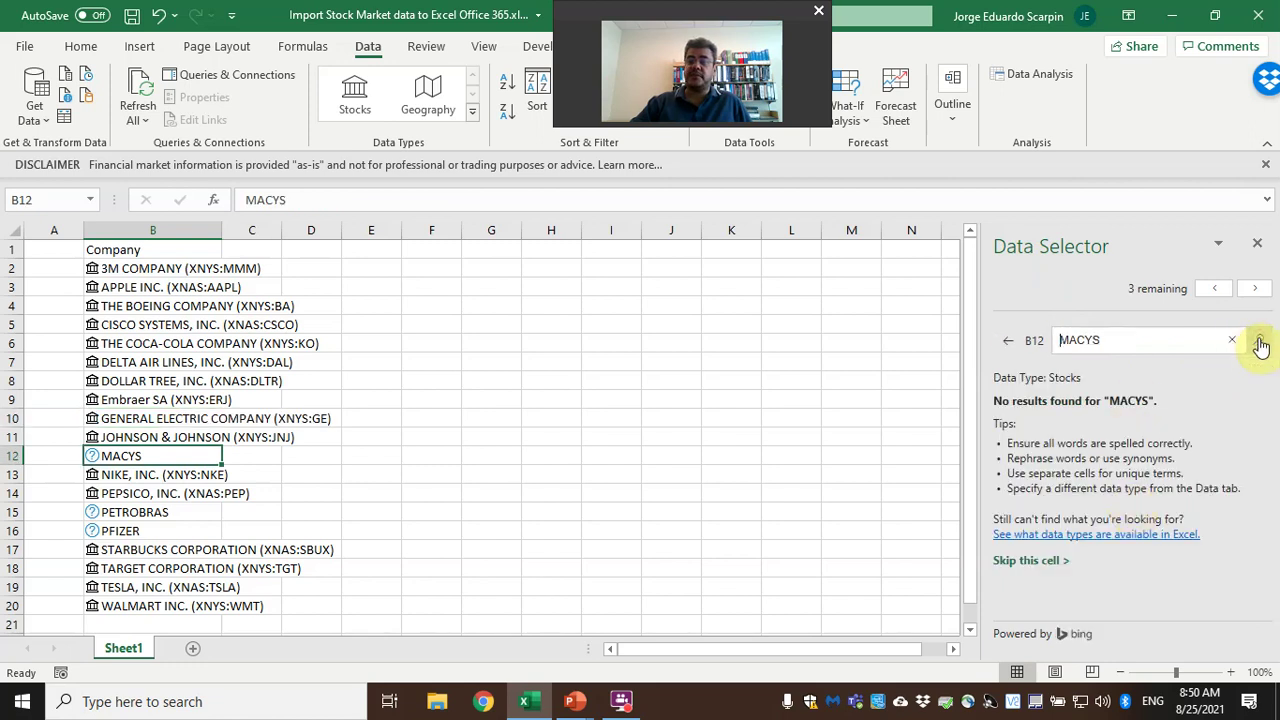
pyautogui.click(1140, 343)
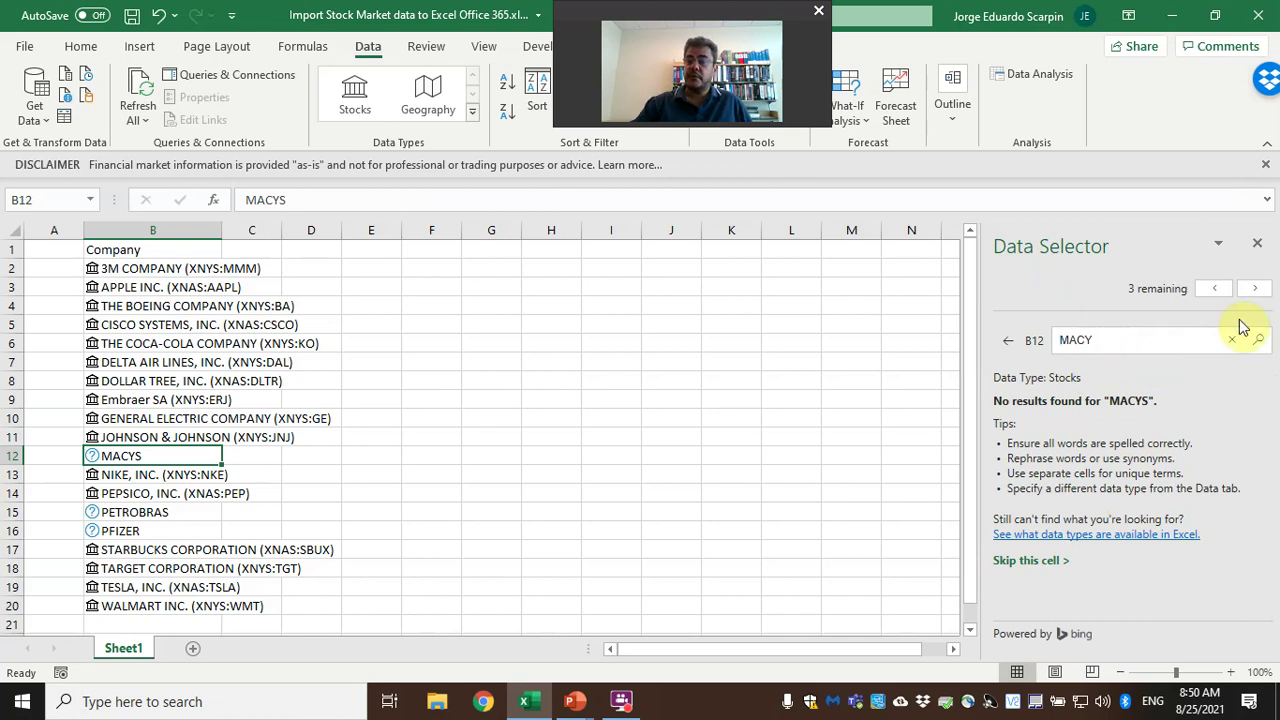
pyautogui.click(1258, 342)
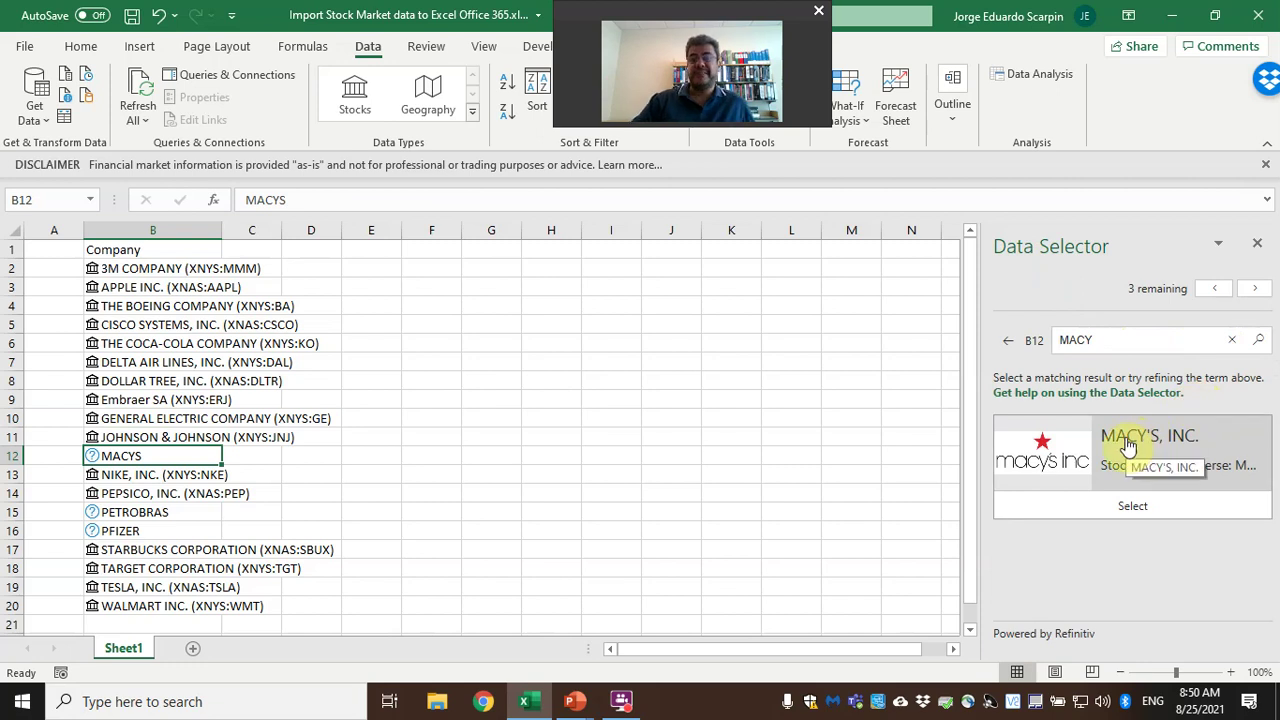
pyautogui.click(1145, 509)
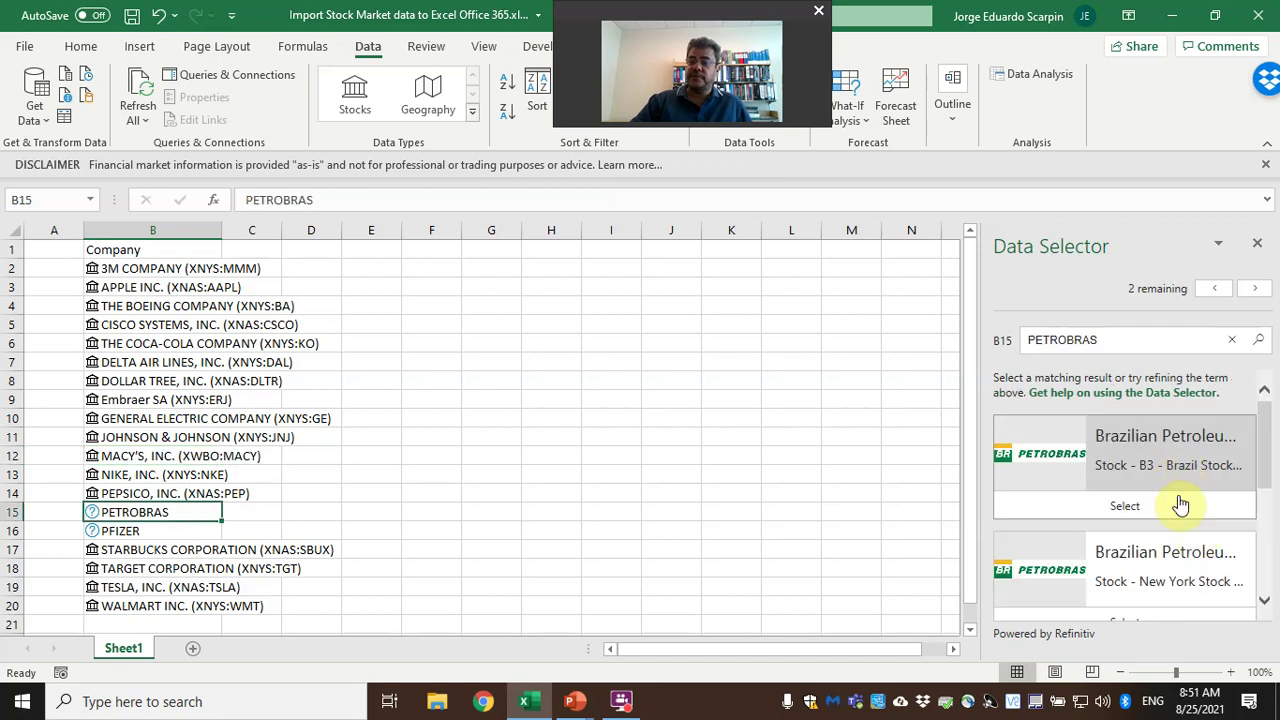
# Look through the PETROBRAS results for cell B15 and view the details of the first New York Stock Exchange listing
pyautogui.click(1265, 600)
pyautogui.click(1265, 600)
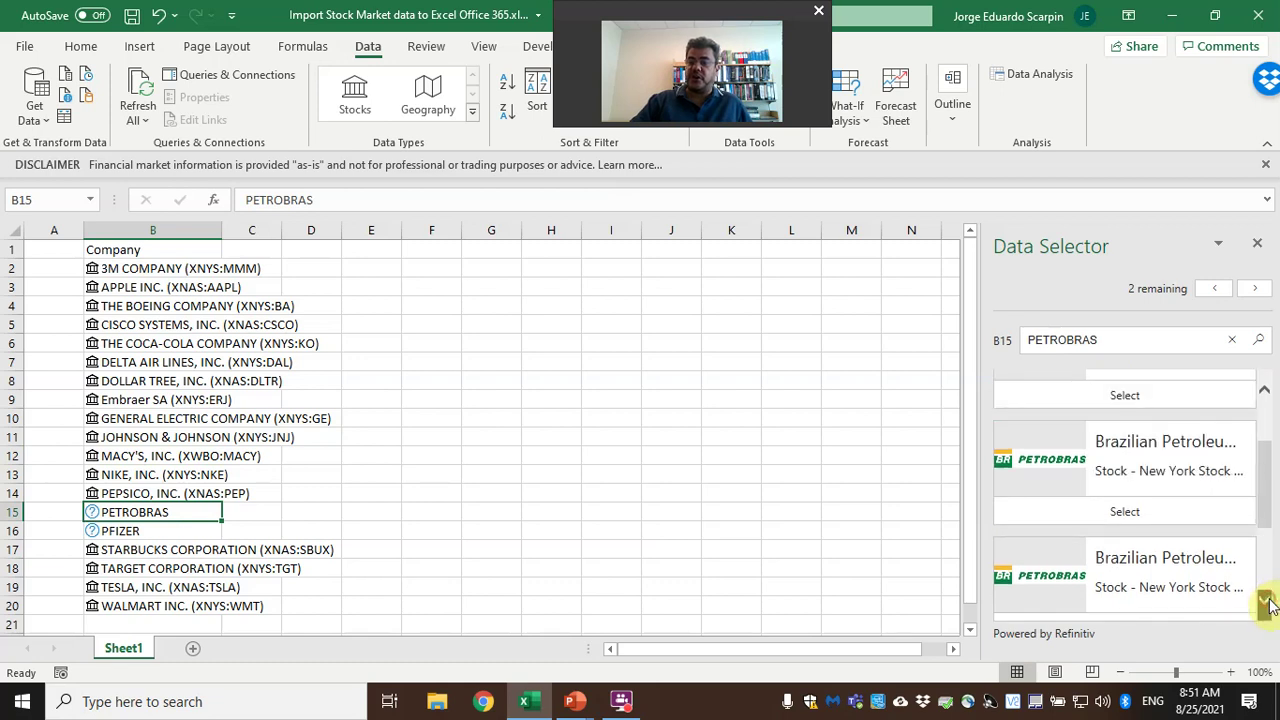
pyautogui.click(1149, 420)
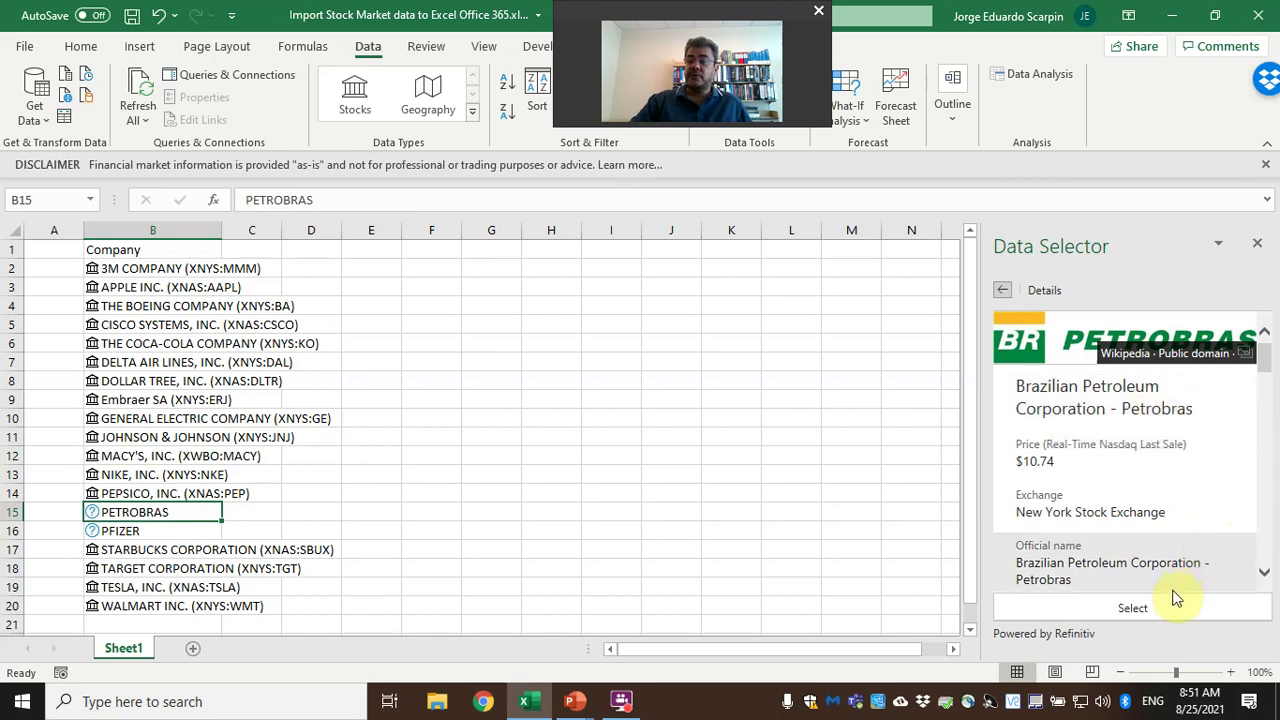
pyautogui.click(1002, 293)
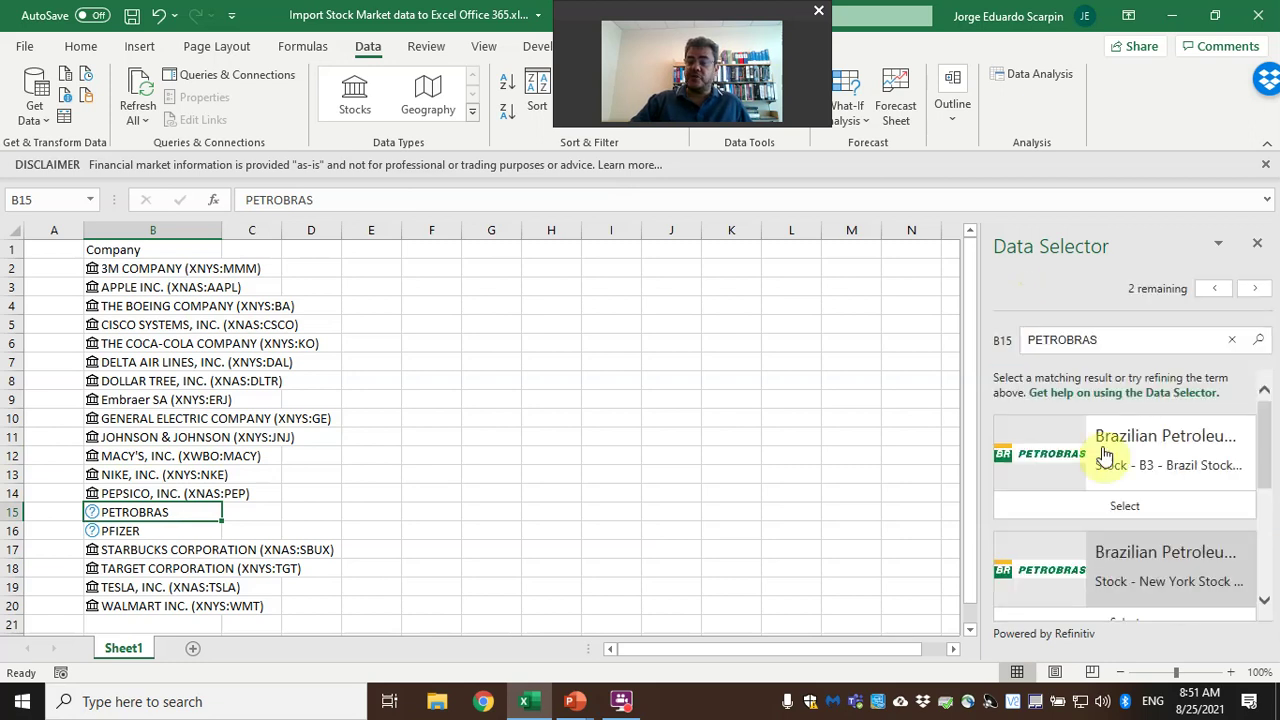
# Review the details of the second New York Stock Exchange Petrobras listing (PBR.A), and match cell B15 to the first one (PBR)
pyautogui.scroll(-3, 1183, 570)
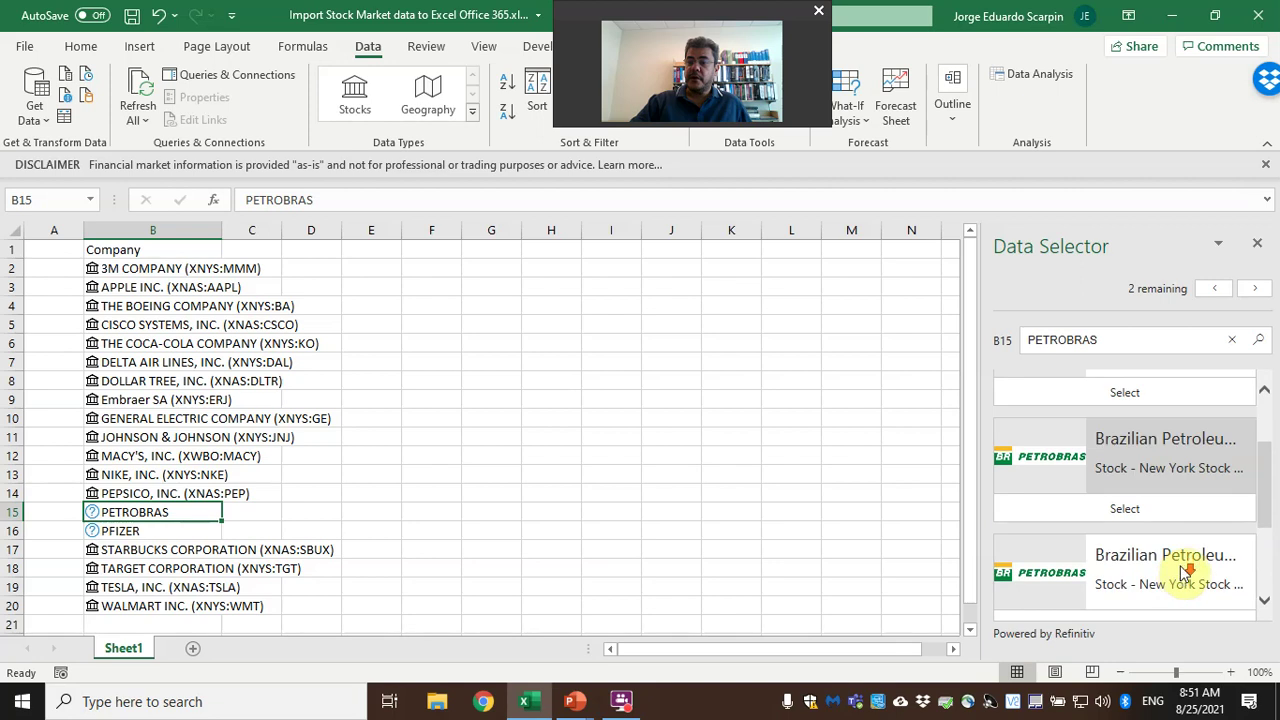
pyautogui.click(1155, 505)
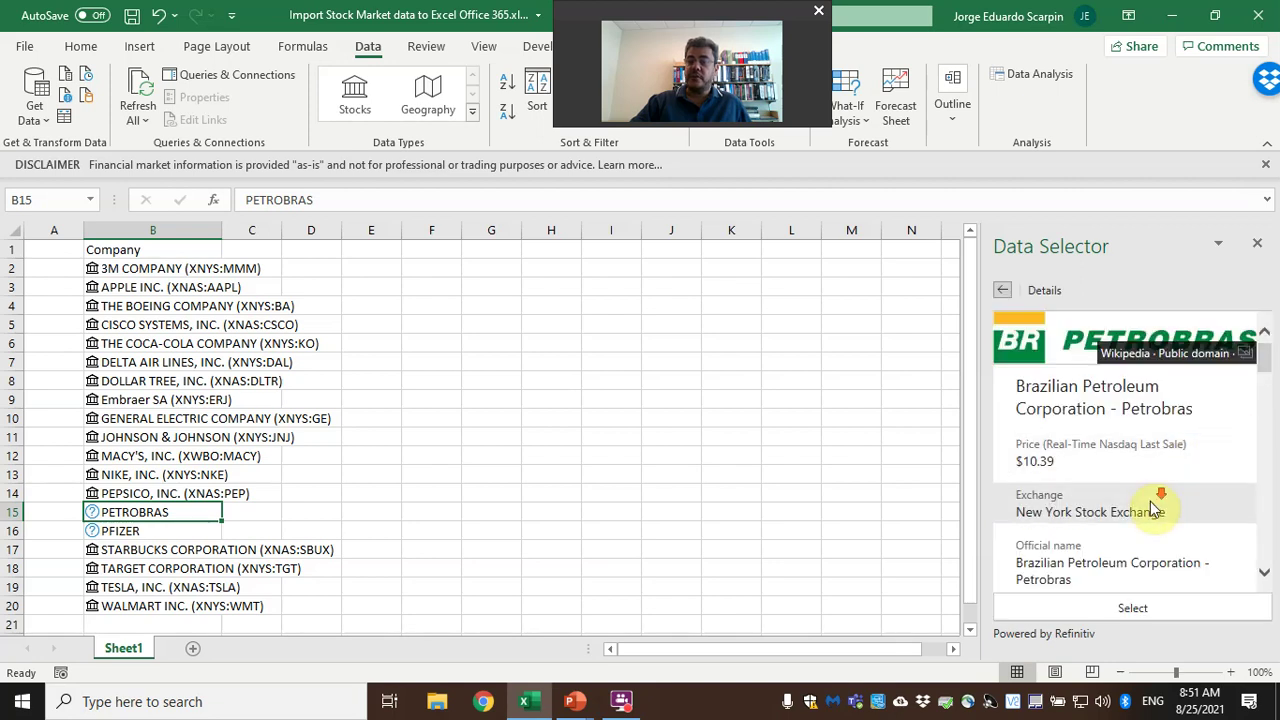
pyautogui.scroll(-5, 1157, 509)
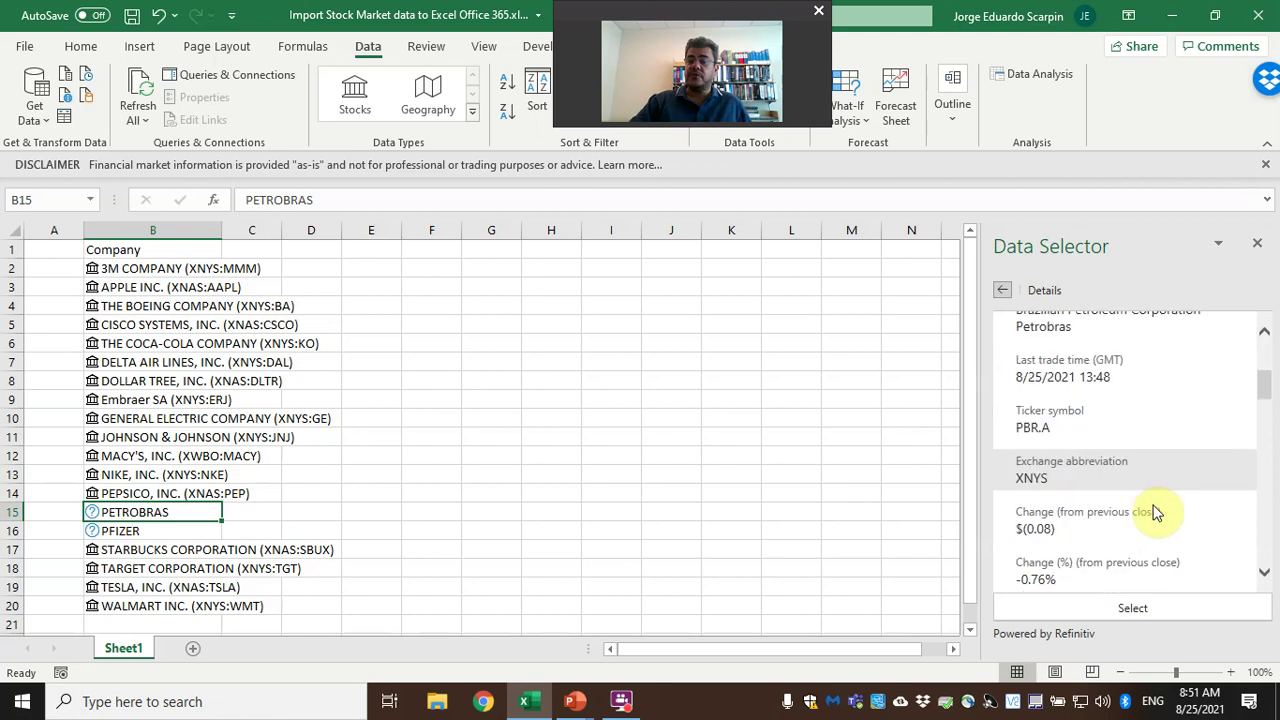
pyautogui.scroll(-1, 1157, 512)
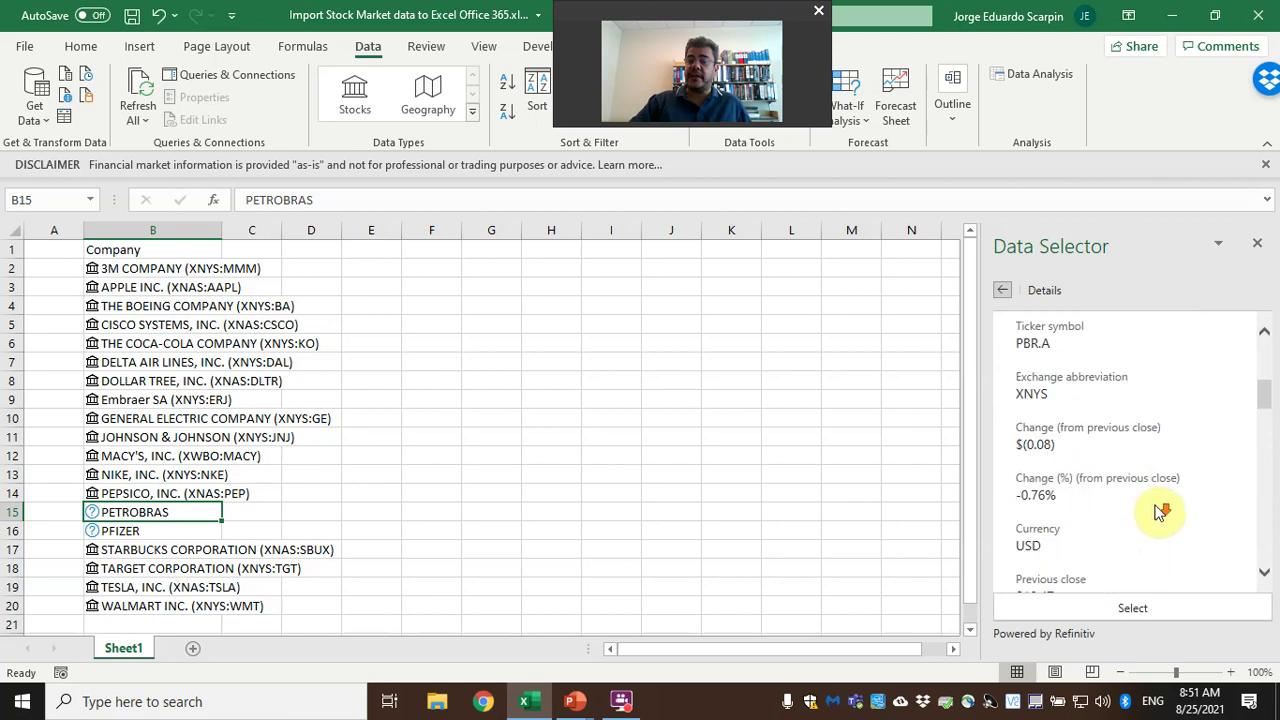
pyautogui.scroll(-2, 1157, 512)
pyautogui.scroll(-2, 1032, 332)
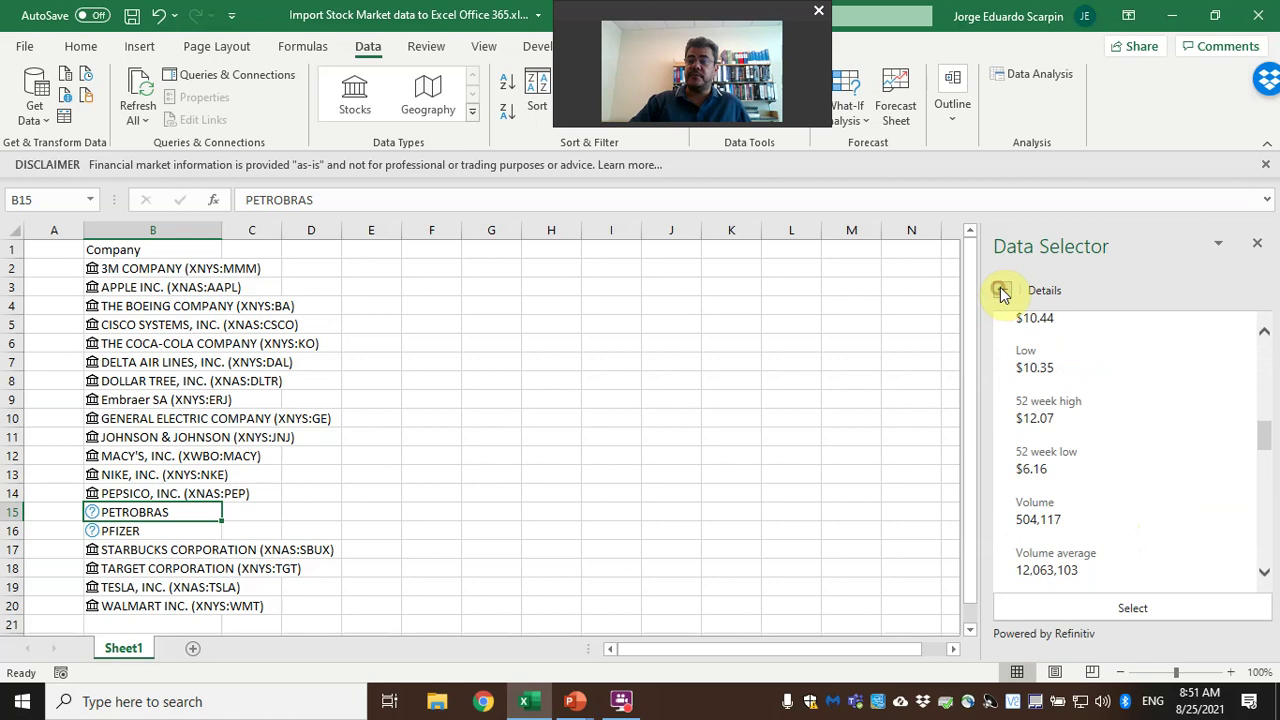
pyautogui.click(1003, 291)
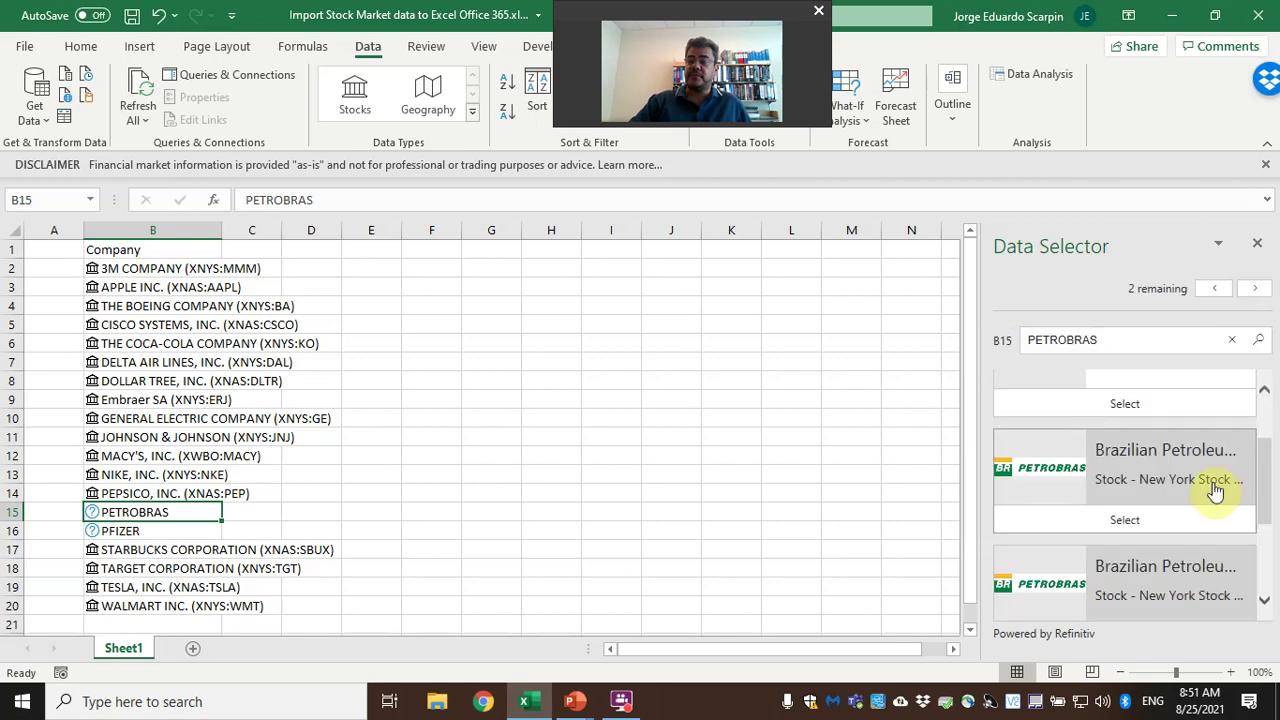
pyautogui.click(1123, 516)
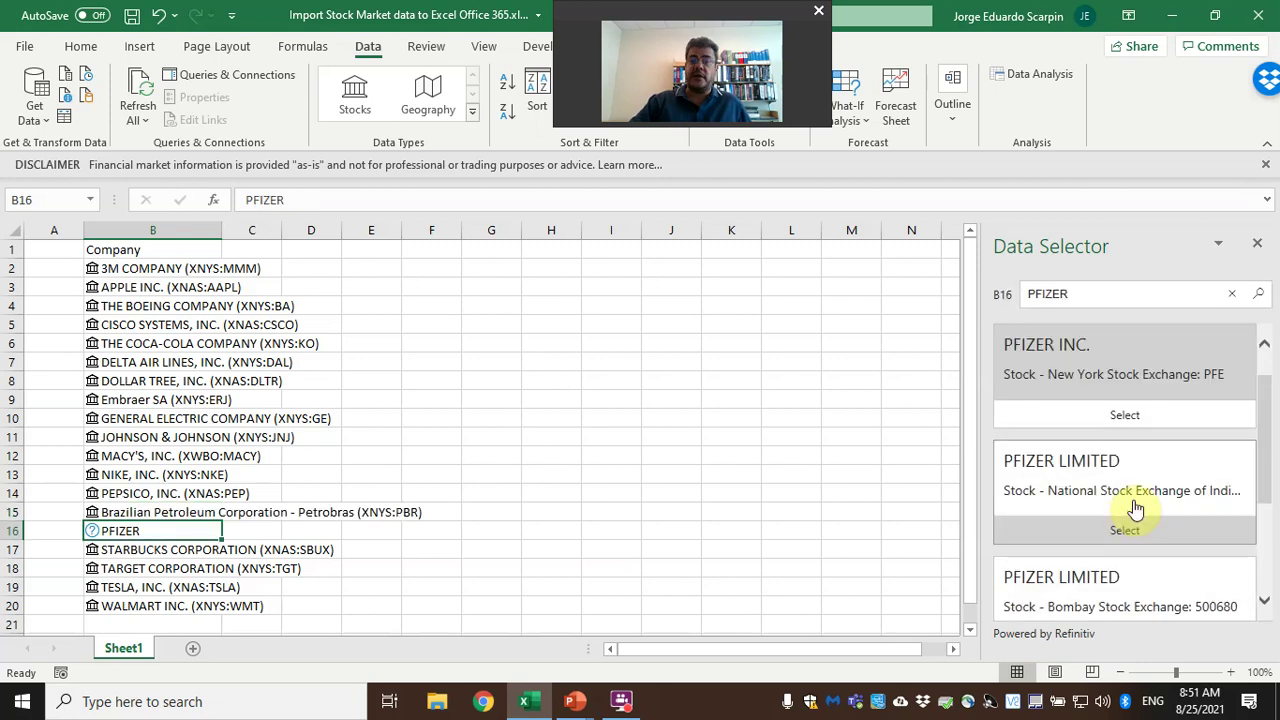
# Review the PFIZER listings, including PFIZER LIMITED in India, and match cell B16 to PFIZER INC. on the New York Stock Exchange (PFE)
pyautogui.scroll(-1, 1176, 470)
pyautogui.click(1144, 426)
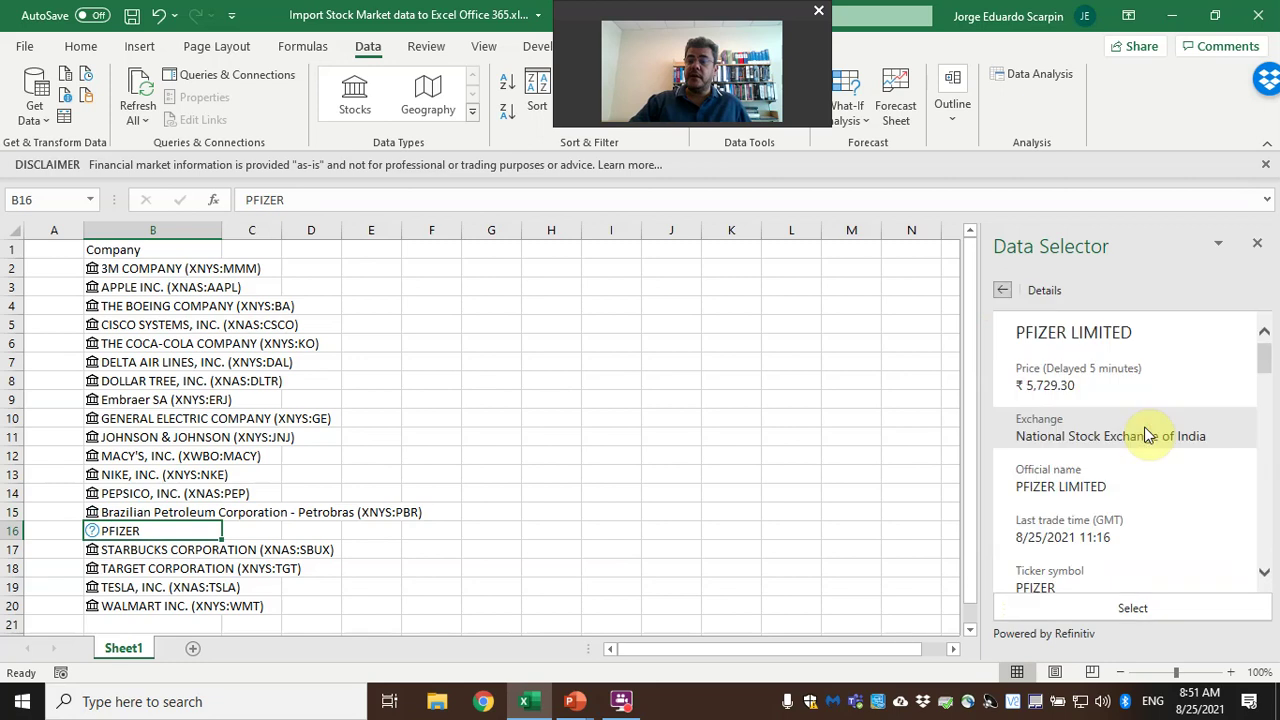
pyautogui.click(1003, 292)
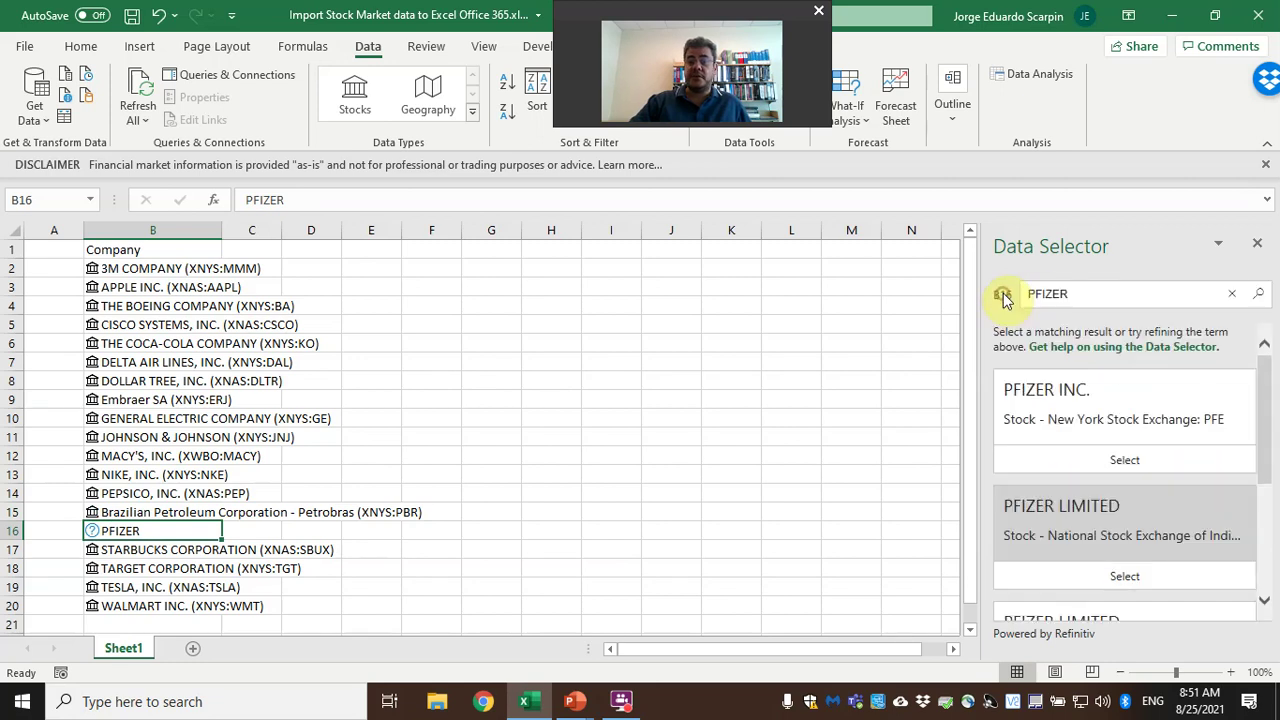
pyautogui.scroll(-1, 1155, 515)
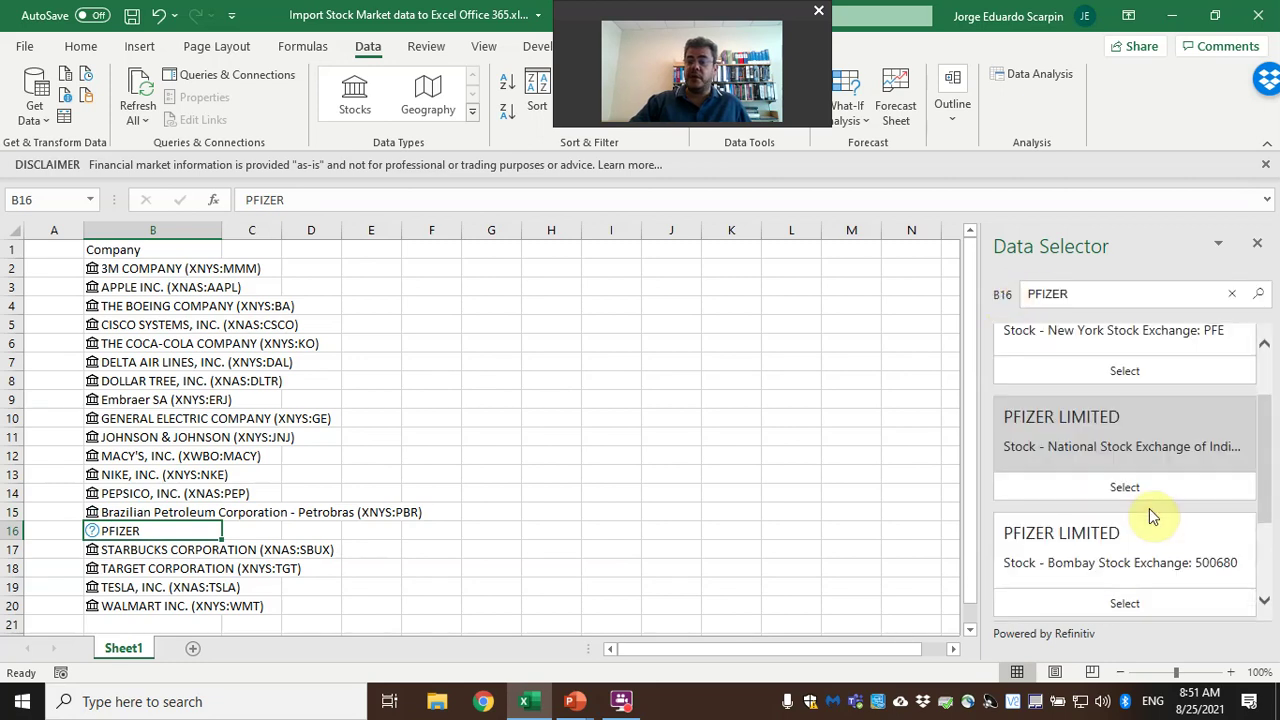
pyautogui.scroll(-2, 1150, 512)
pyautogui.scroll(-1, 1157, 517)
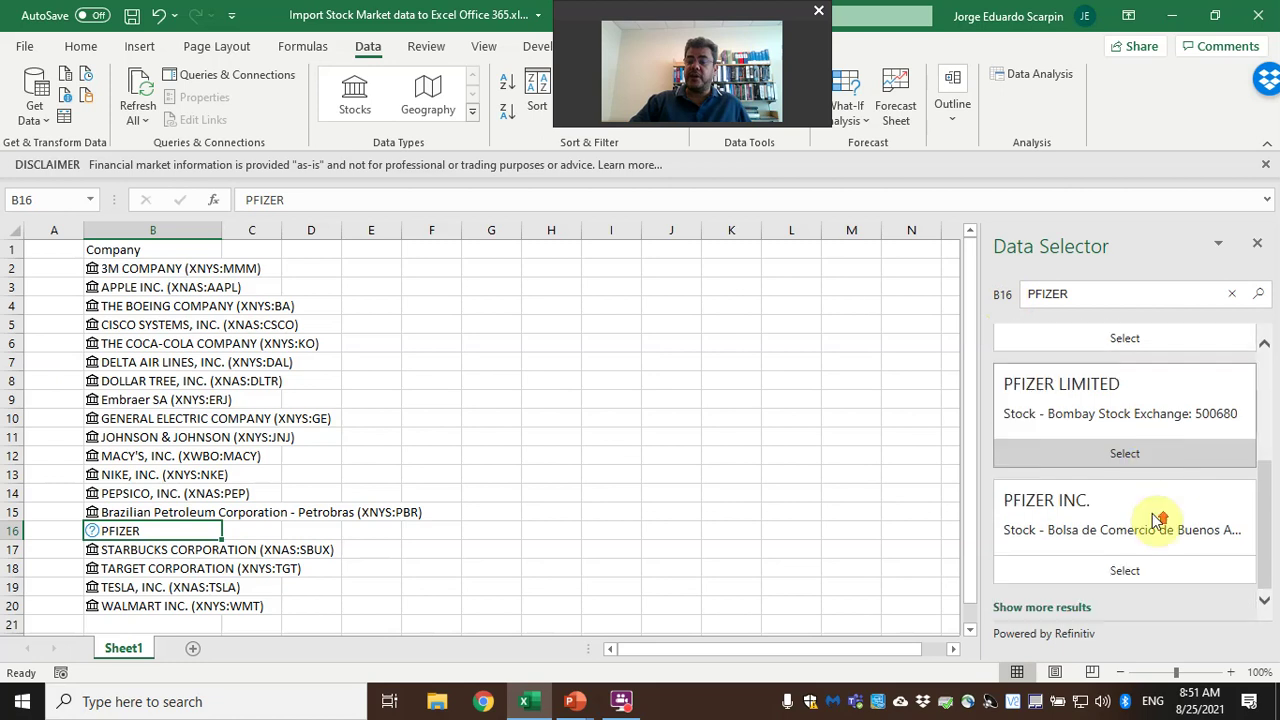
pyautogui.scroll(3, 1150, 512)
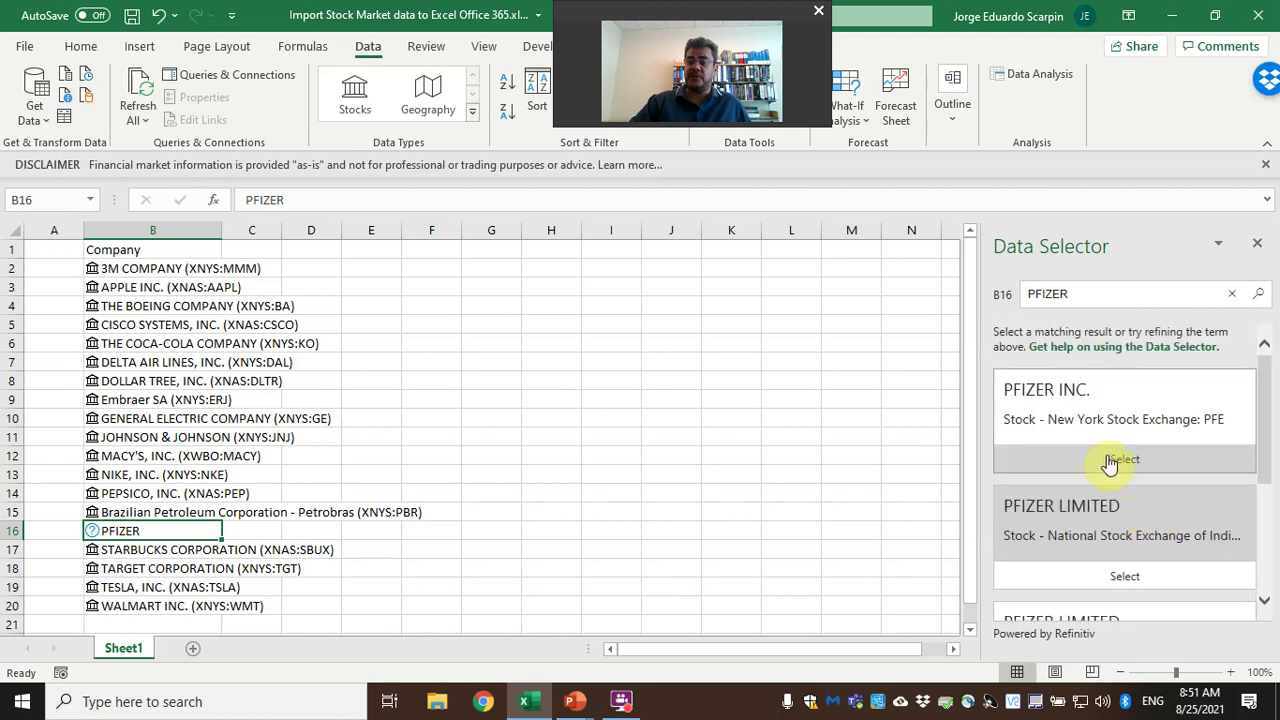
pyautogui.click(1107, 458)
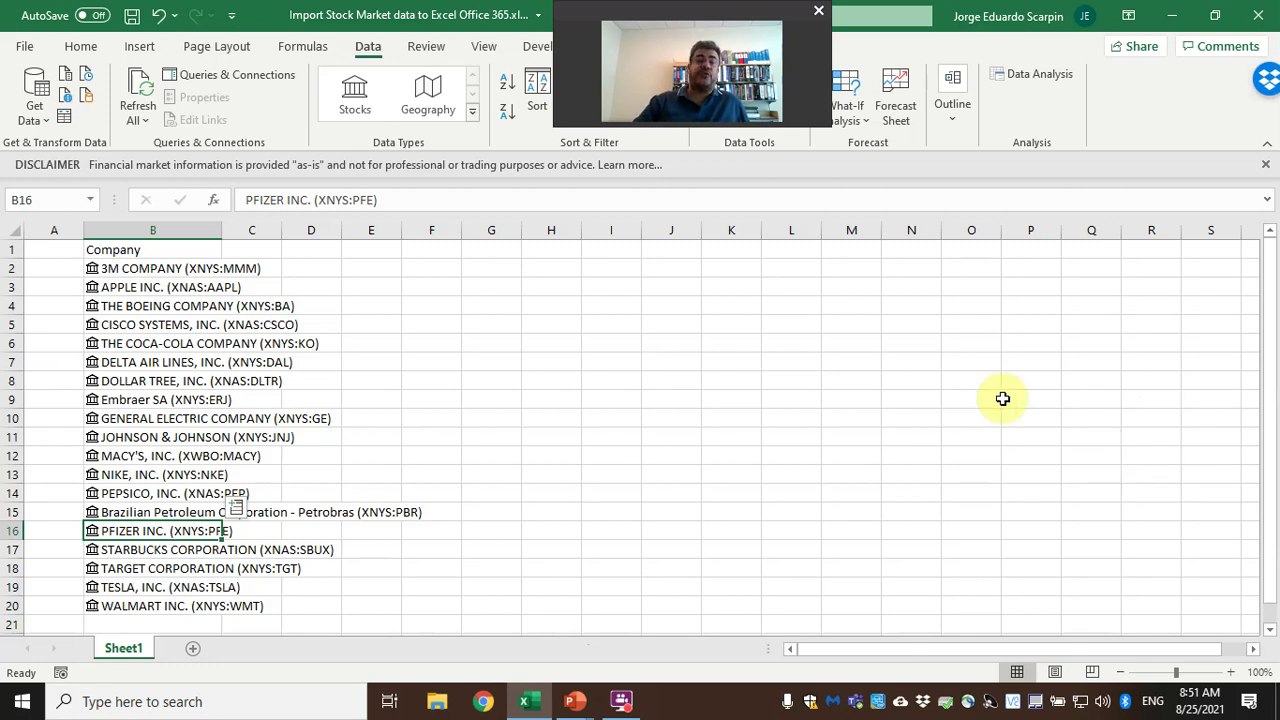
# Fit column B's width to its contents and add the 52 week low field for all companies in B2:B20
pyautogui.doubleClick(224, 231)
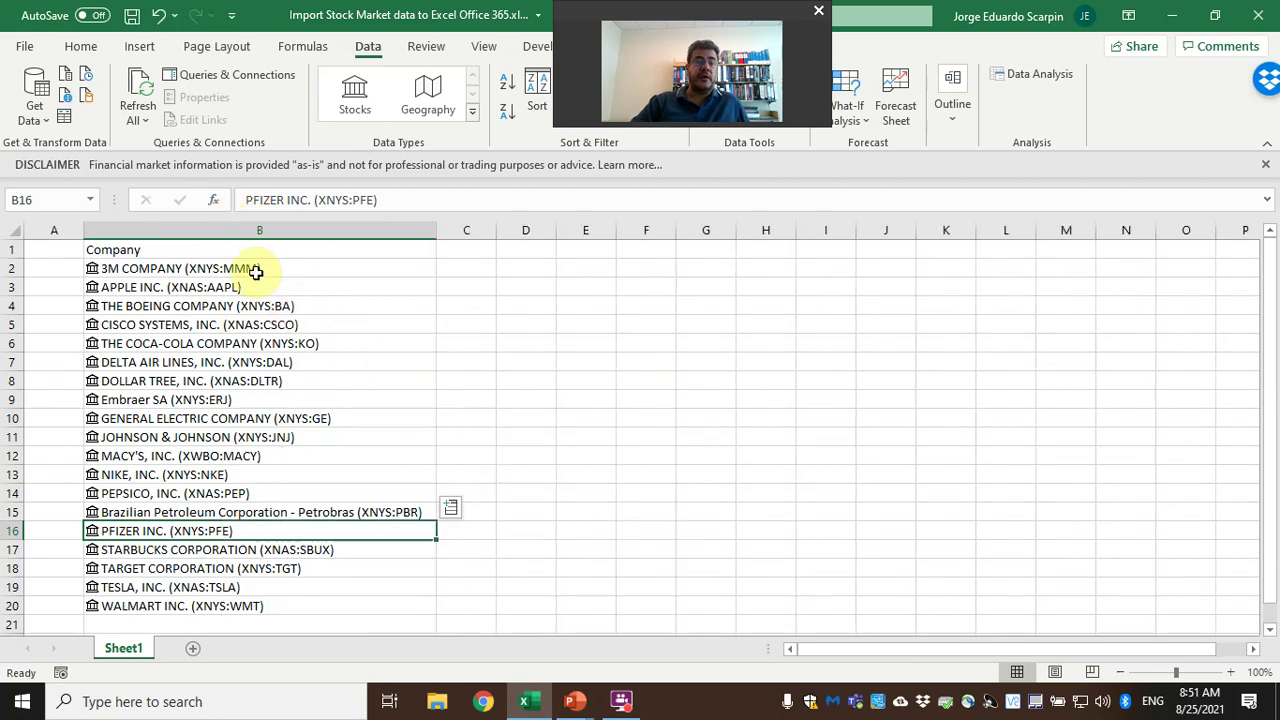
pyautogui.click(256, 268)
pyautogui.moveTo(251, 301); pyautogui.dragTo(226, 608)
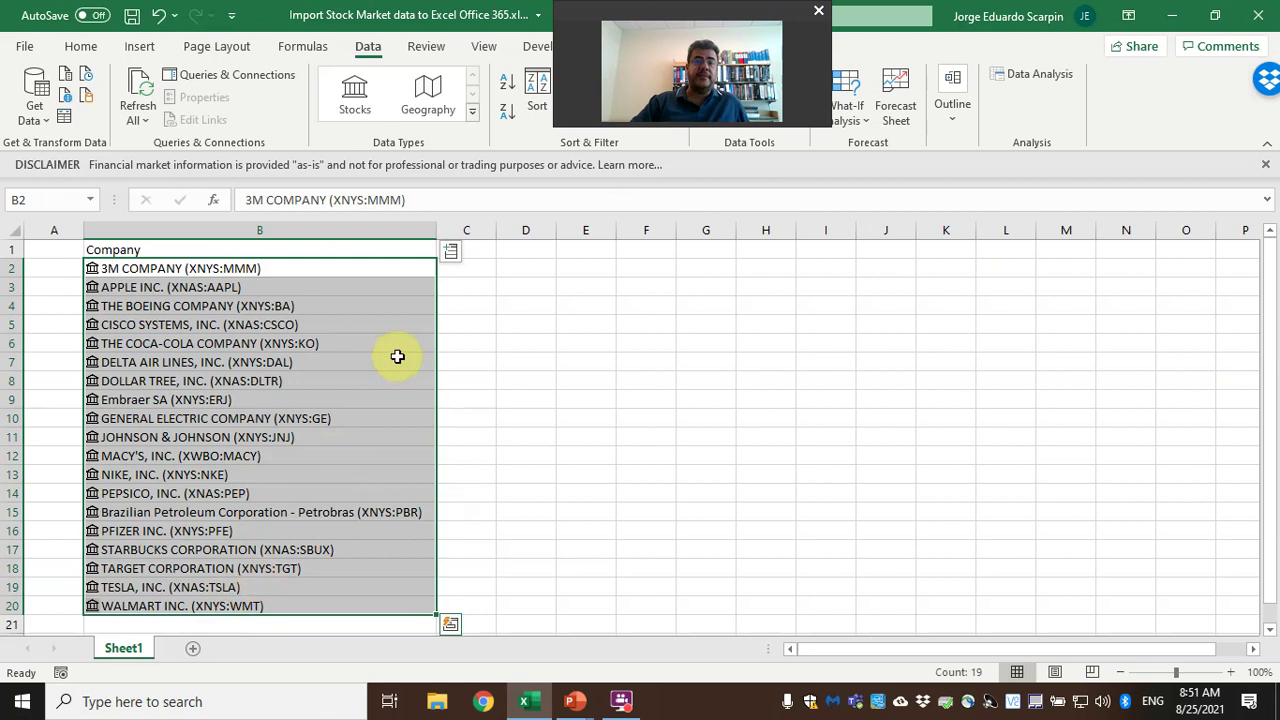
pyautogui.click(453, 259)
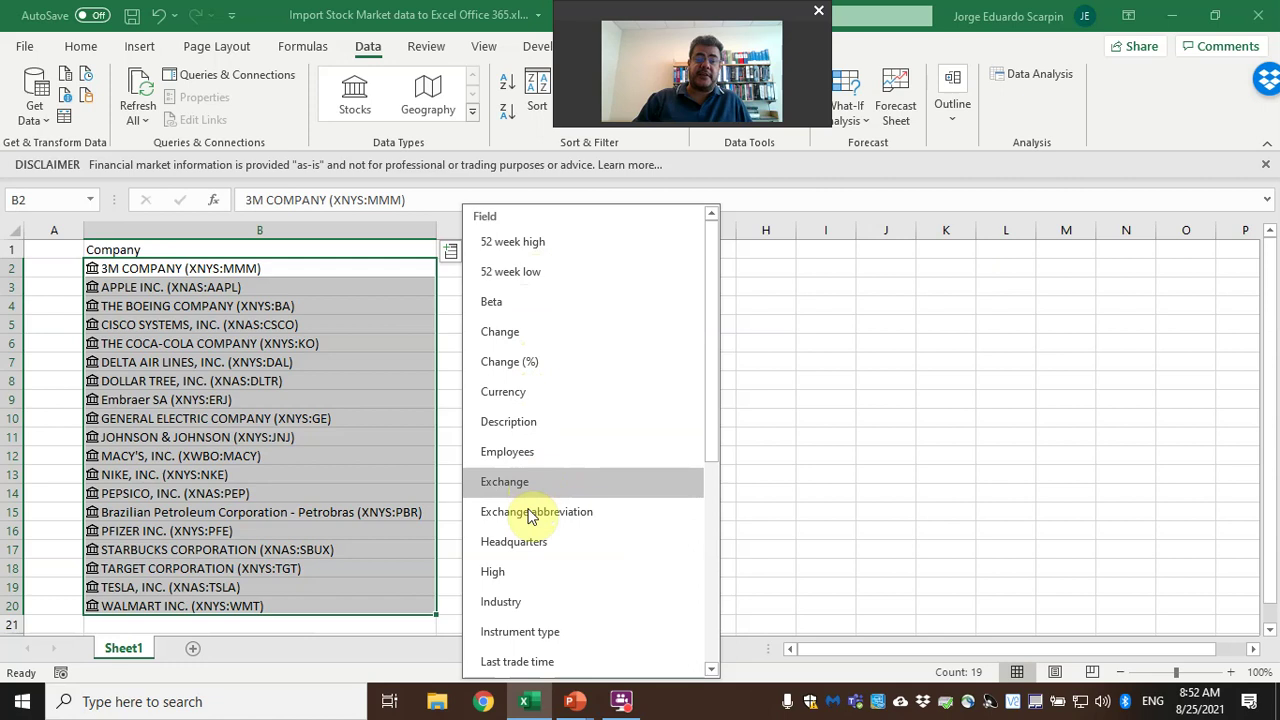
pyautogui.scroll(-1, 555, 595)
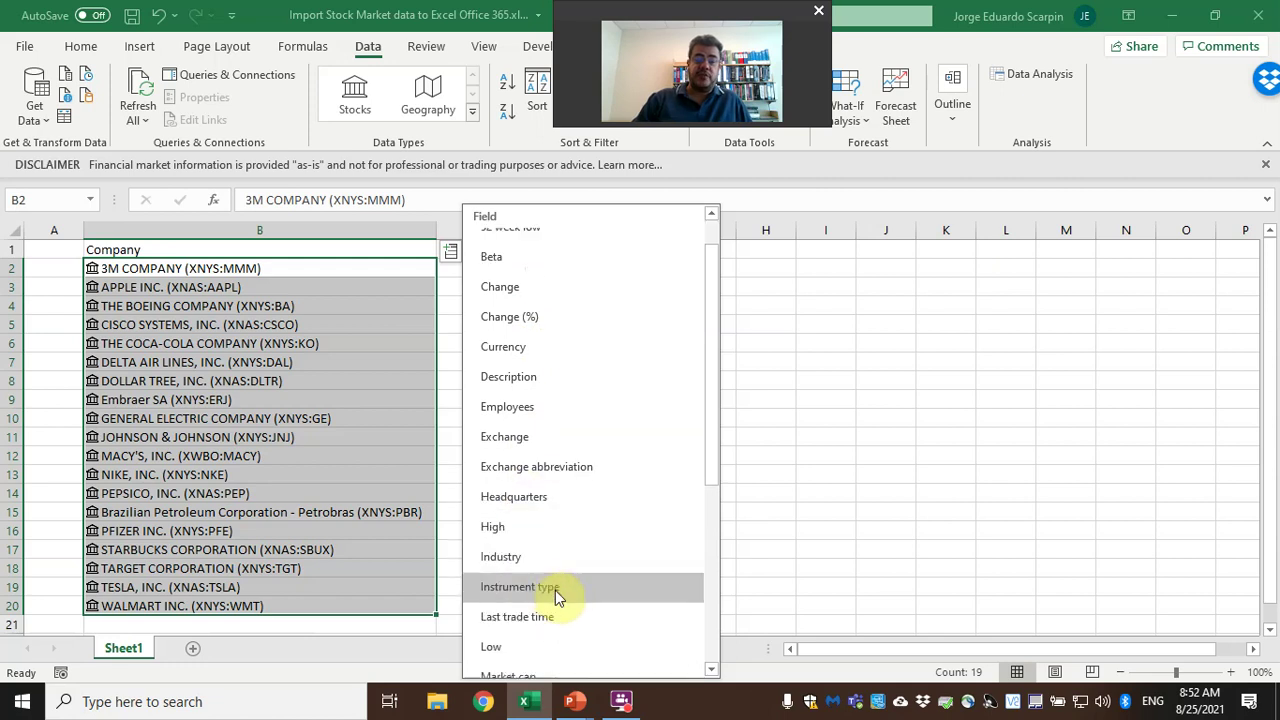
pyautogui.scroll(-1, 558, 596)
pyautogui.scroll(-3, 558, 596)
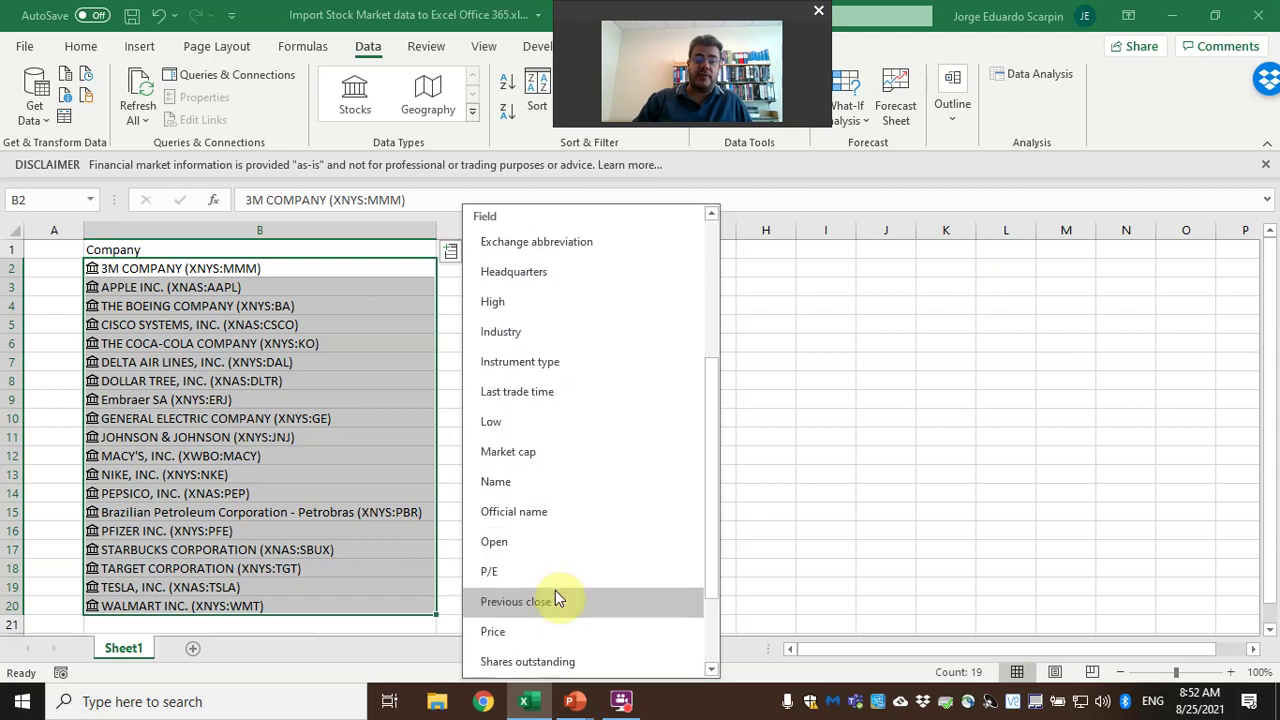
pyautogui.scroll(-1, 558, 598)
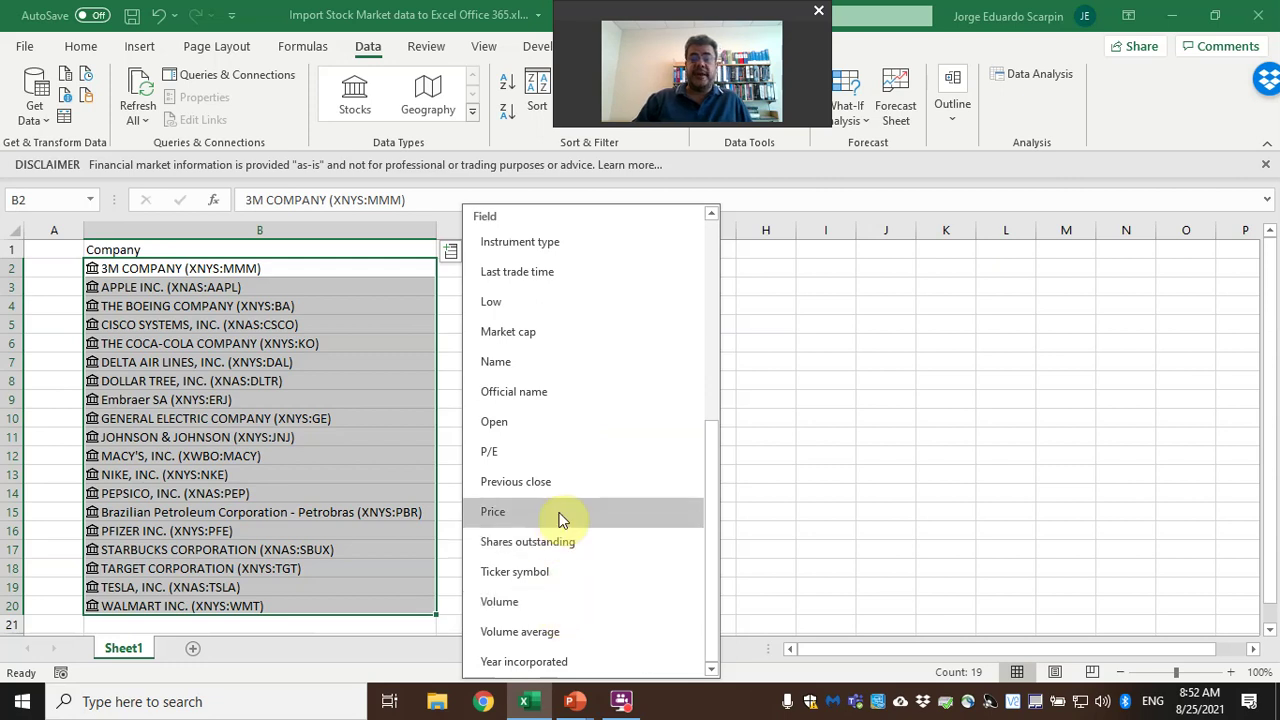
pyautogui.scroll(3, 557, 505)
pyautogui.scroll(2, 556, 497)
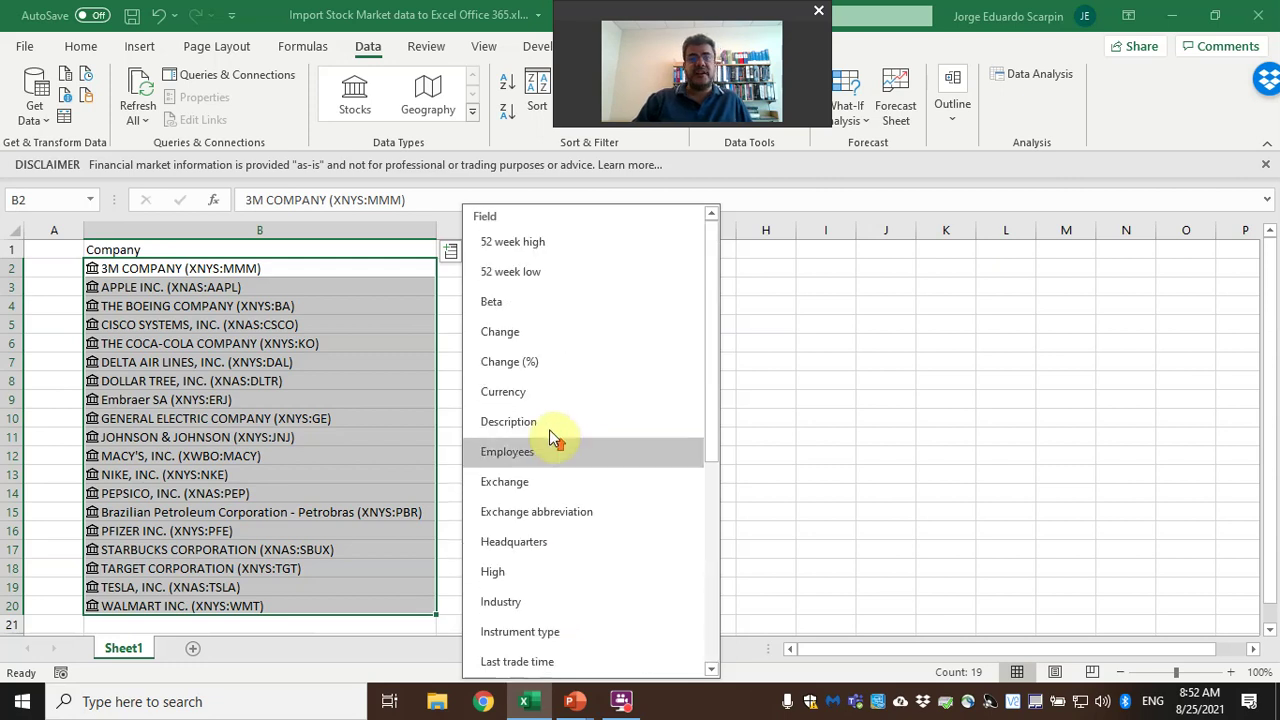
pyautogui.click(541, 272)
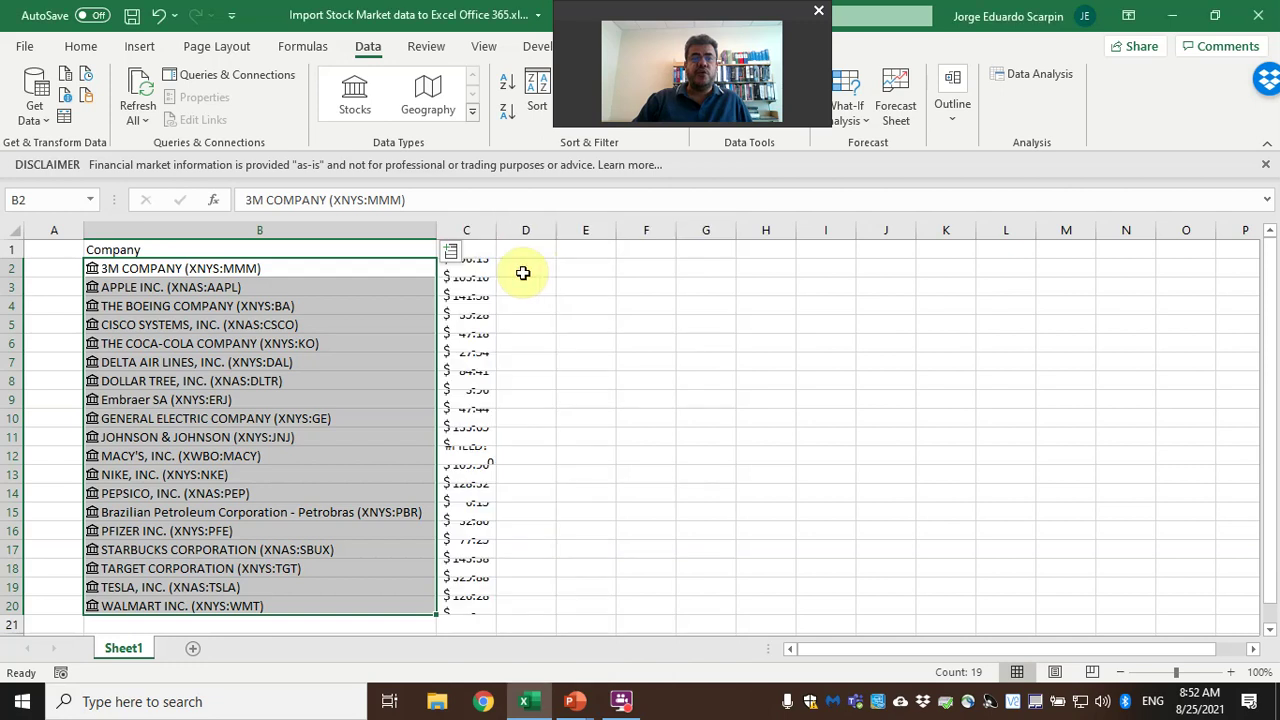
# Add the 52 week high field for all companies in B2:B20
pyautogui.click(451, 255)
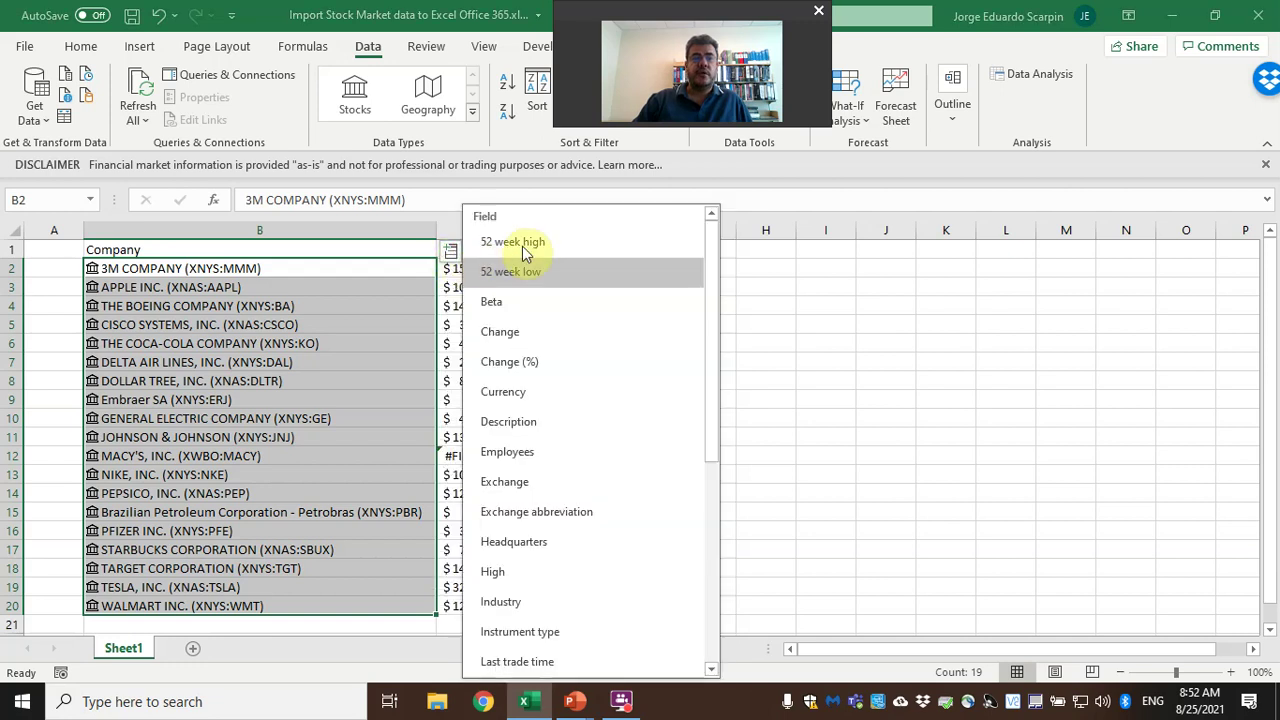
pyautogui.click(523, 243)
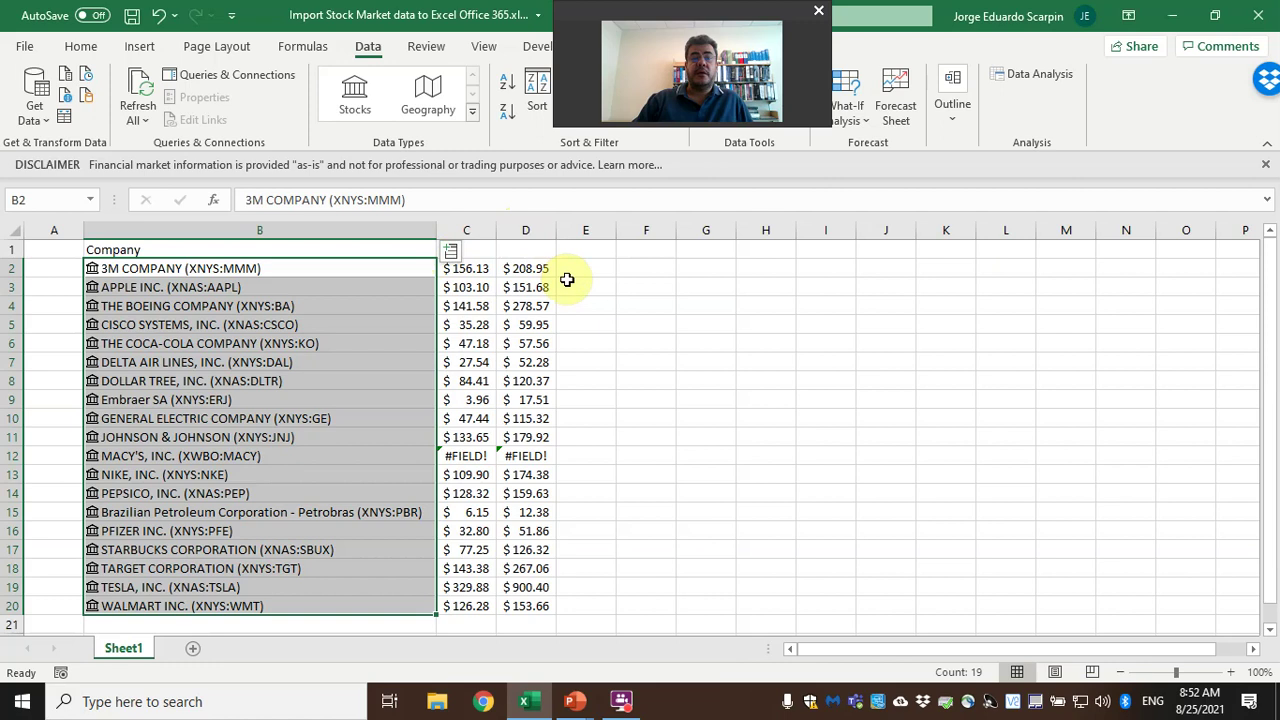
pyautogui.click(478, 251)
pyautogui.write('5')
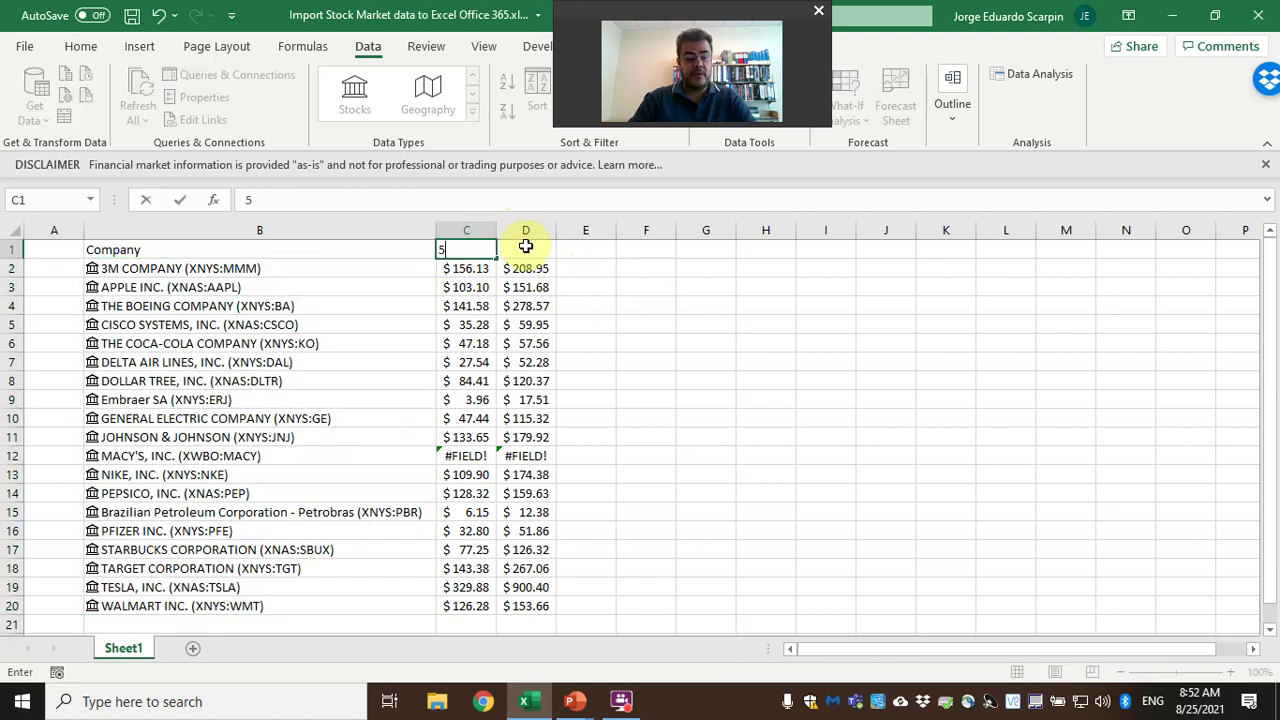
pyautogui.write('2 wee')
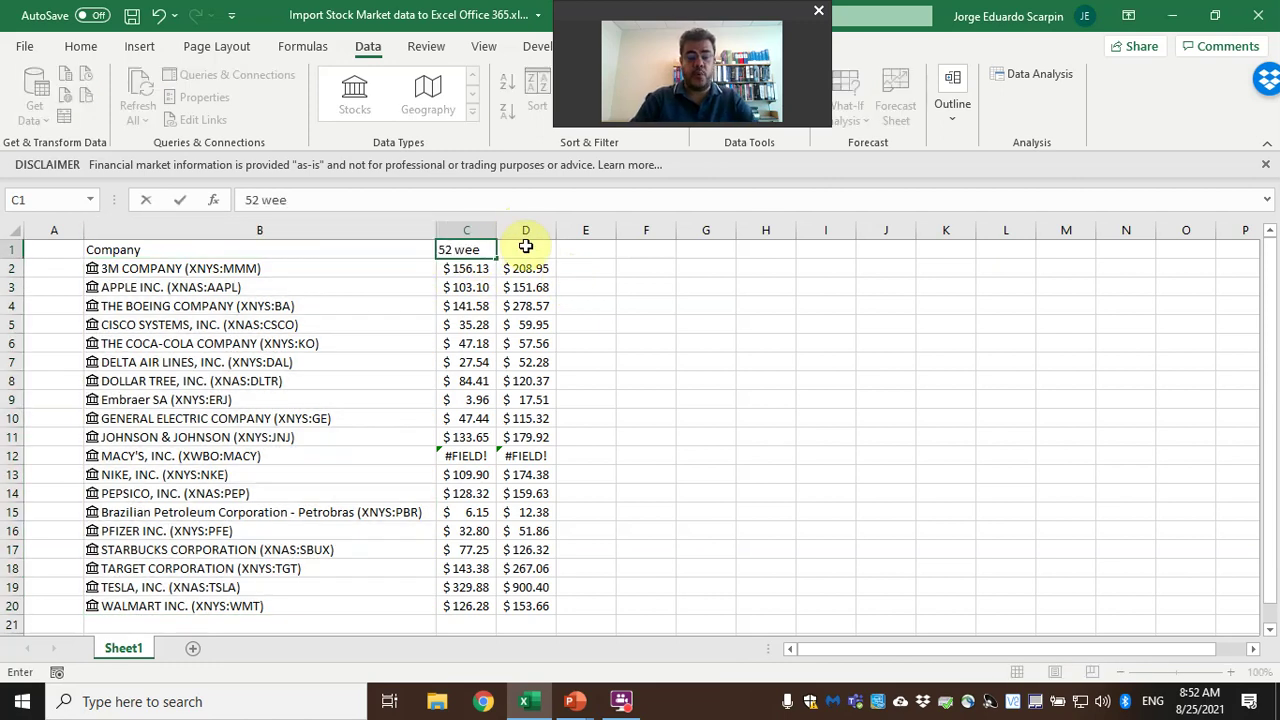
pyautogui.write('k')
pyautogui.press('alt')
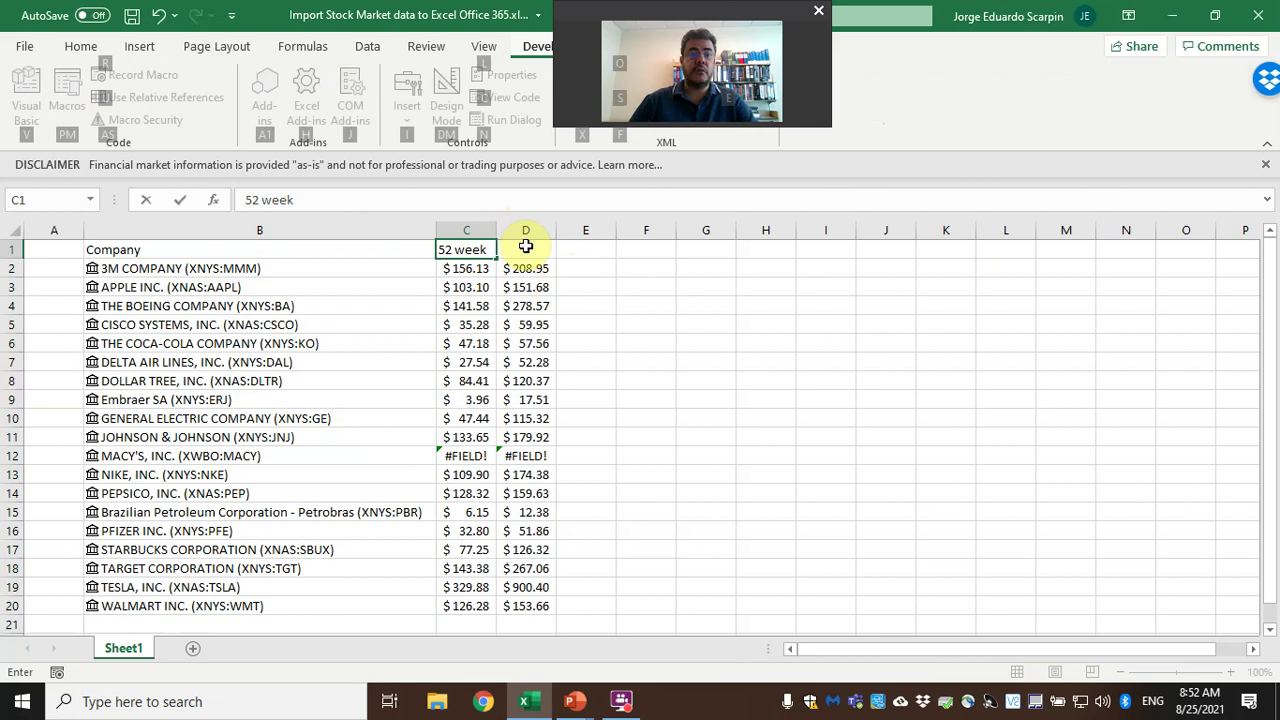
pyautogui.press('Escape')
pyautogui.press('Escape')
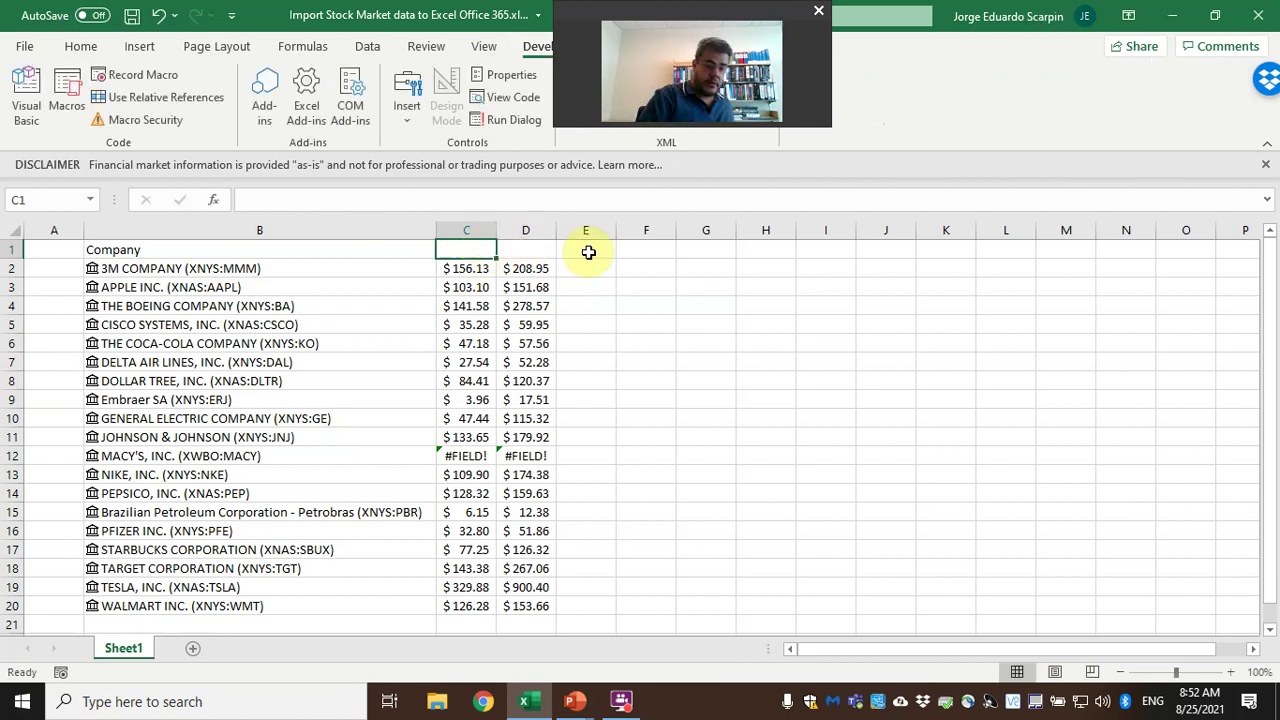
# Enter the headers 52 week low, 52 week high and Price in C1:E1, and fit columns C and D to their contents
pyautogui.write('52')
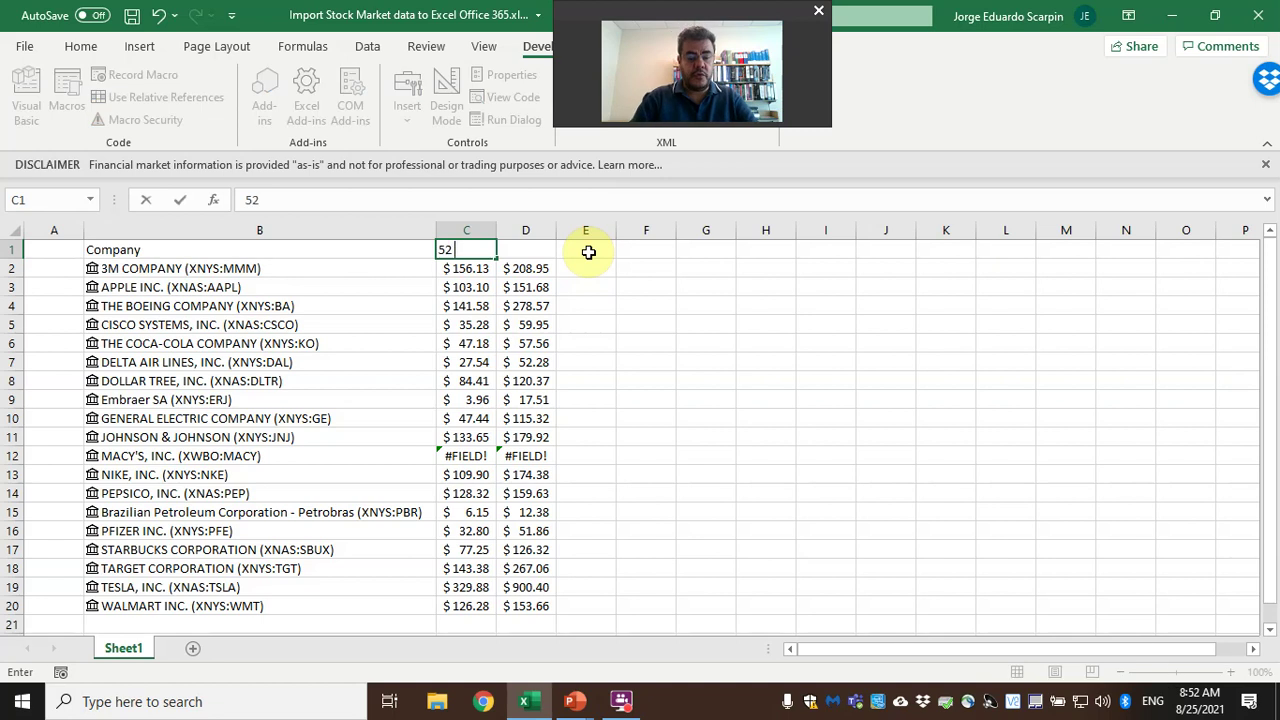
pyautogui.write(' week low')
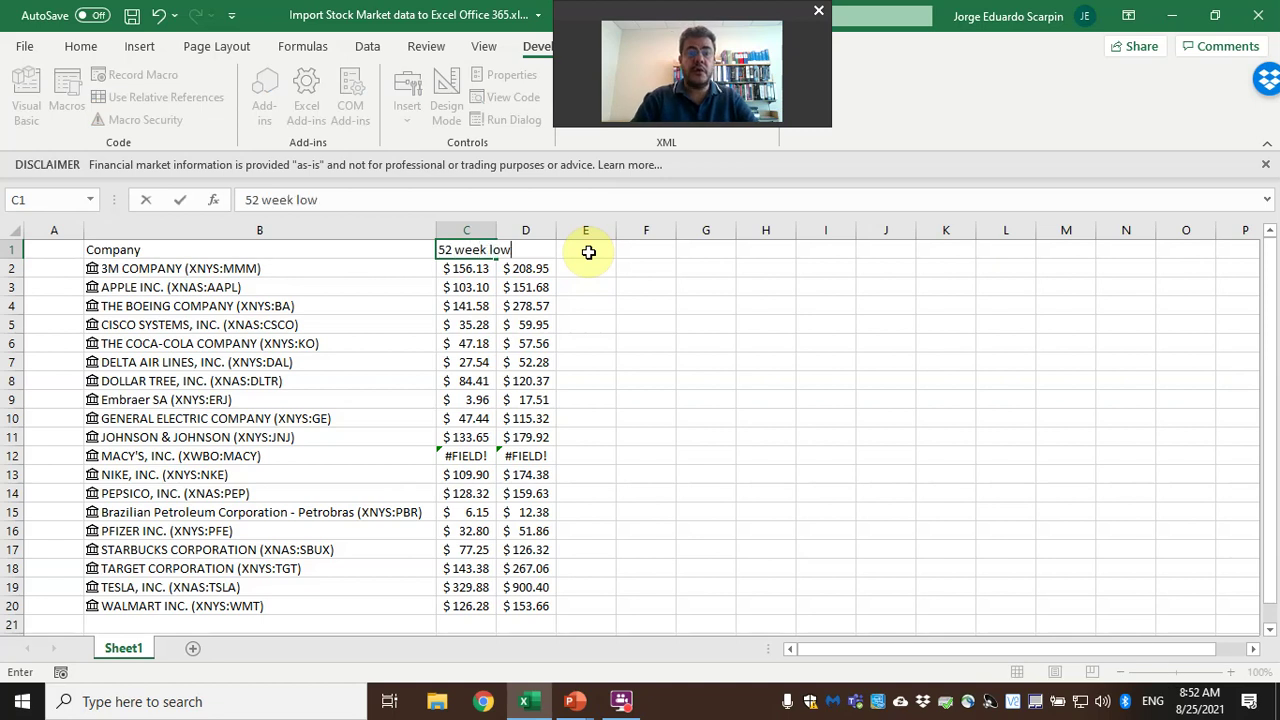
pyautogui.press('Tab')
pyautogui.write('52 we')
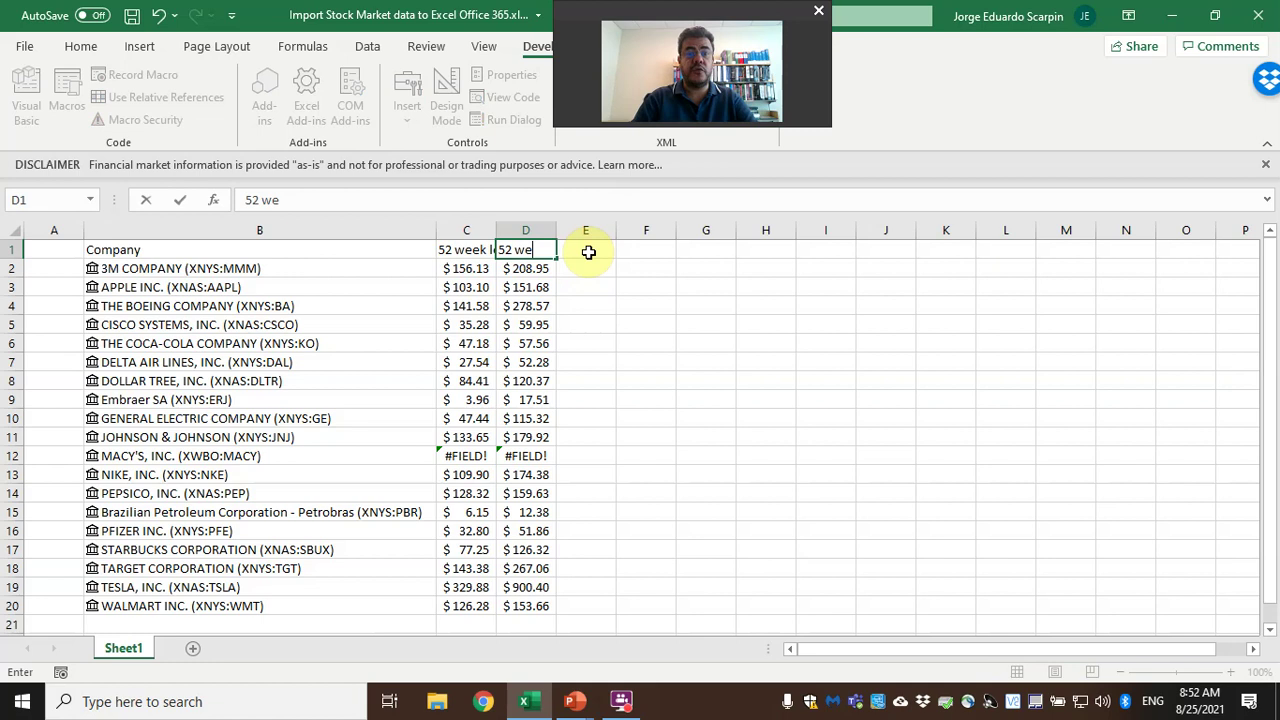
pyautogui.write('ek high')
pyautogui.press('Tab')
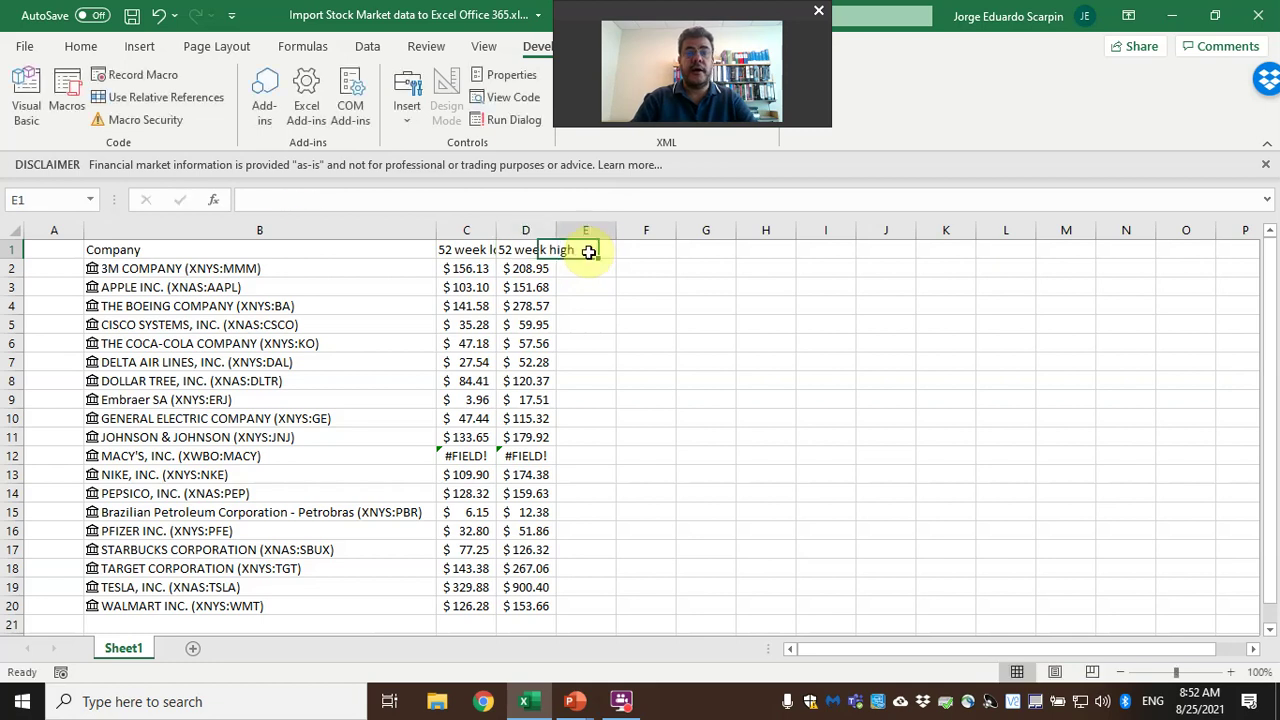
pyautogui.write('Price')
pyautogui.press('Tab')
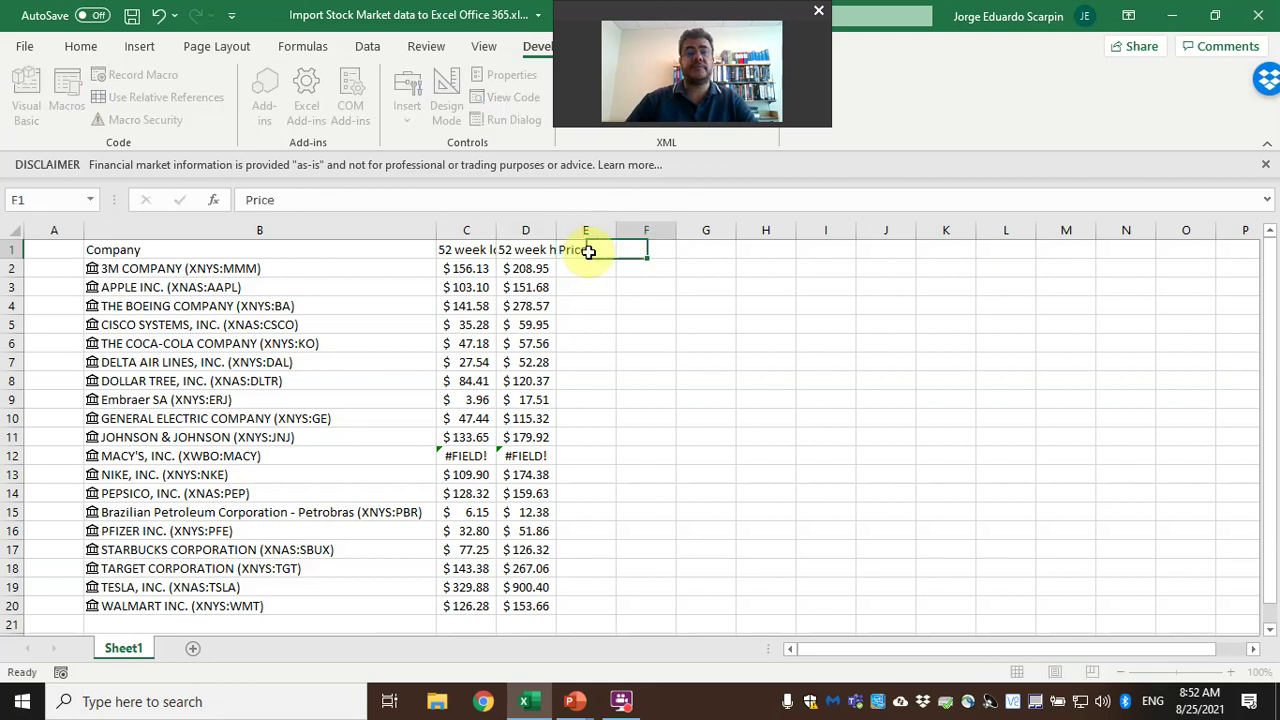
pyautogui.moveTo(499, 223); pyautogui.dragTo(597, 226)
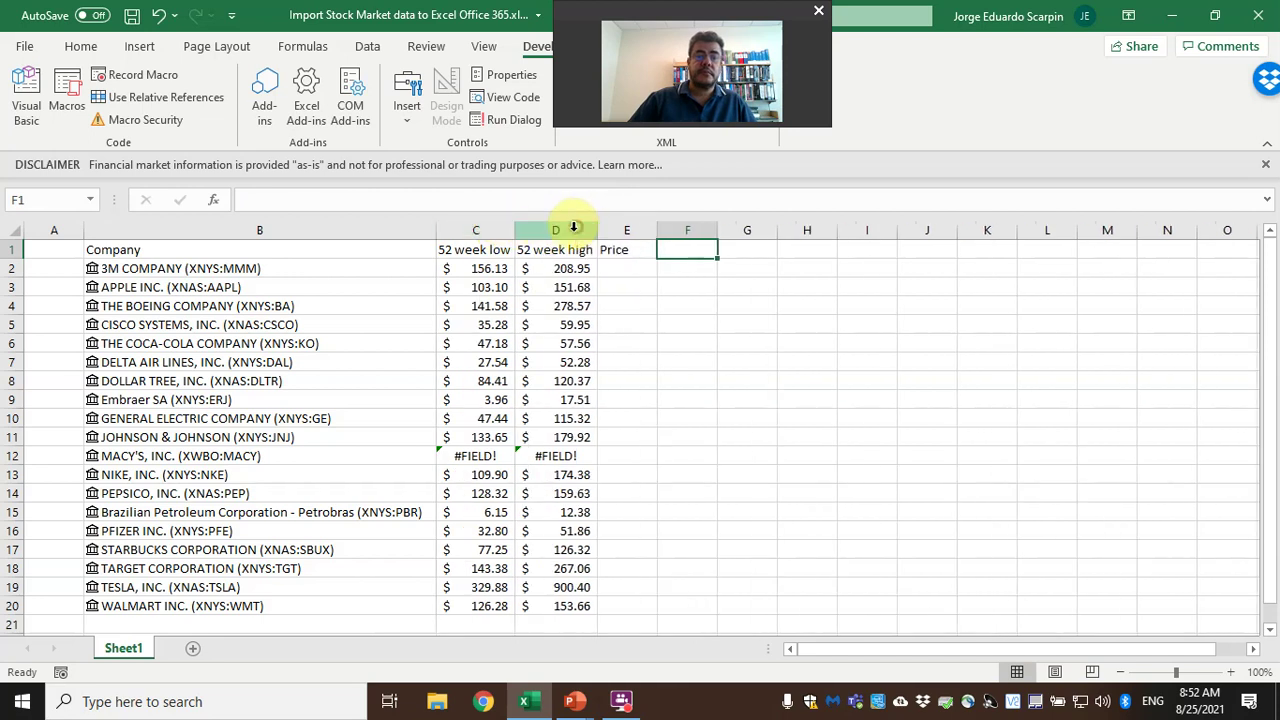
# Check the field error in the Macy's row and clear the 52 week low and high data in C2:D20
pyautogui.click(476, 455)
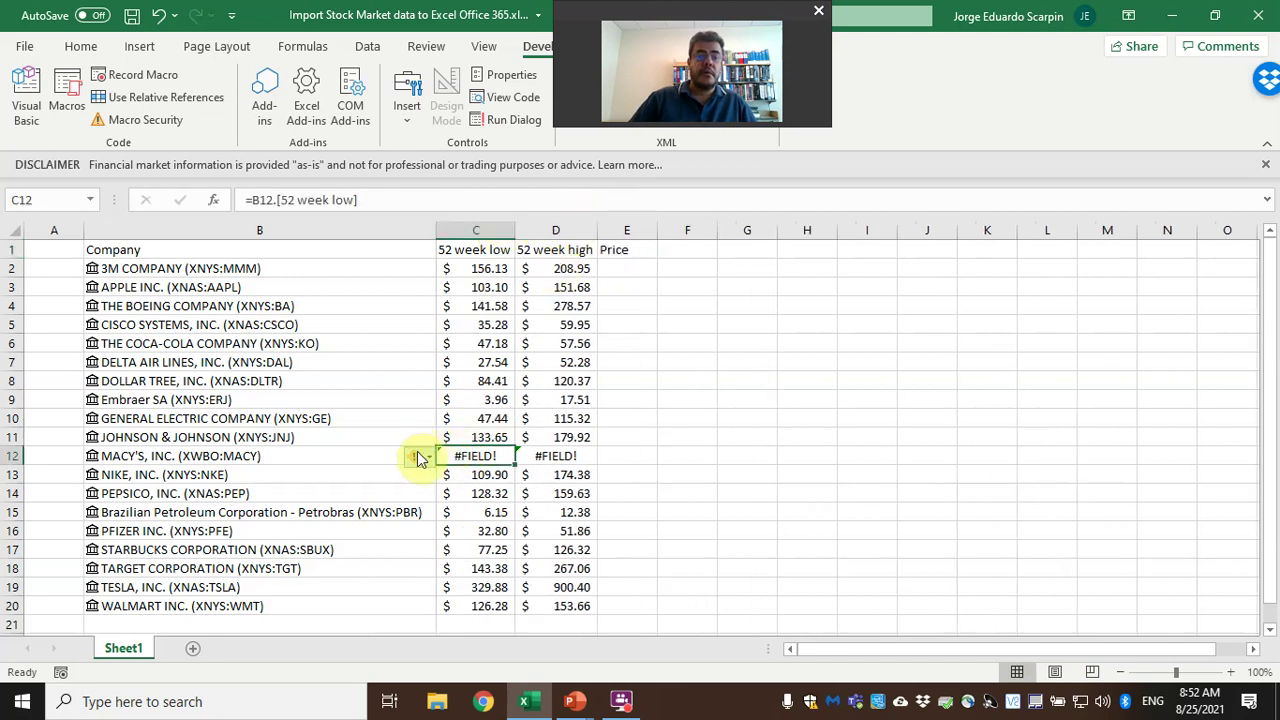
pyautogui.moveTo(416, 465)
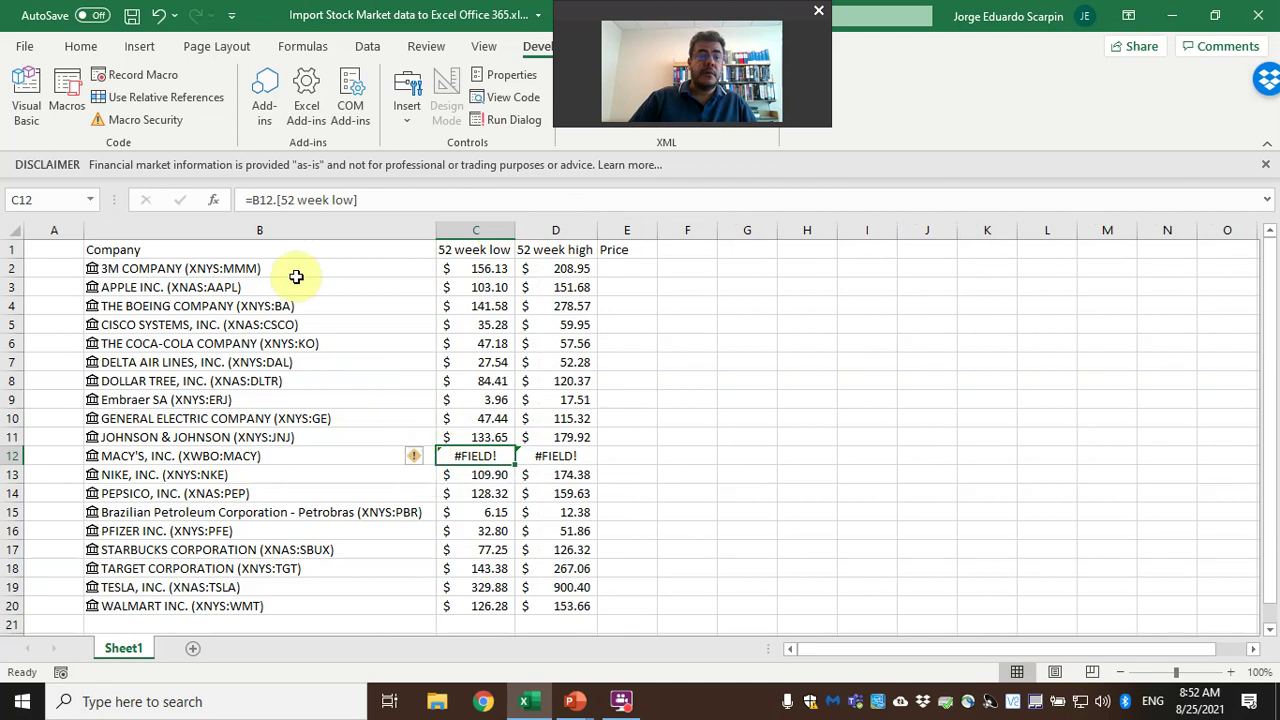
pyautogui.moveTo(495, 268); pyautogui.dragTo(568, 603)
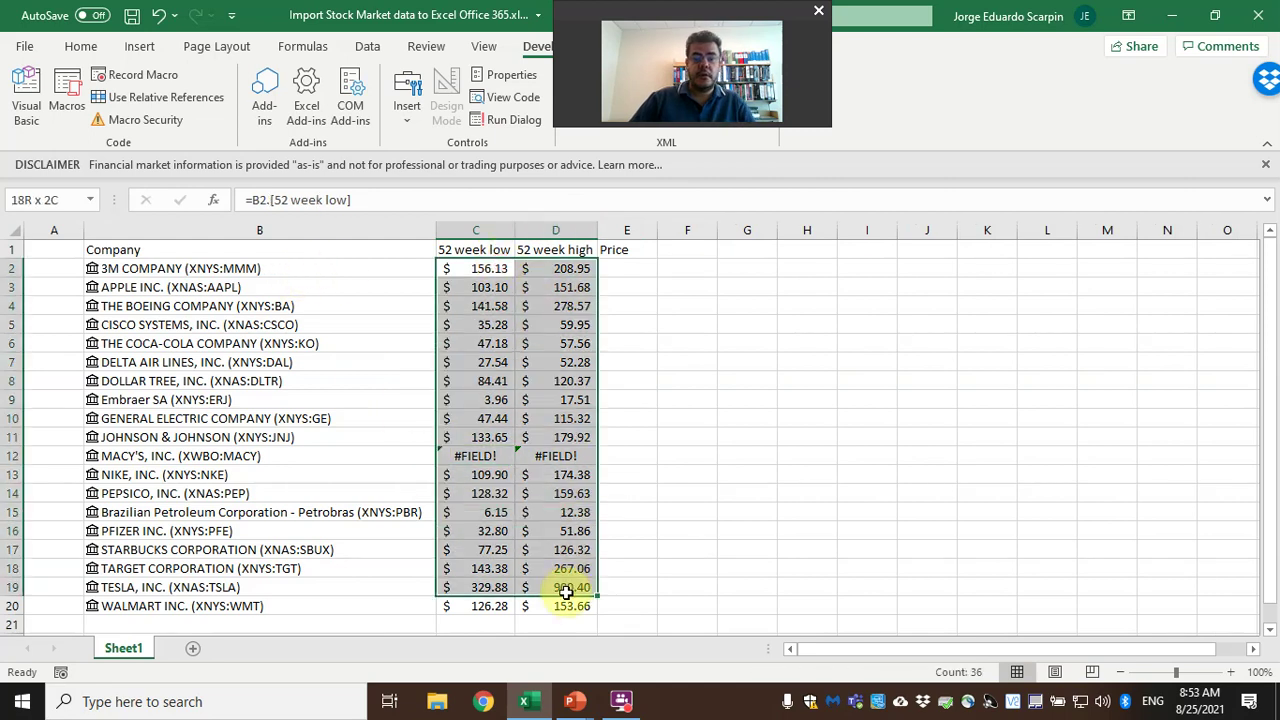
pyautogui.press('Delete')
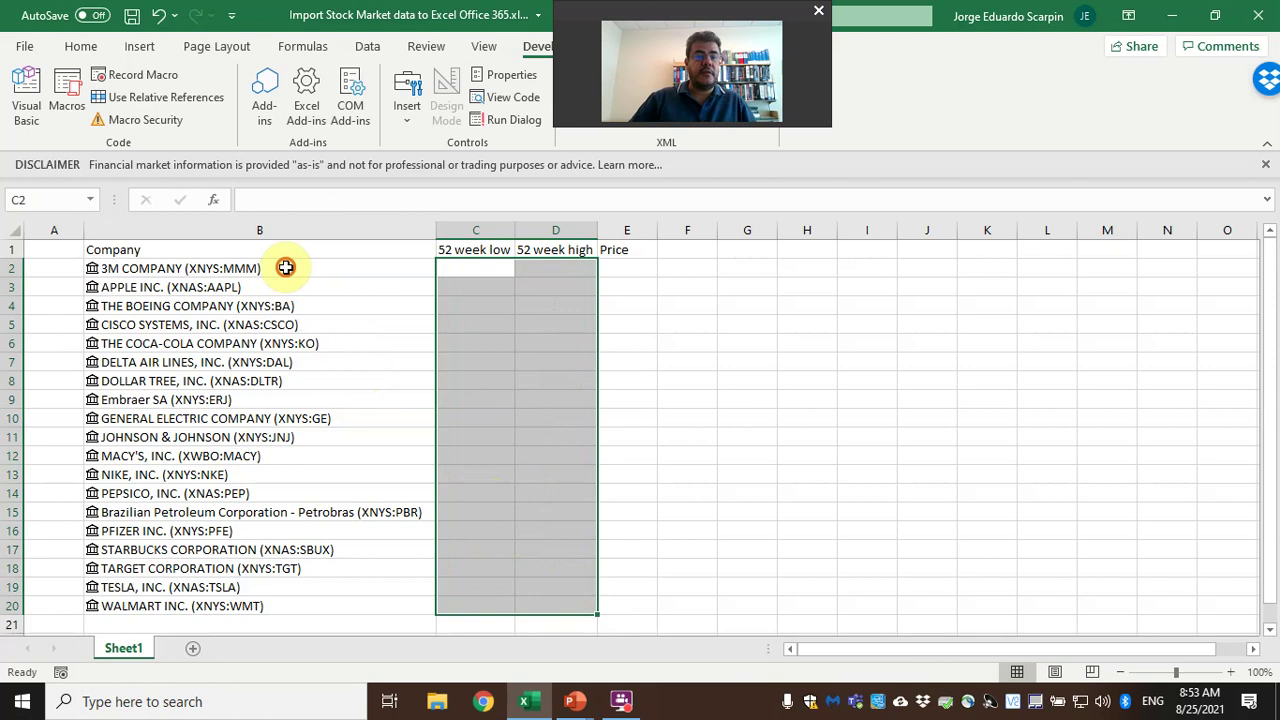
# Add the 52 week low field and the 52 week high field again for all companies in B2:B20
pyautogui.moveTo(277, 265); pyautogui.dragTo(319, 597)
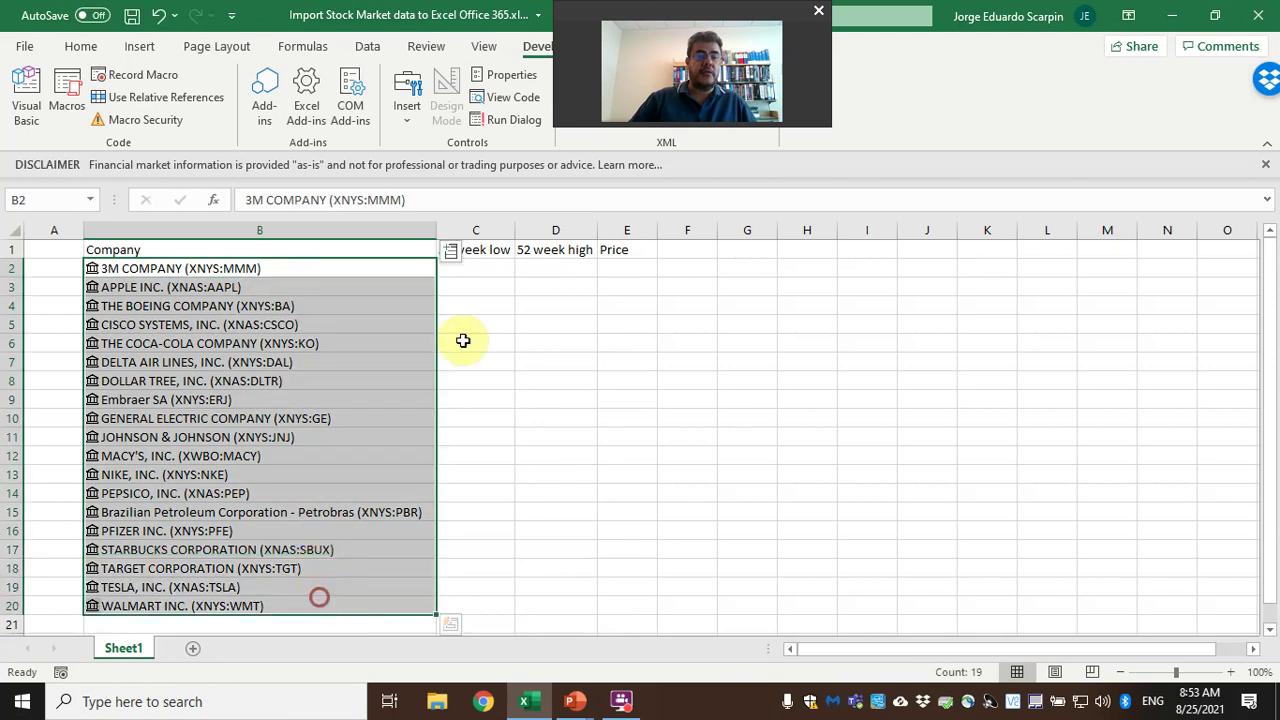
pyautogui.click(451, 250)
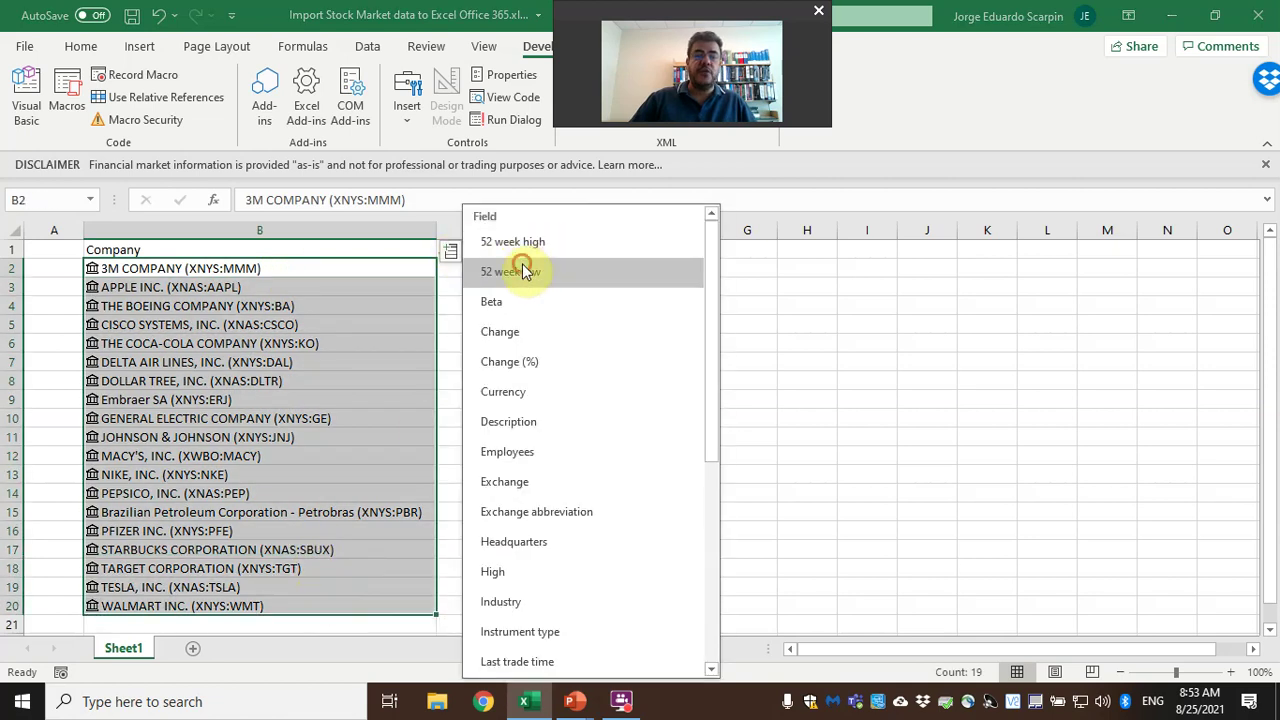
pyautogui.click(520, 272)
pyautogui.click(451, 250)
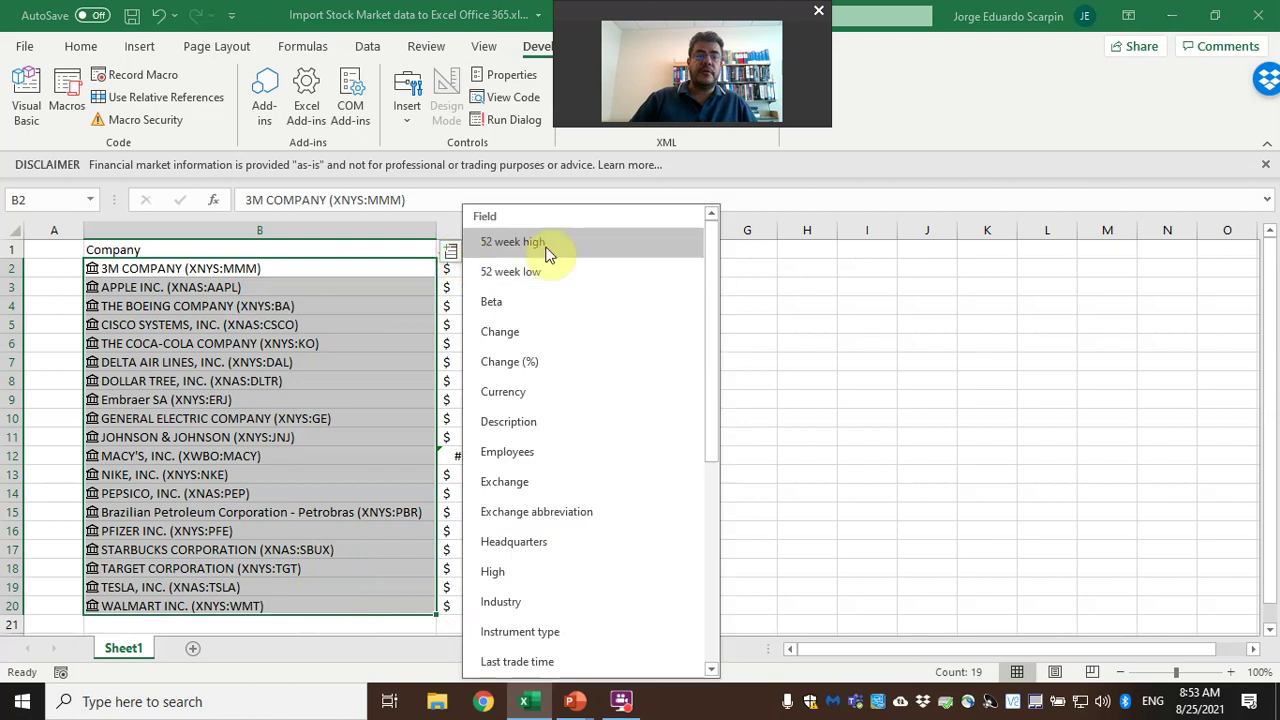
pyautogui.click(546, 247)
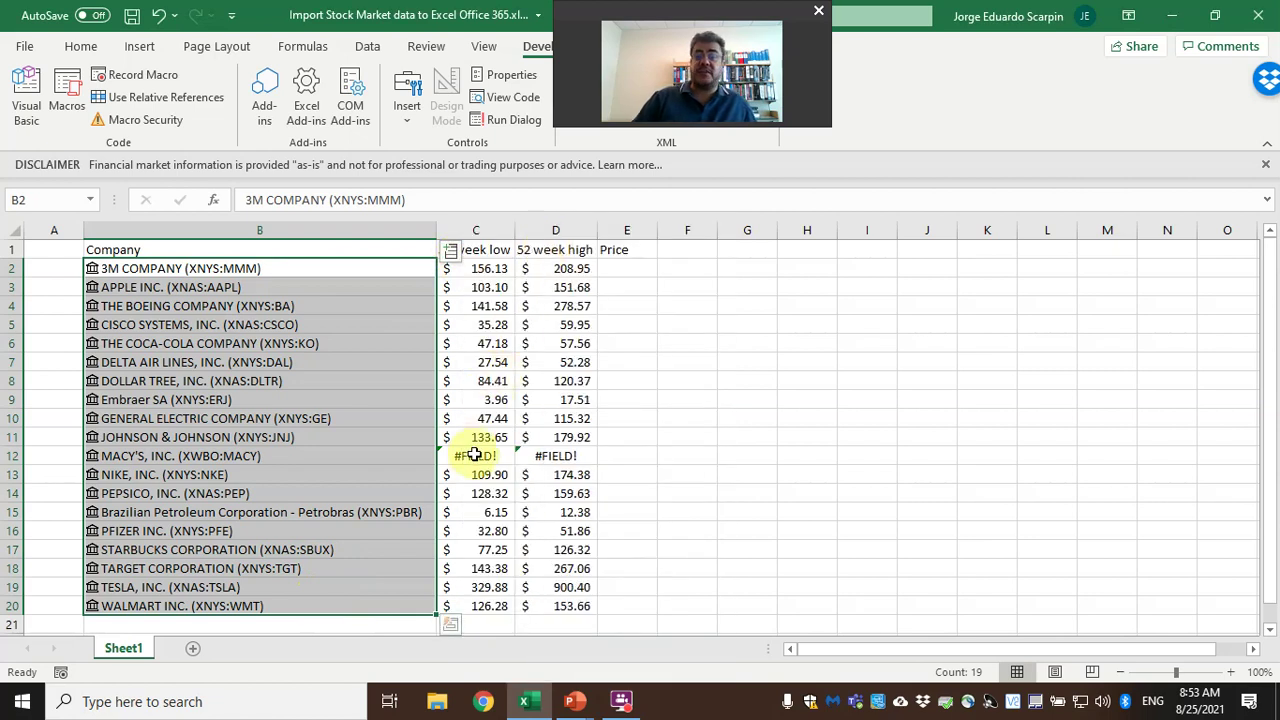
# Add the Price field for the same companies beside the 52 week high column
pyautogui.click(451, 250)
pyautogui.scroll(-2, 548, 525)
pyautogui.scroll(-1, 546, 540)
pyautogui.scroll(-1, 529, 571)
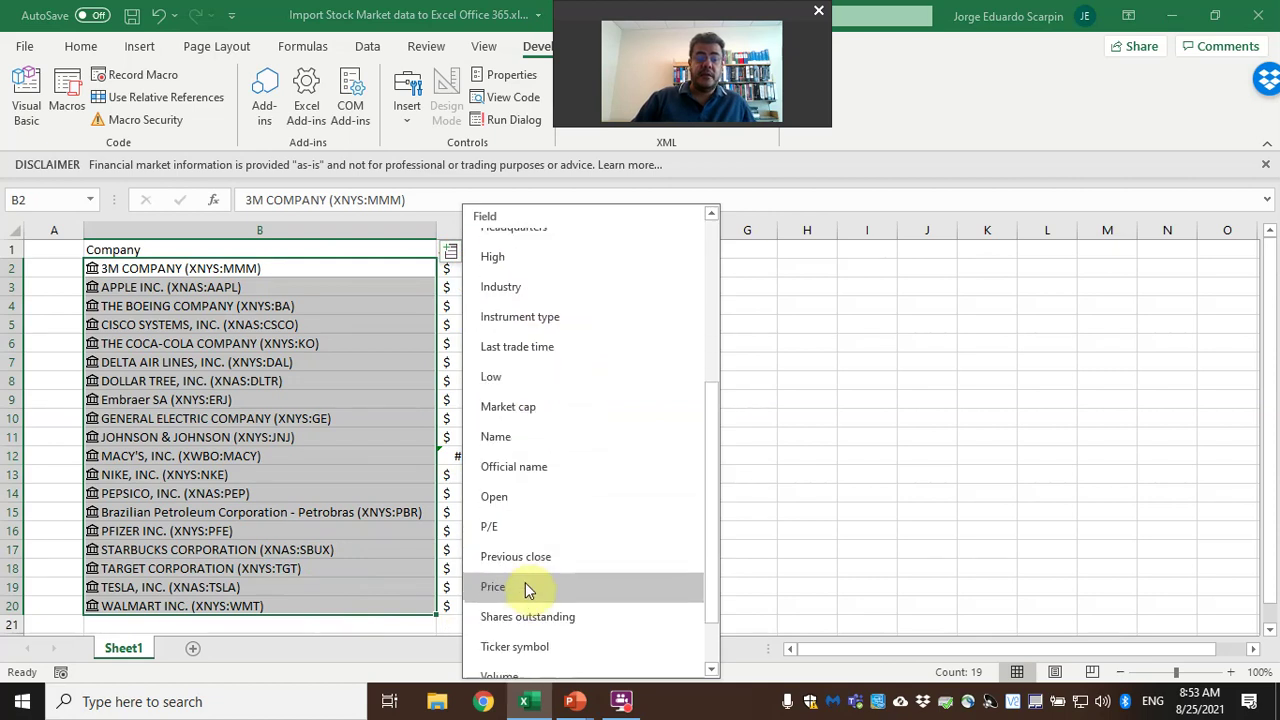
pyautogui.click(523, 586)
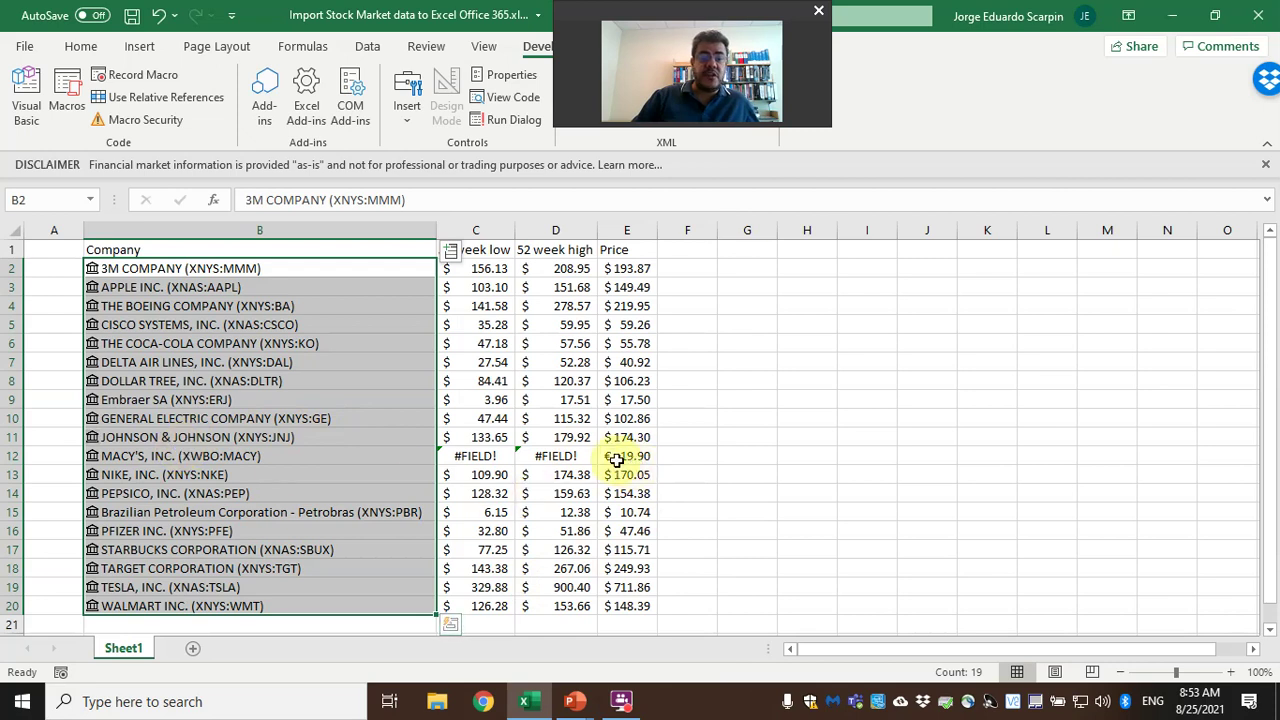
# Replace the Macy's entry in cell B12 by entering the company name again as MACY's
pyautogui.click(337, 455)
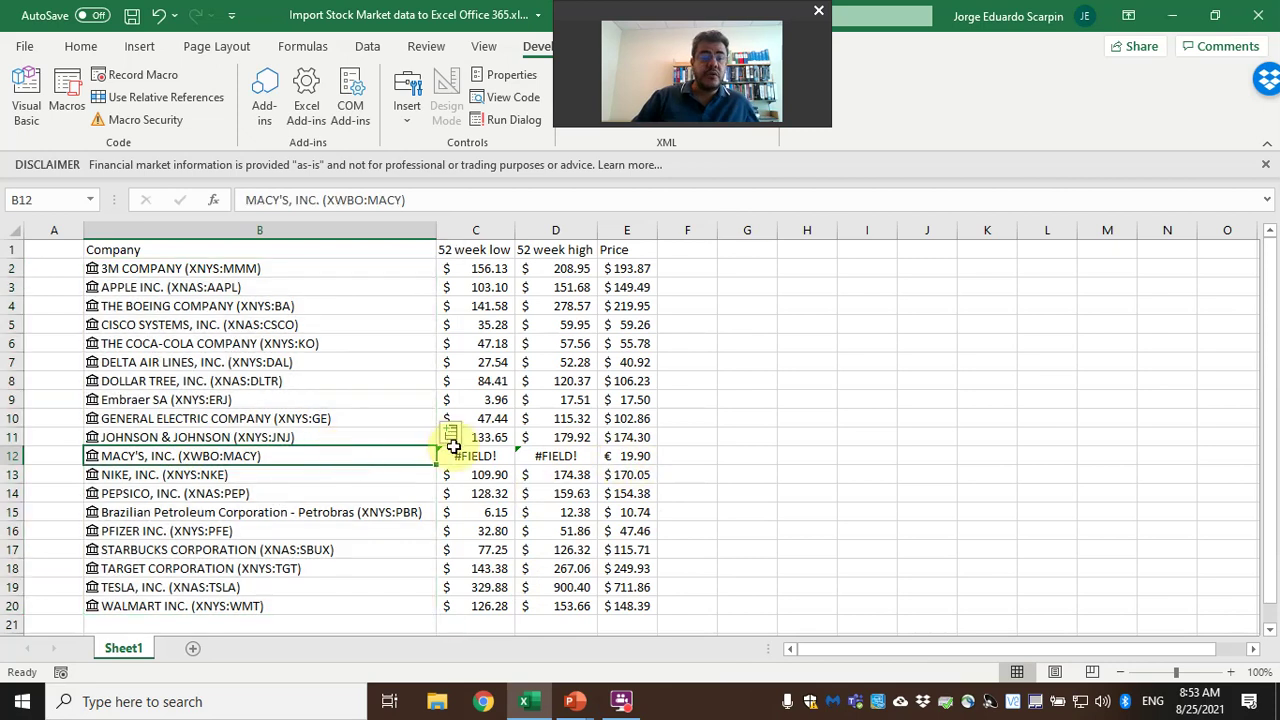
pyautogui.click(442, 452)
pyautogui.click(365, 456)
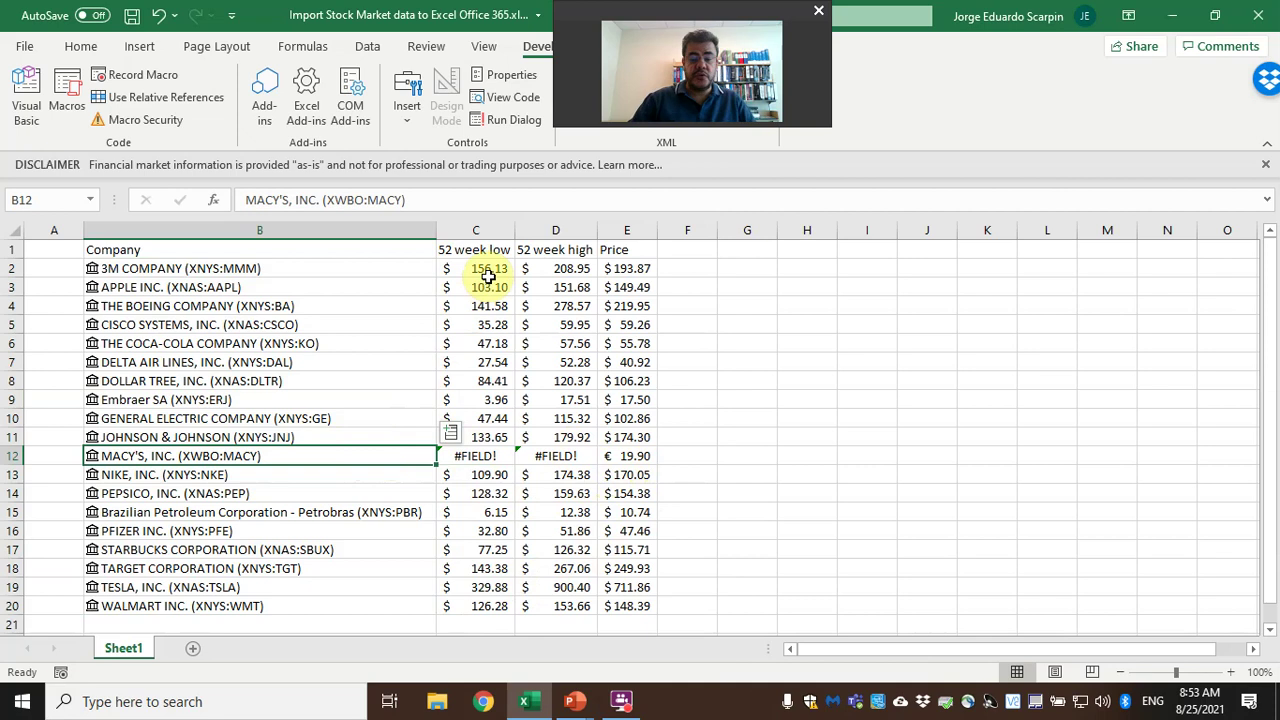
pyautogui.write("MACY's")
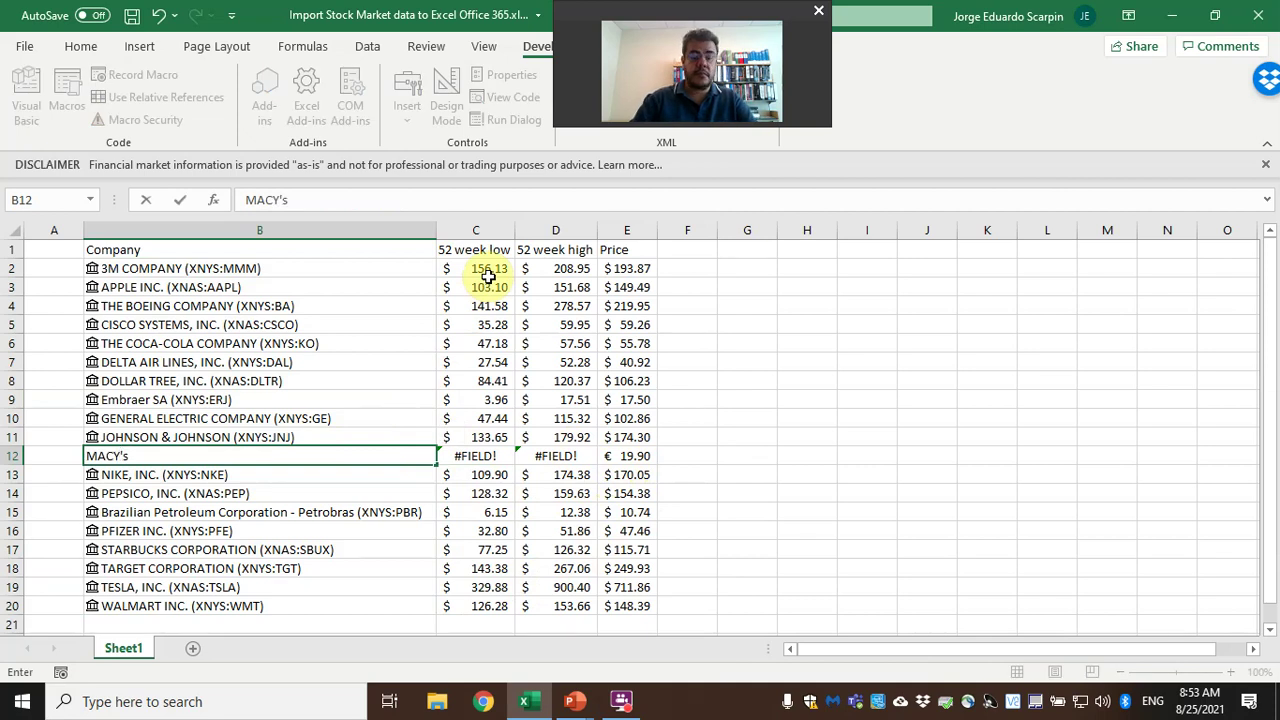
pyautogui.press('BackSpace')
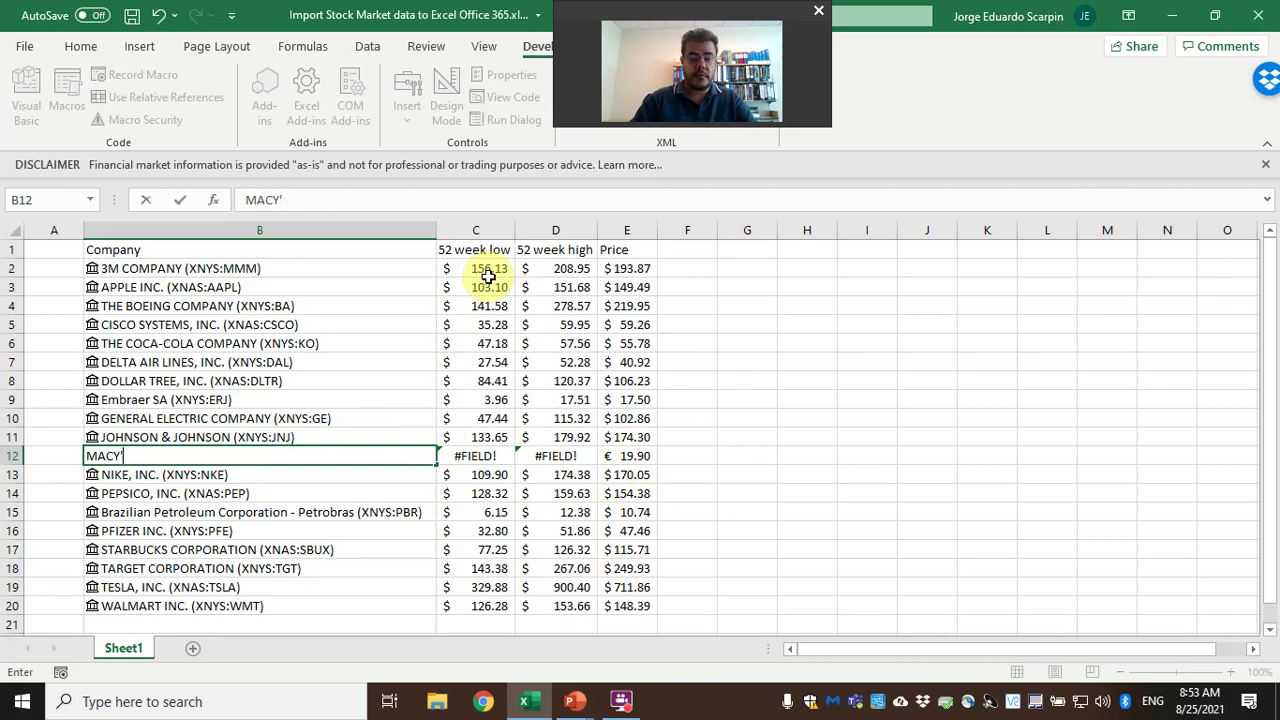
pyautogui.write('s')
pyautogui.press('Return')
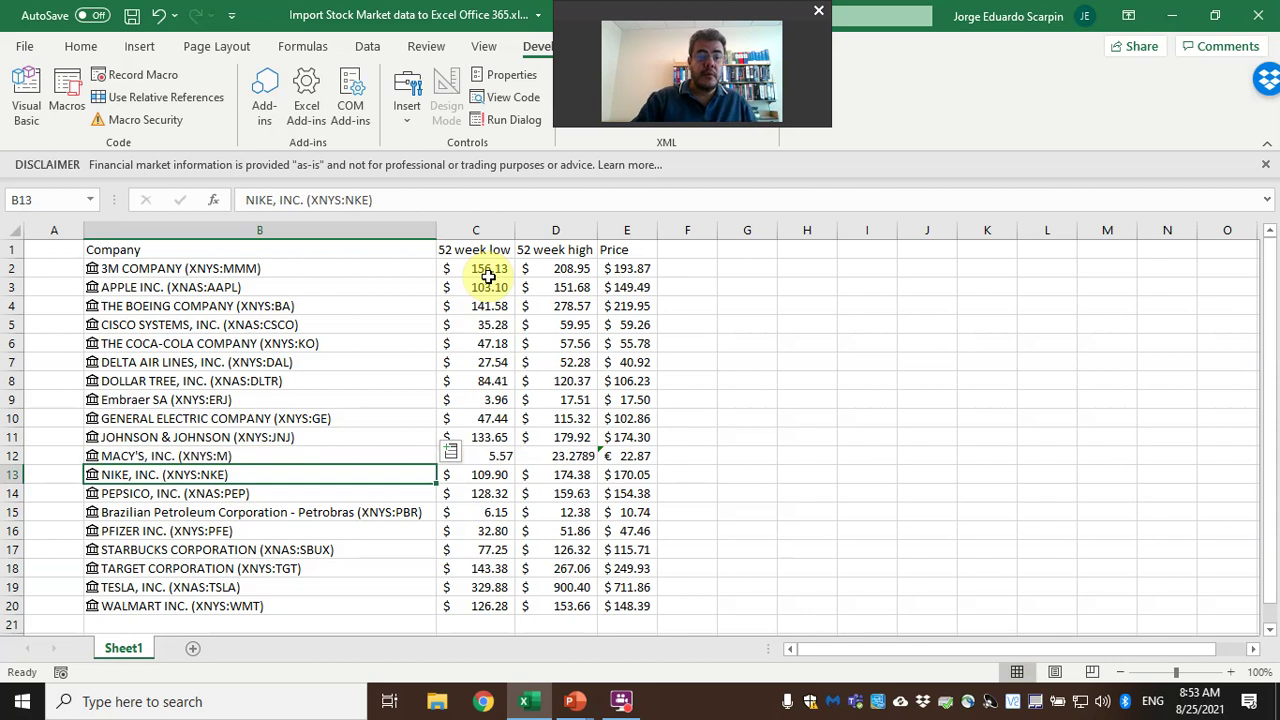
pyautogui.press('Up')
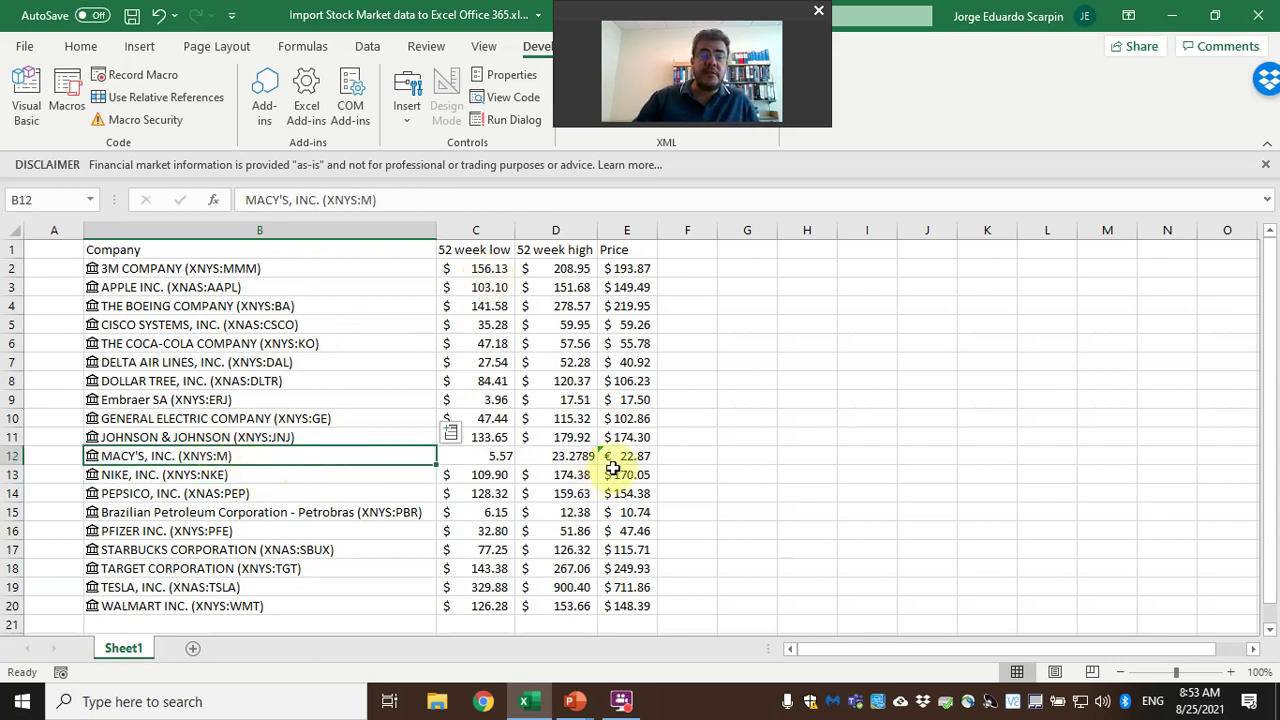
# Copy the number formatting of C11:E11 onto the Macy's values in C12:E12 with Format Painter
pyautogui.click(632, 437)
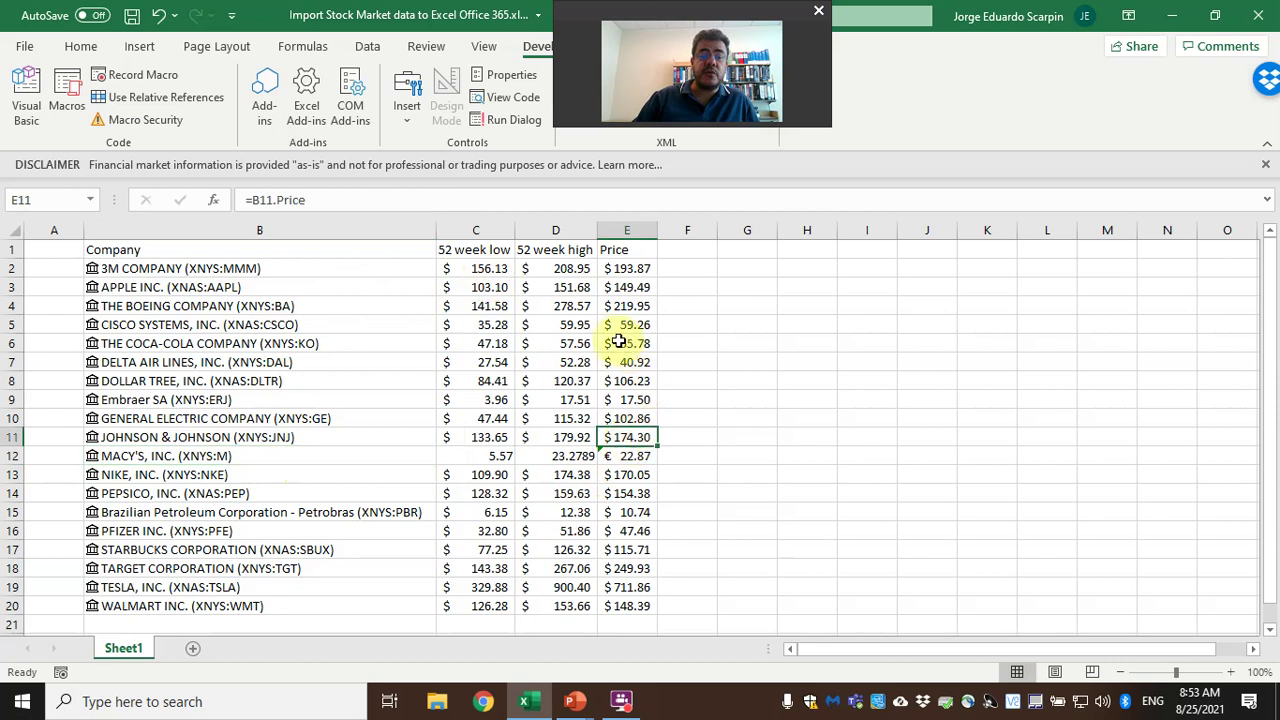
pyautogui.click(81, 46)
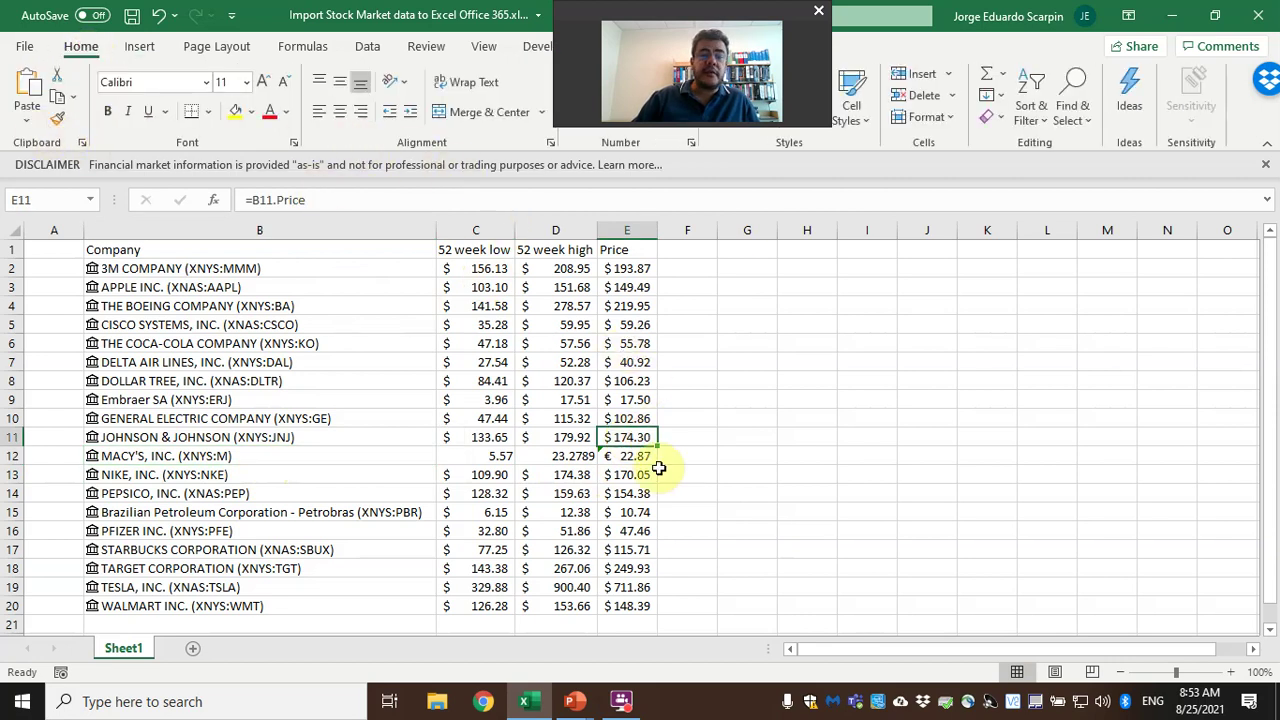
pyautogui.moveTo(706, 16); pyautogui.dragTo(998, 22)
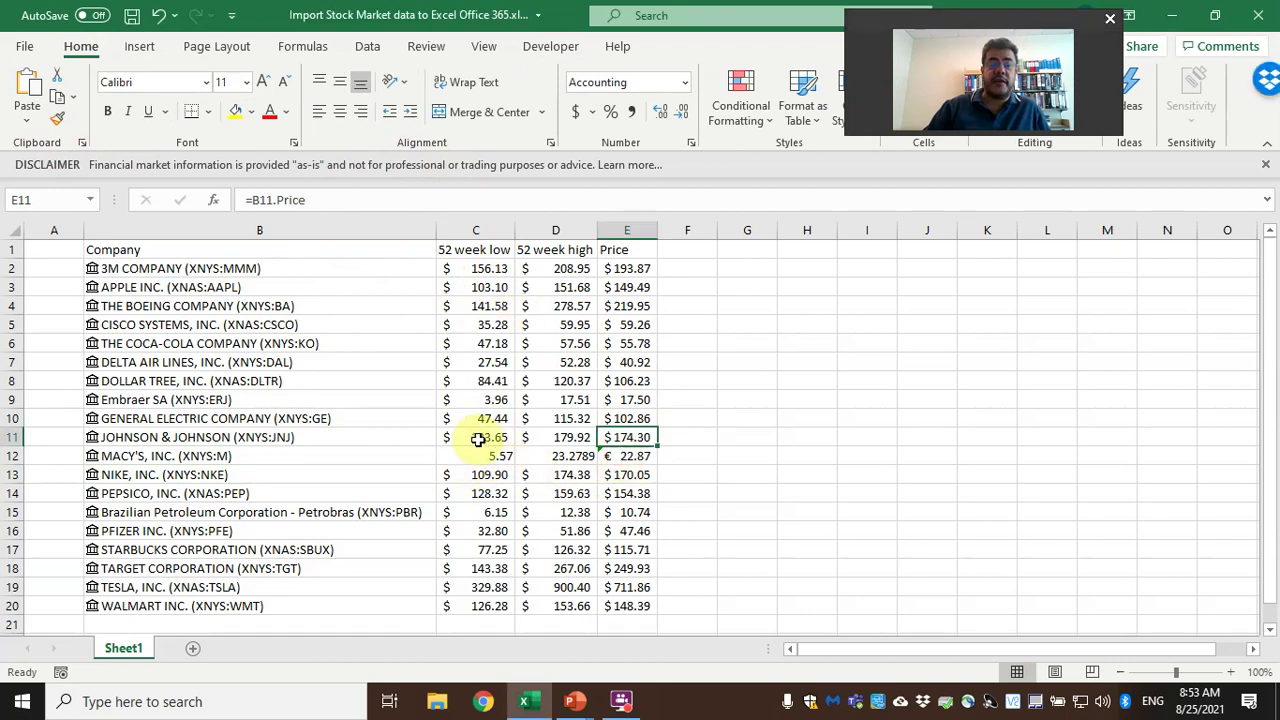
pyautogui.moveTo(480, 437); pyautogui.dragTo(624, 438)
pyautogui.click(57, 118)
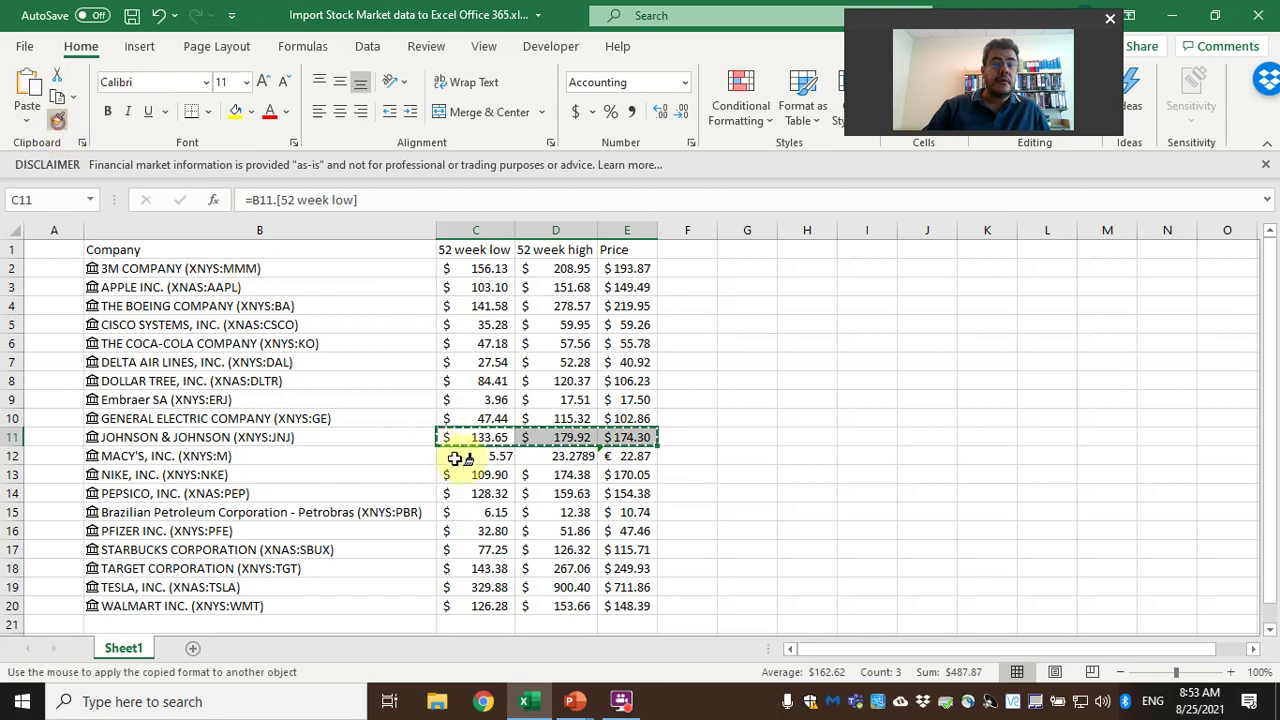
pyautogui.moveTo(480, 455); pyautogui.dragTo(616, 455)
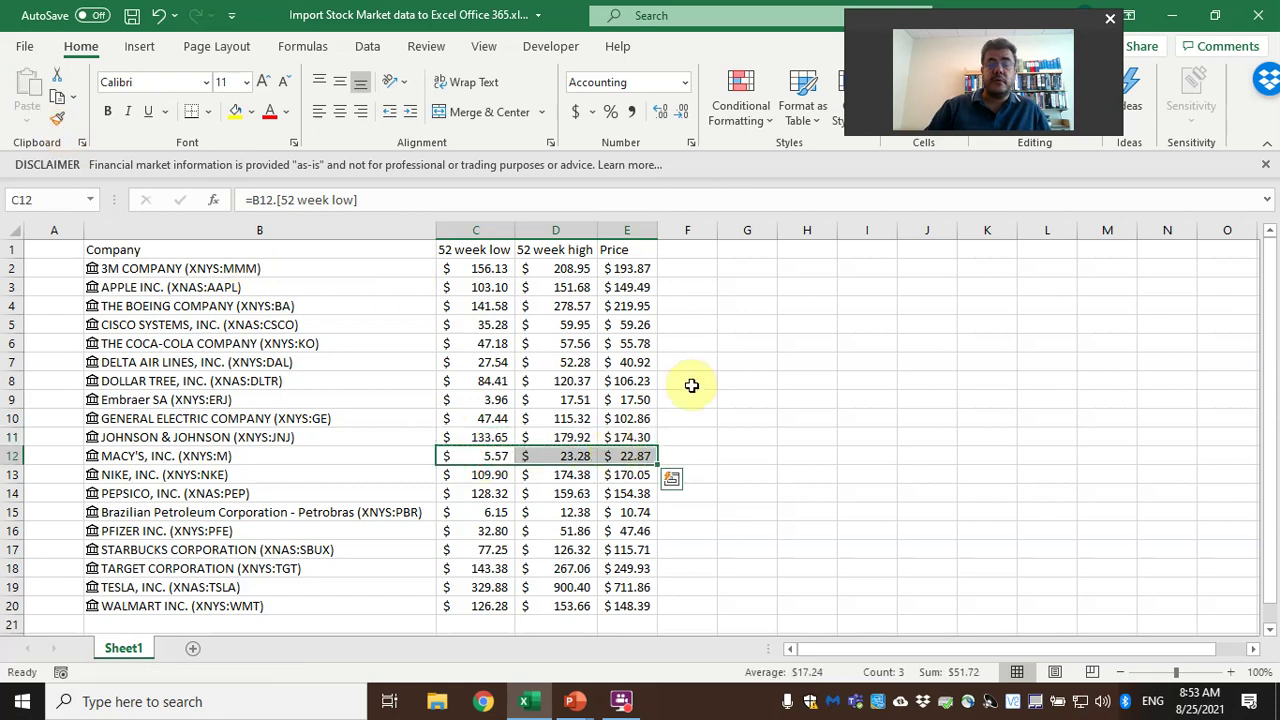
pyautogui.click(690, 388)
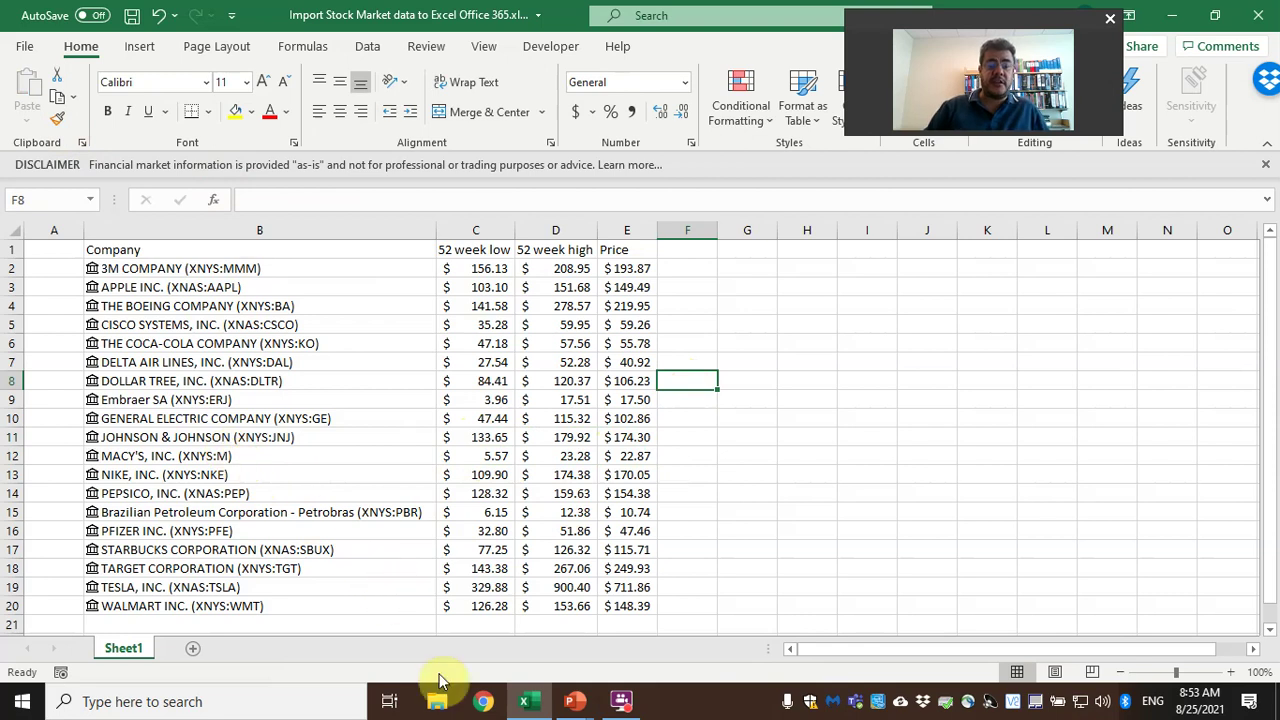
# Switch to Chrome, look up "macys stock" on Google to check the Macy's figures, and return to the Excel workbook
pyautogui.click(484, 704)
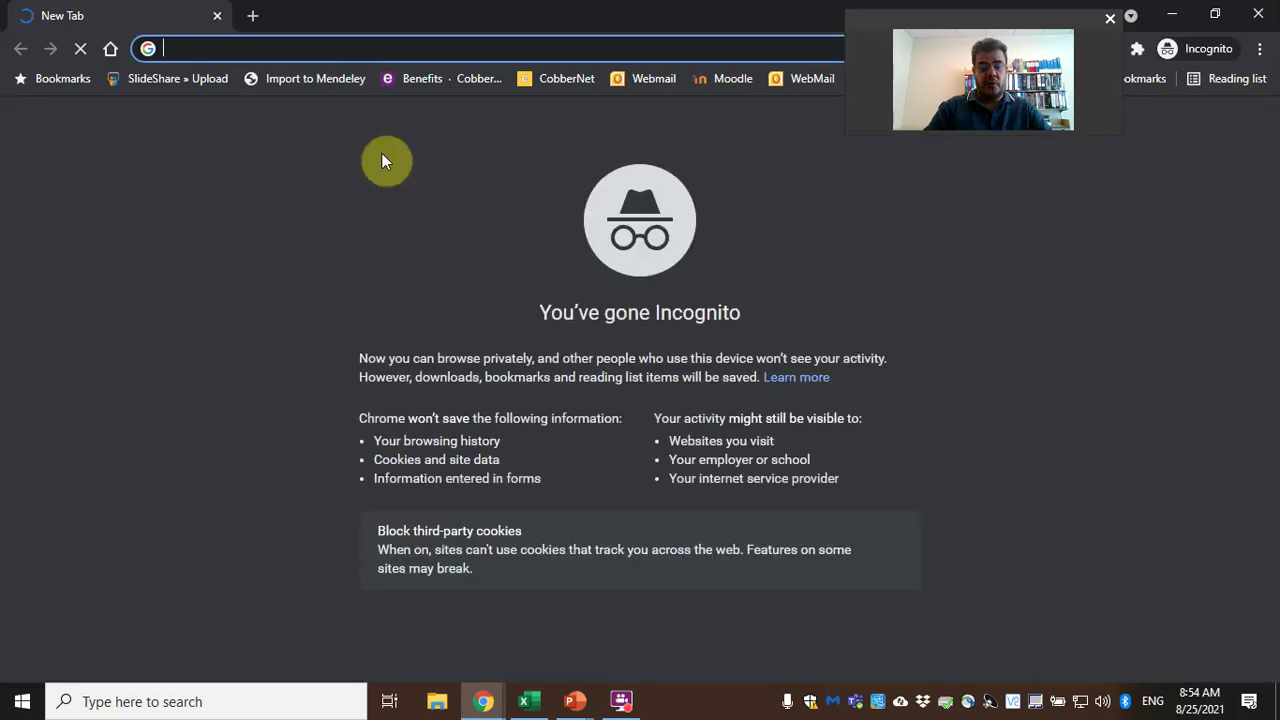
pyautogui.write('macys ')
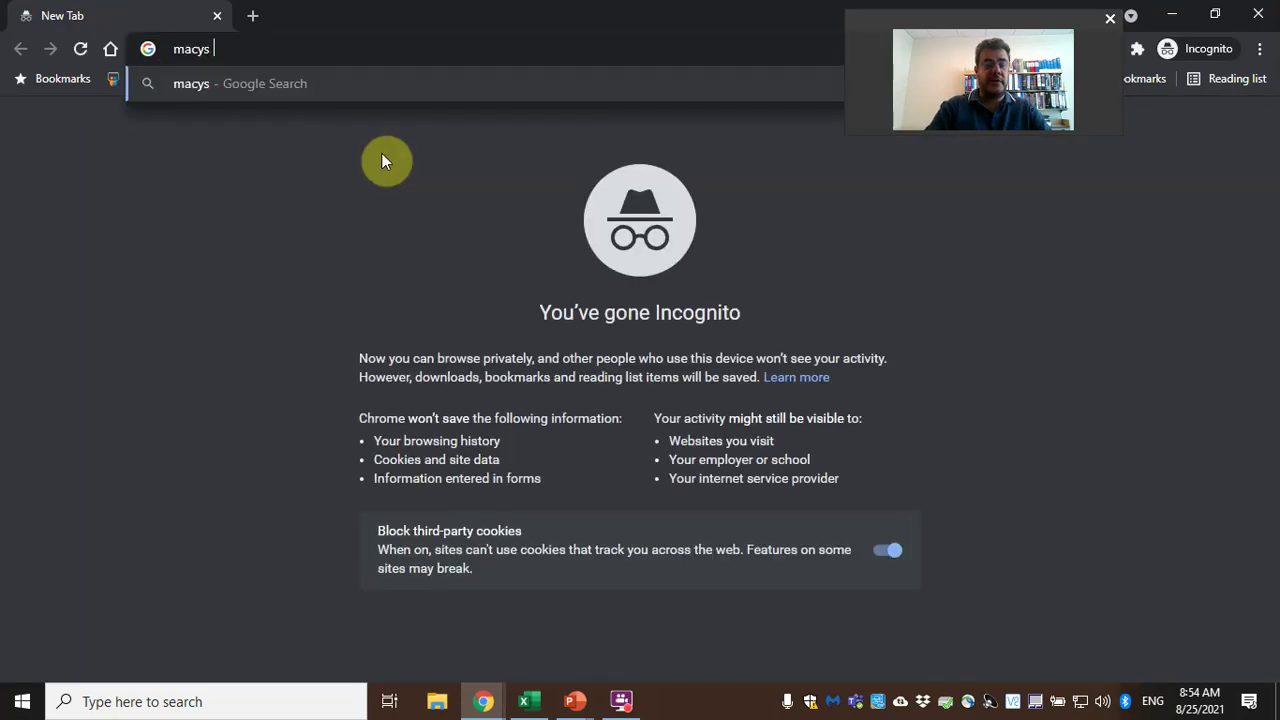
pyautogui.write('stock')
pyautogui.press('Return')
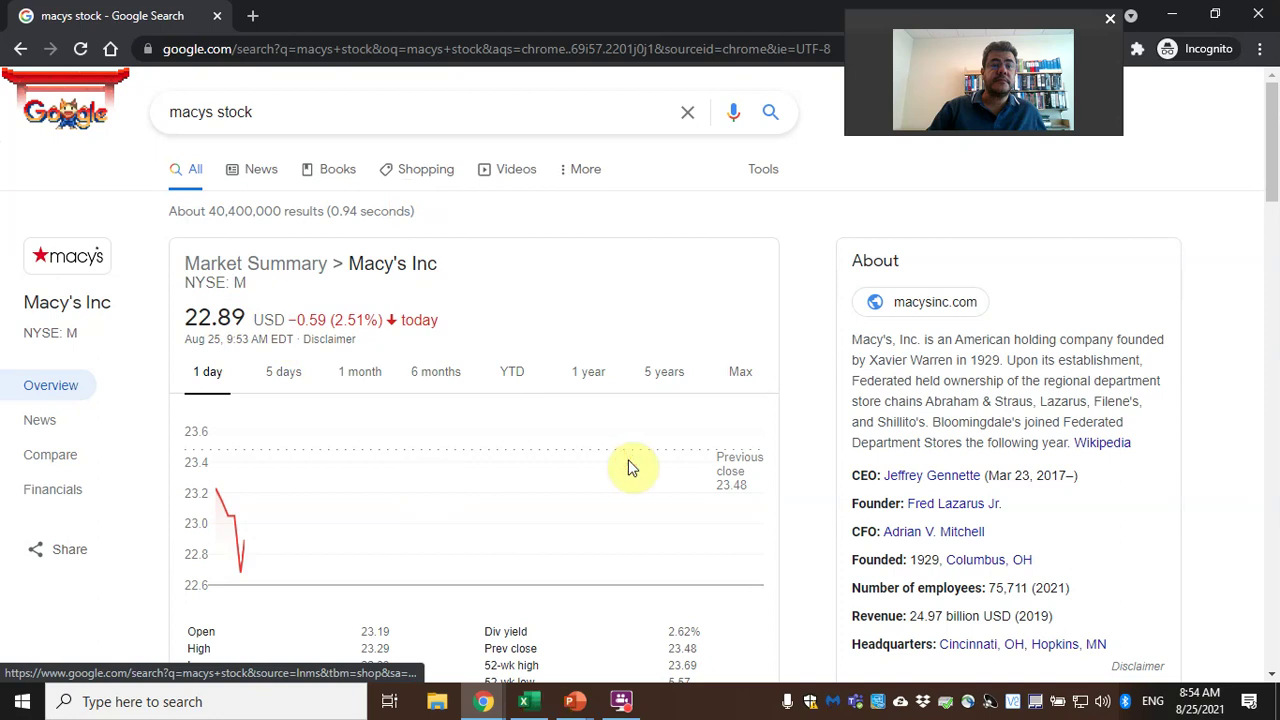
pyautogui.hotkey('alt', 'Tab')
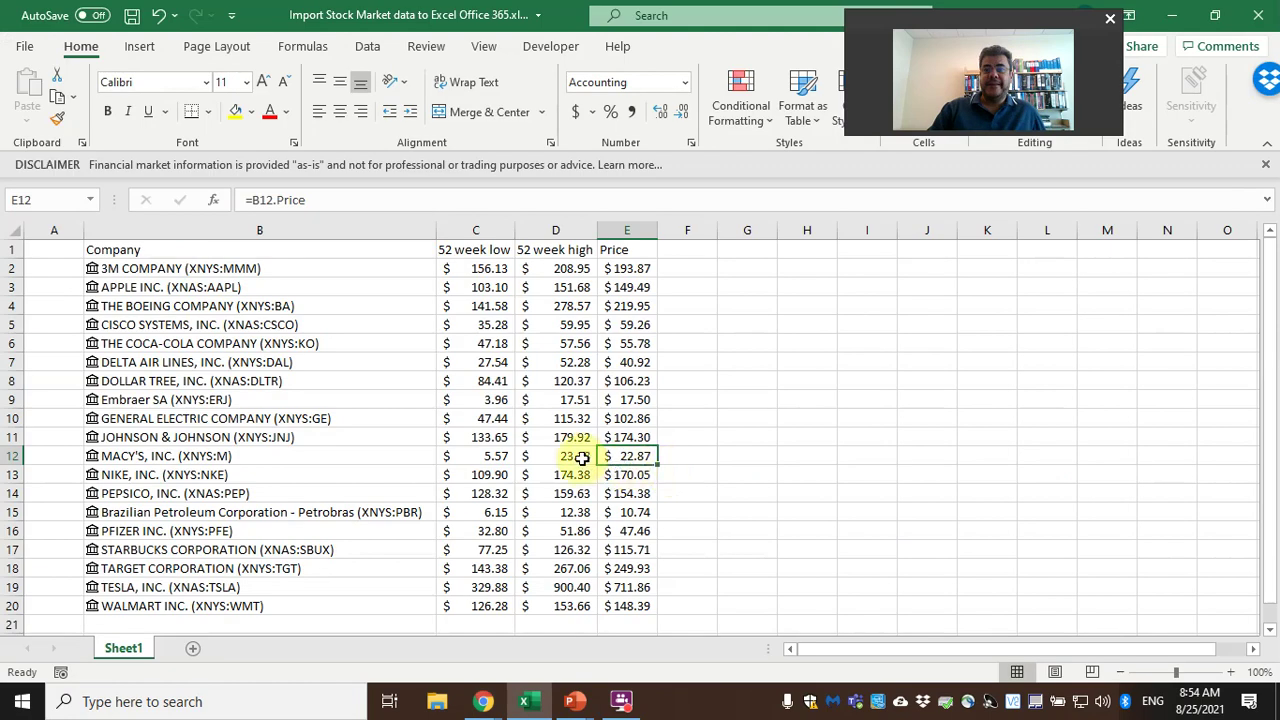
pyautogui.moveTo(492, 698)
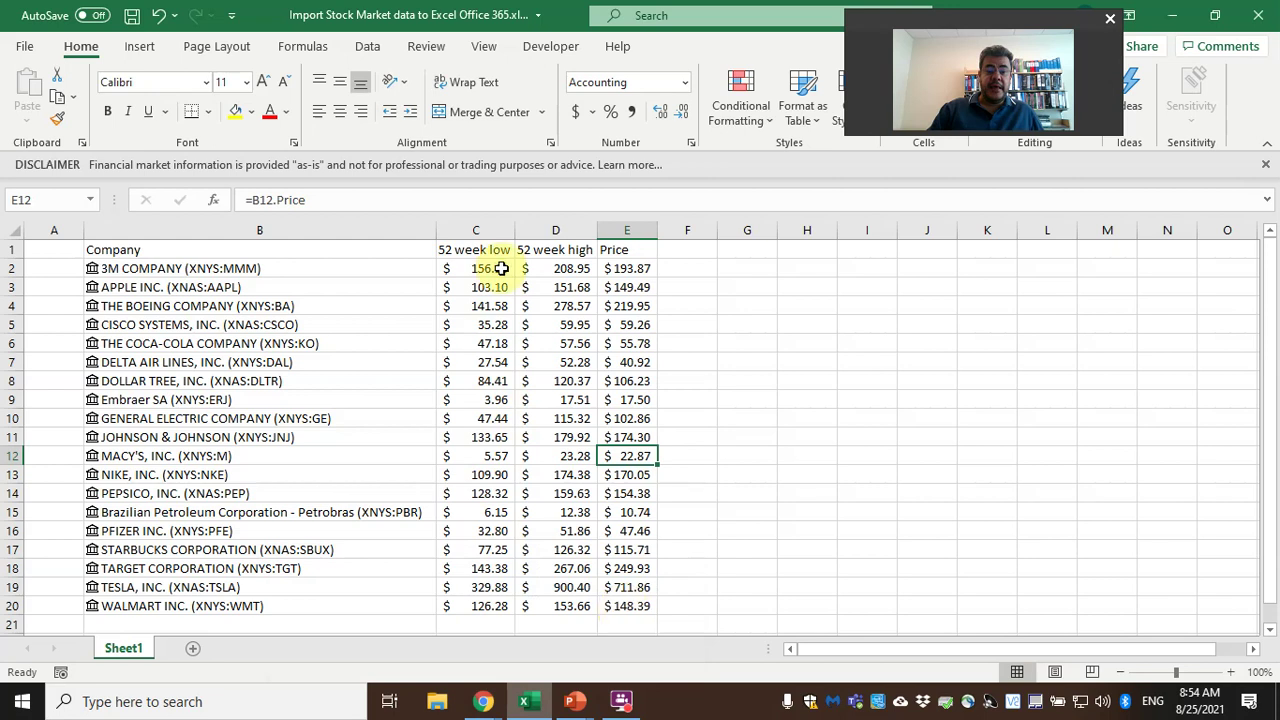
# Examine the list of stock fields that can be added for the companies in B2:B20
pyautogui.moveTo(406, 271); pyautogui.dragTo(400, 324)
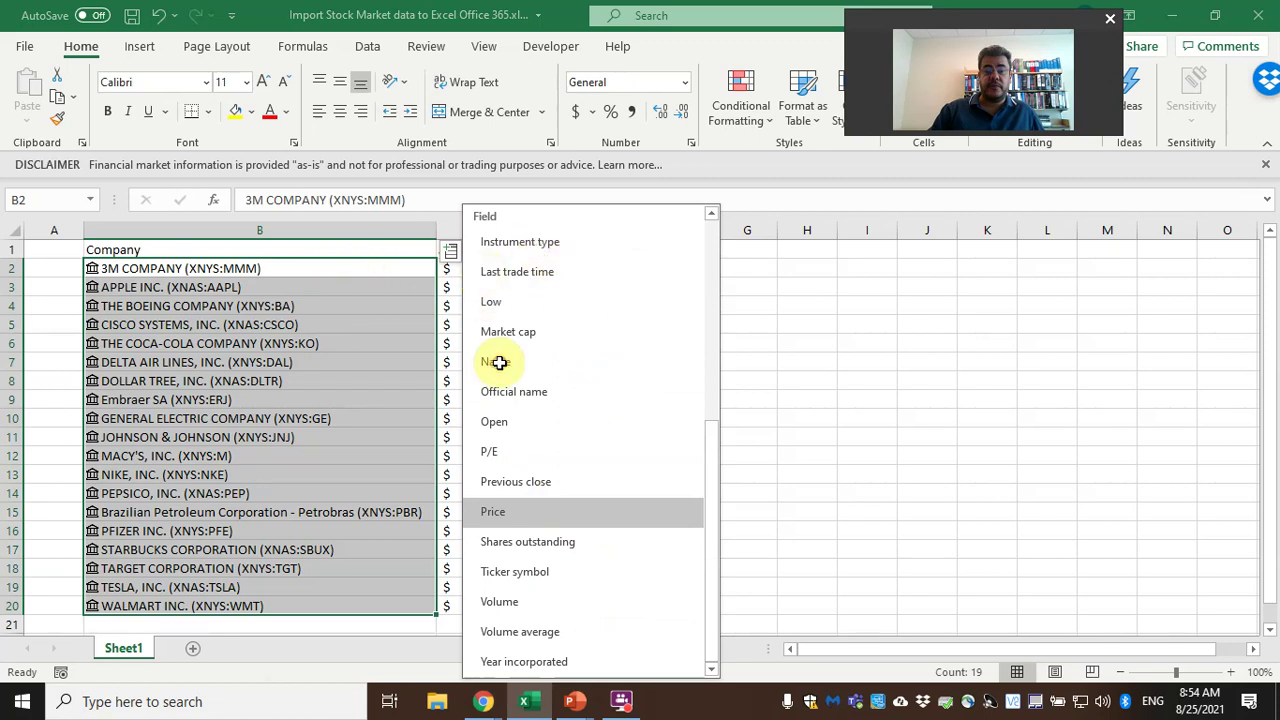
pyautogui.press('Escape')
pyautogui.press('Down')
pyautogui.press('Down')
pyautogui.press('Down')
pyautogui.press('Down')
pyautogui.press('Down')
pyautogui.press('Right')
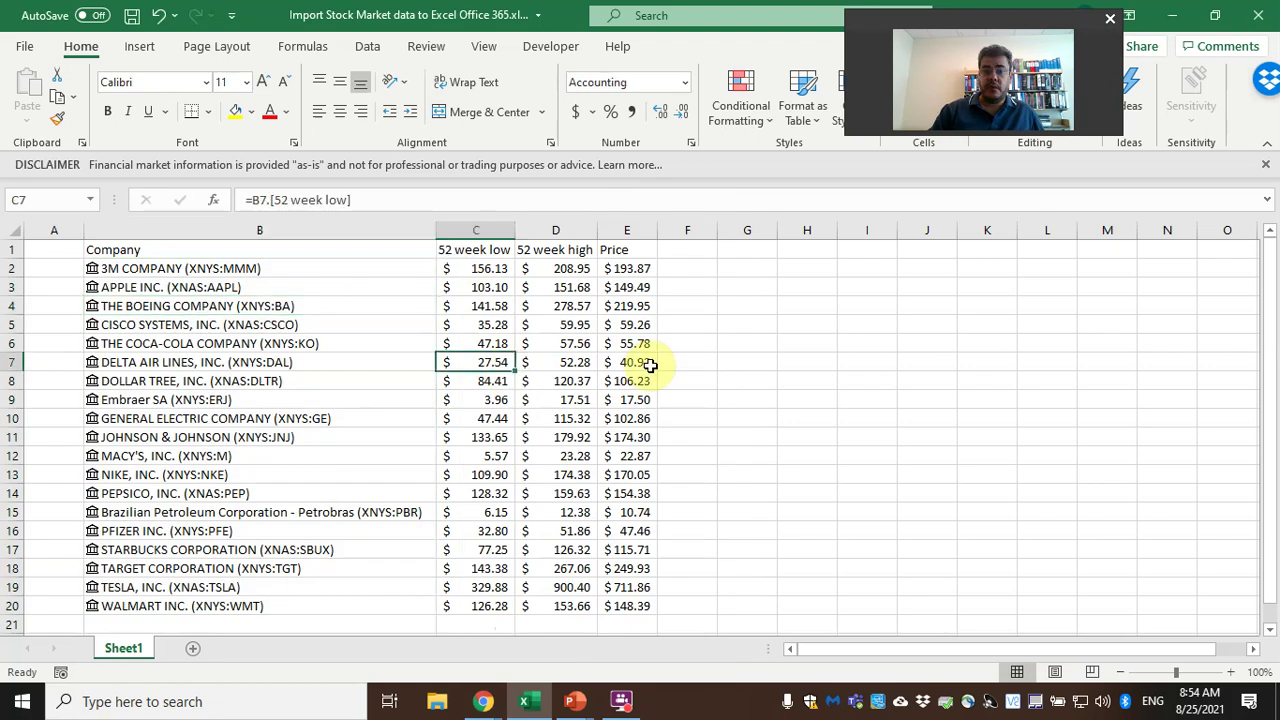
pyautogui.press('Down')
# Check the Delta Air Lines price formula in E7 and examine the available data types
pyautogui.click(638, 360)
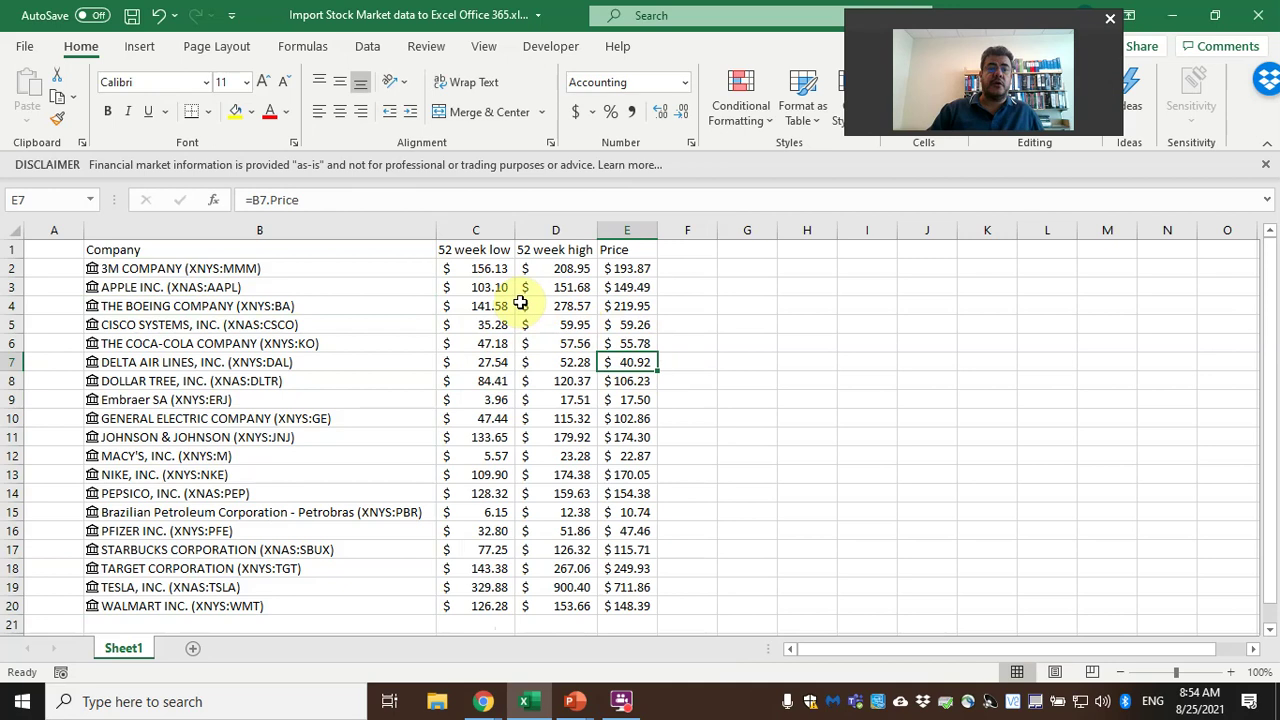
pyautogui.click(367, 46)
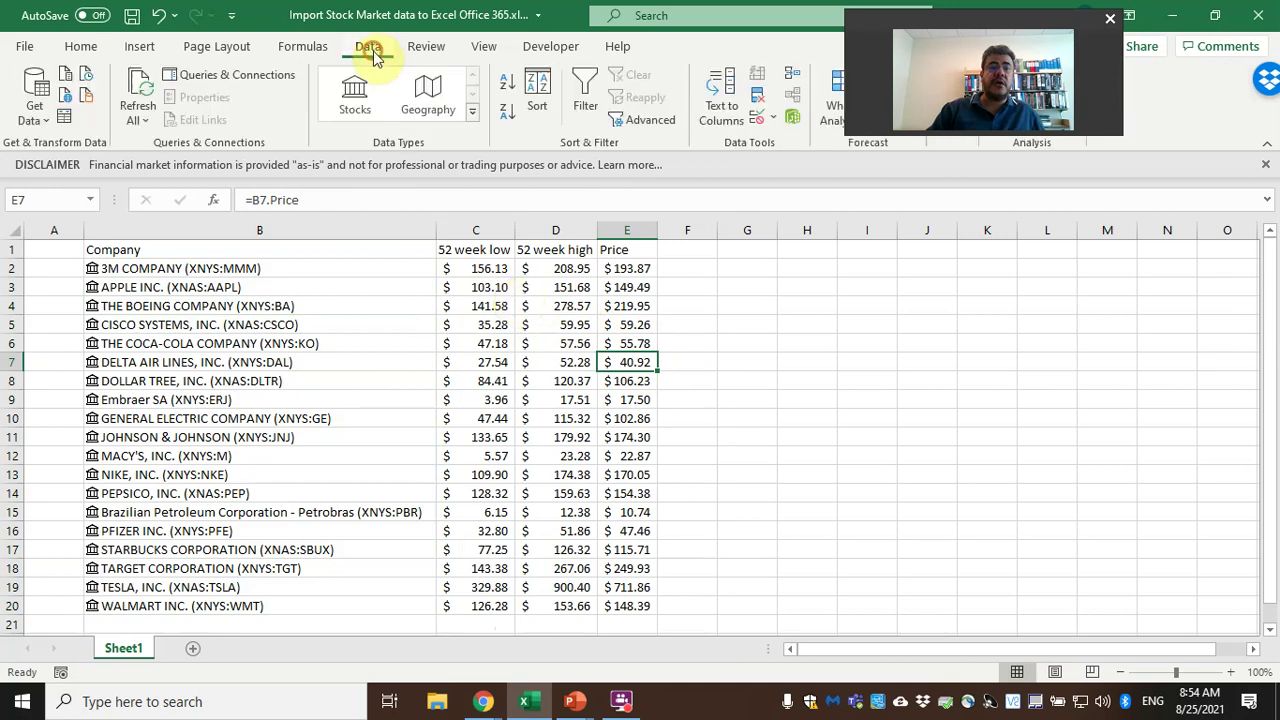
pyautogui.click(474, 117)
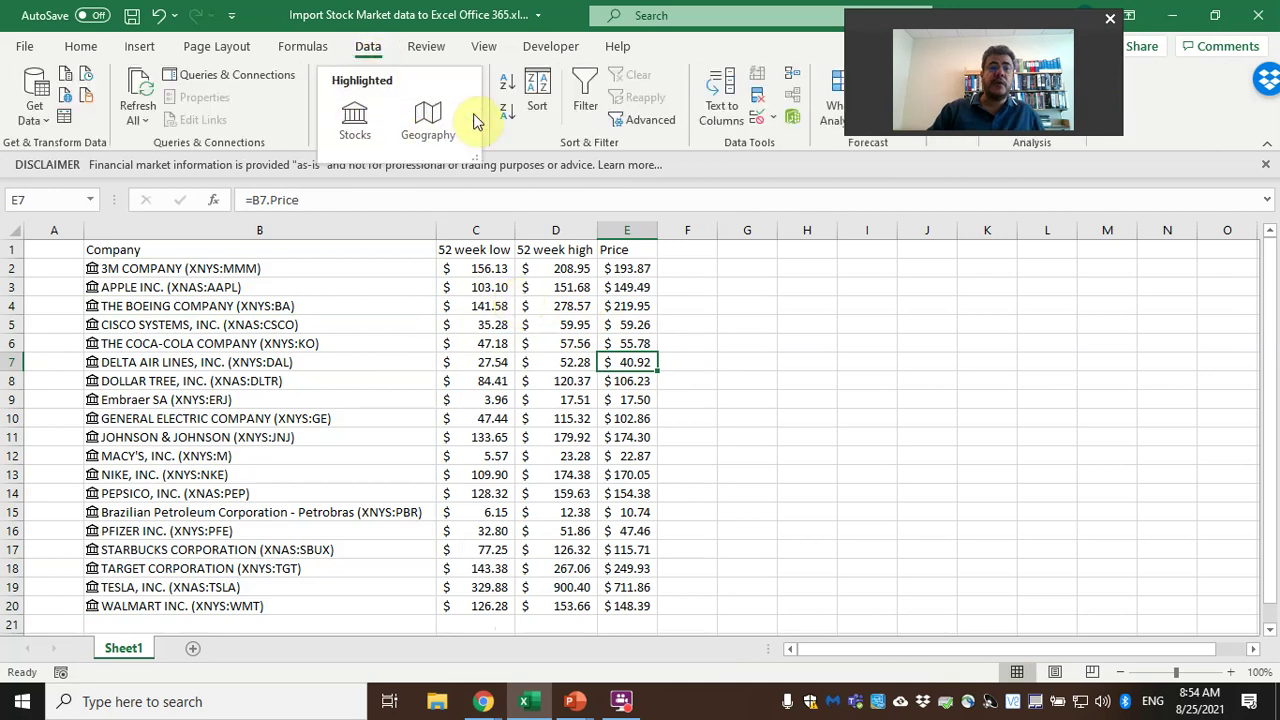
pyautogui.click(720, 352)
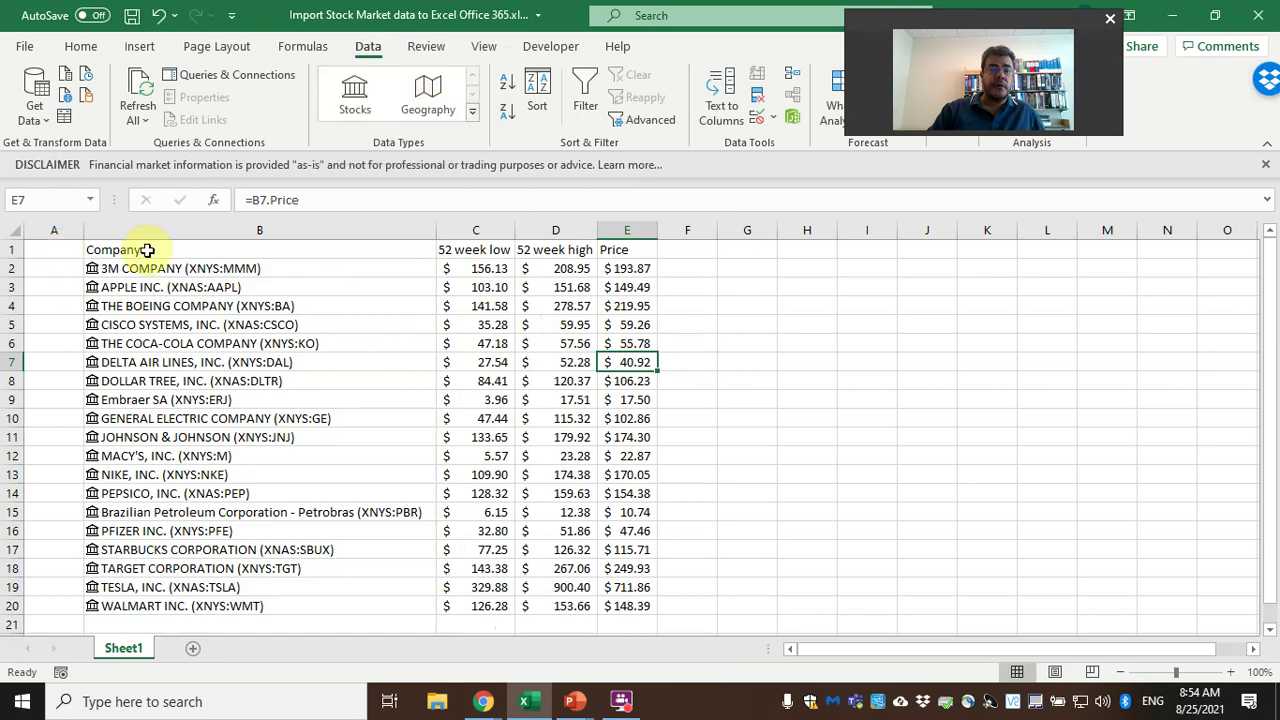
# Enter the header Quantity in cell A1, beside the Company column
pyautogui.hotkey('ctrl', 'Home')
pyautogui.write('Q')
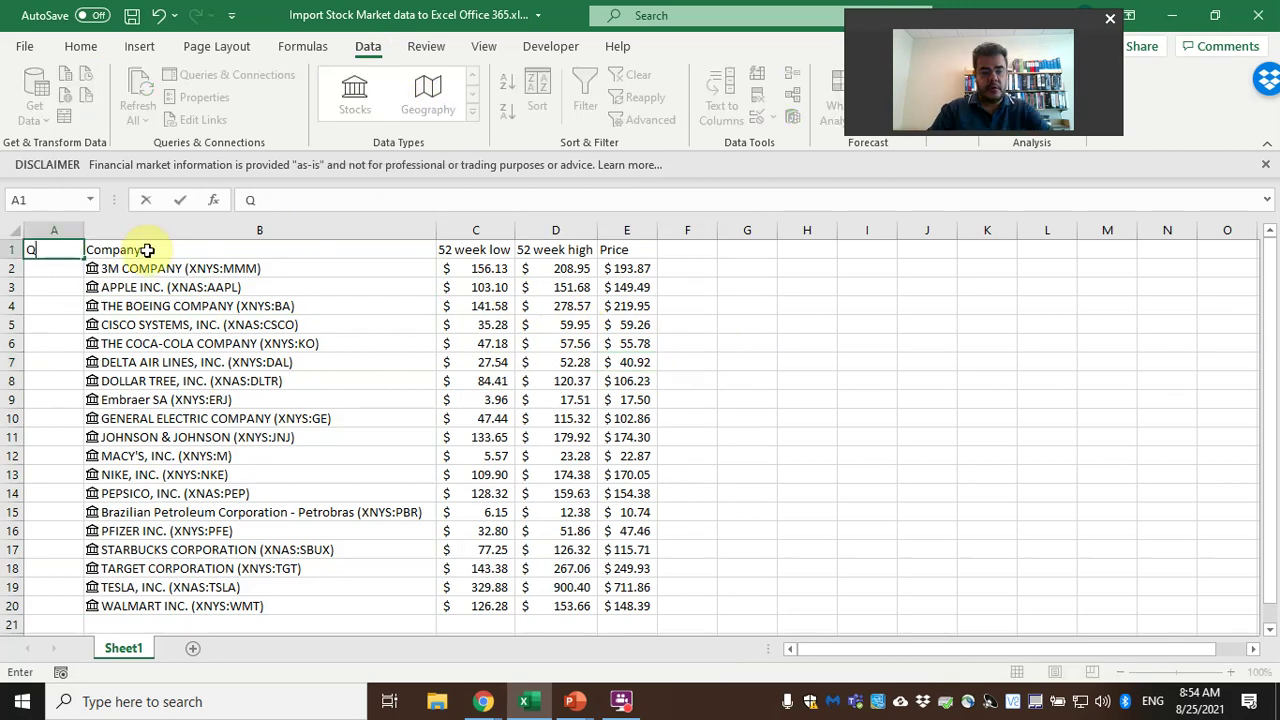
pyautogui.write('uantity')
pyautogui.press('Return')
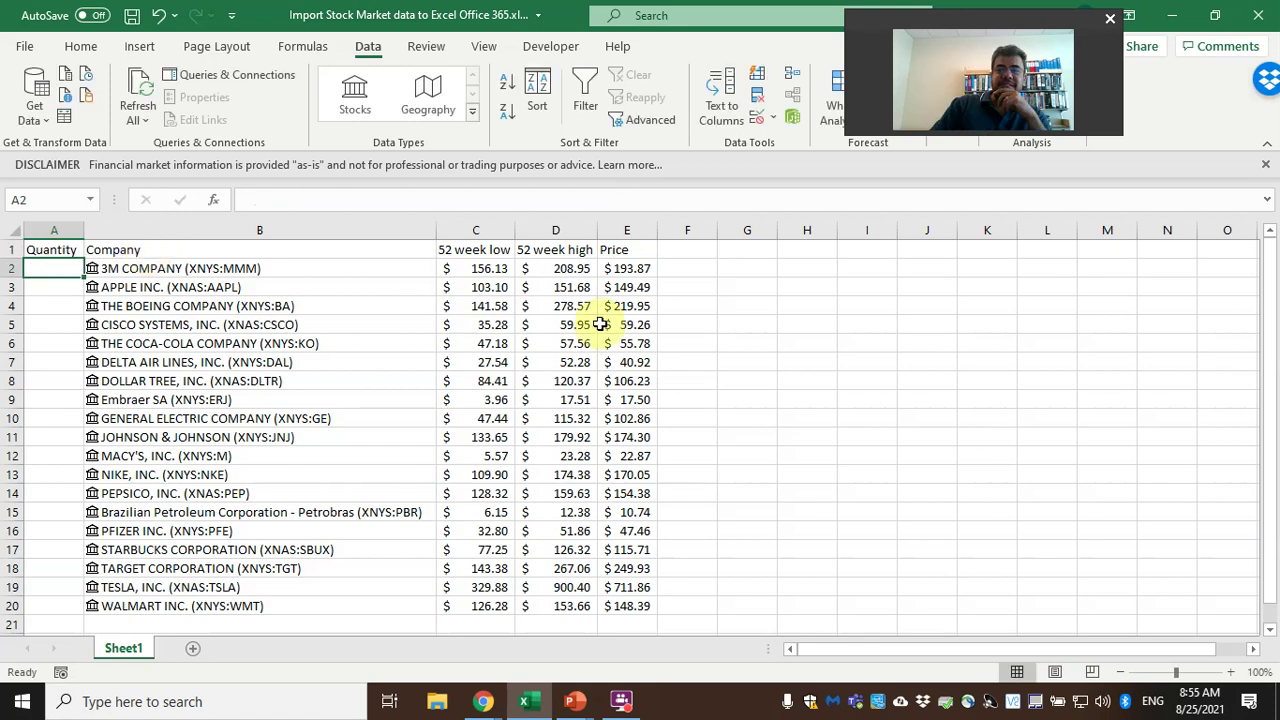
# Enter the quantities 100, 250, 80 and 70 in cells A2 to A5, for 3M through Cisco
pyautogui.write('1')
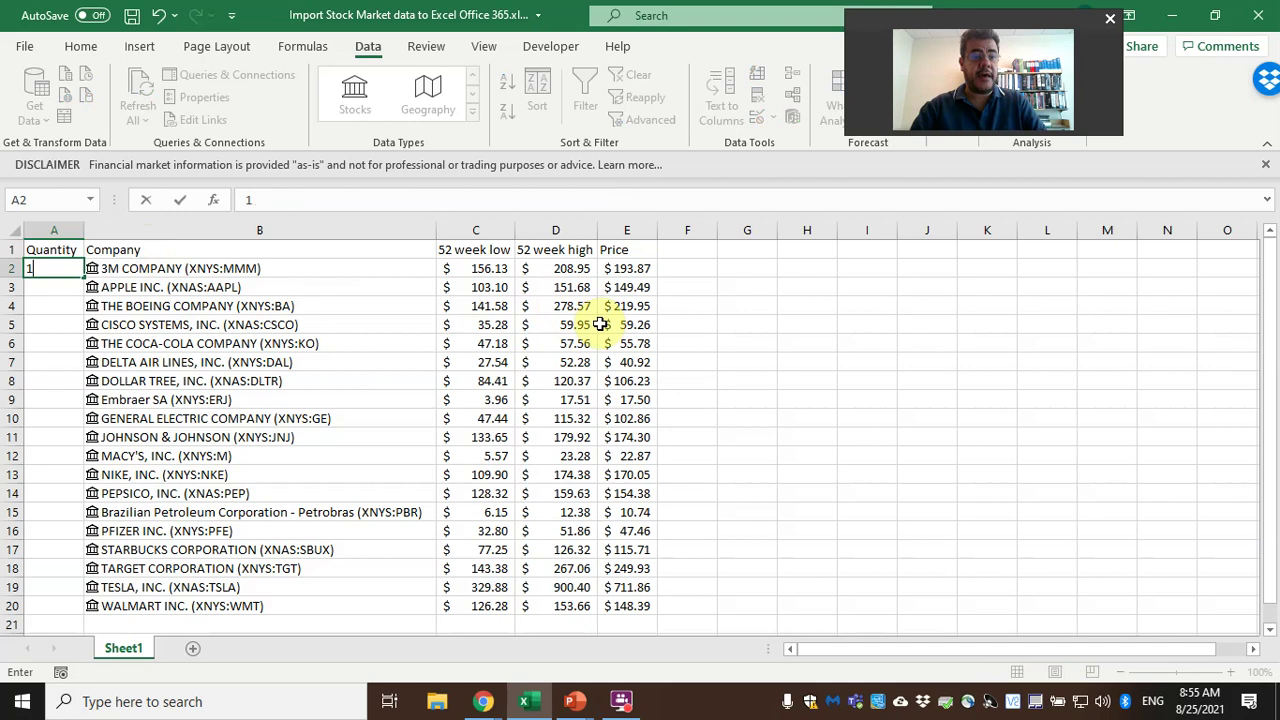
pyautogui.write('004')
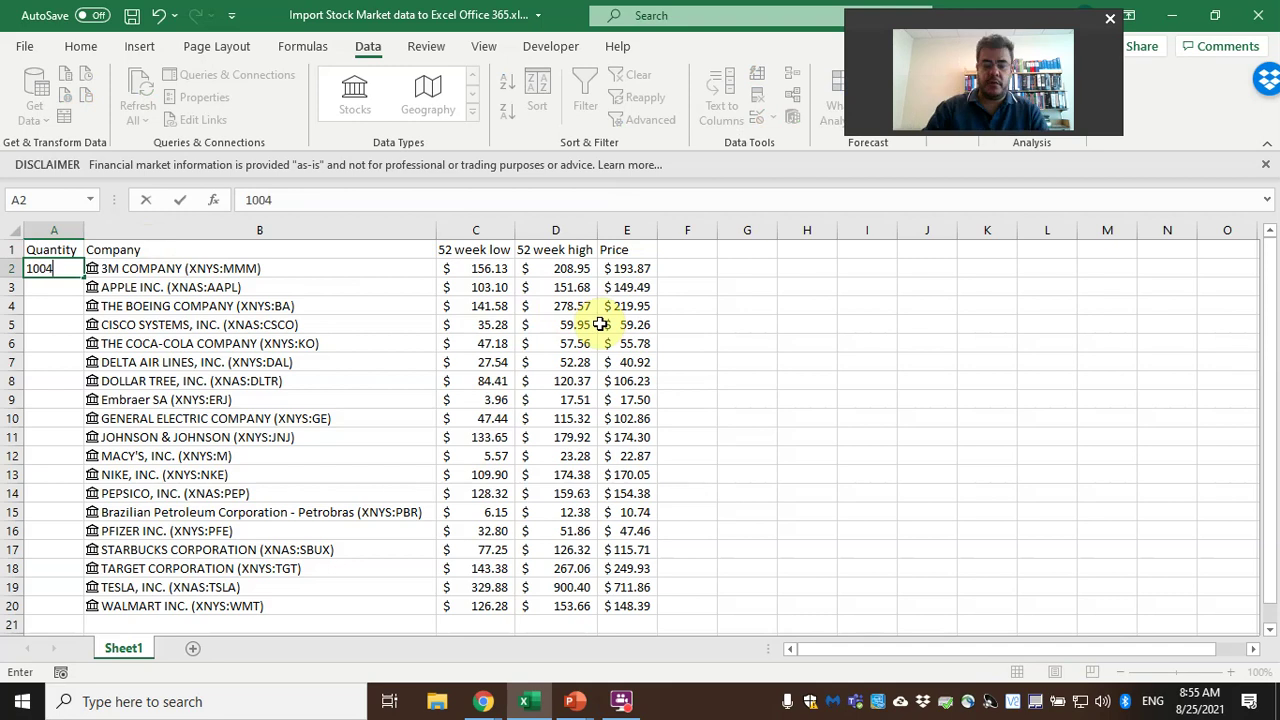
pyautogui.press('BackSpace')
pyautogui.press('Return')
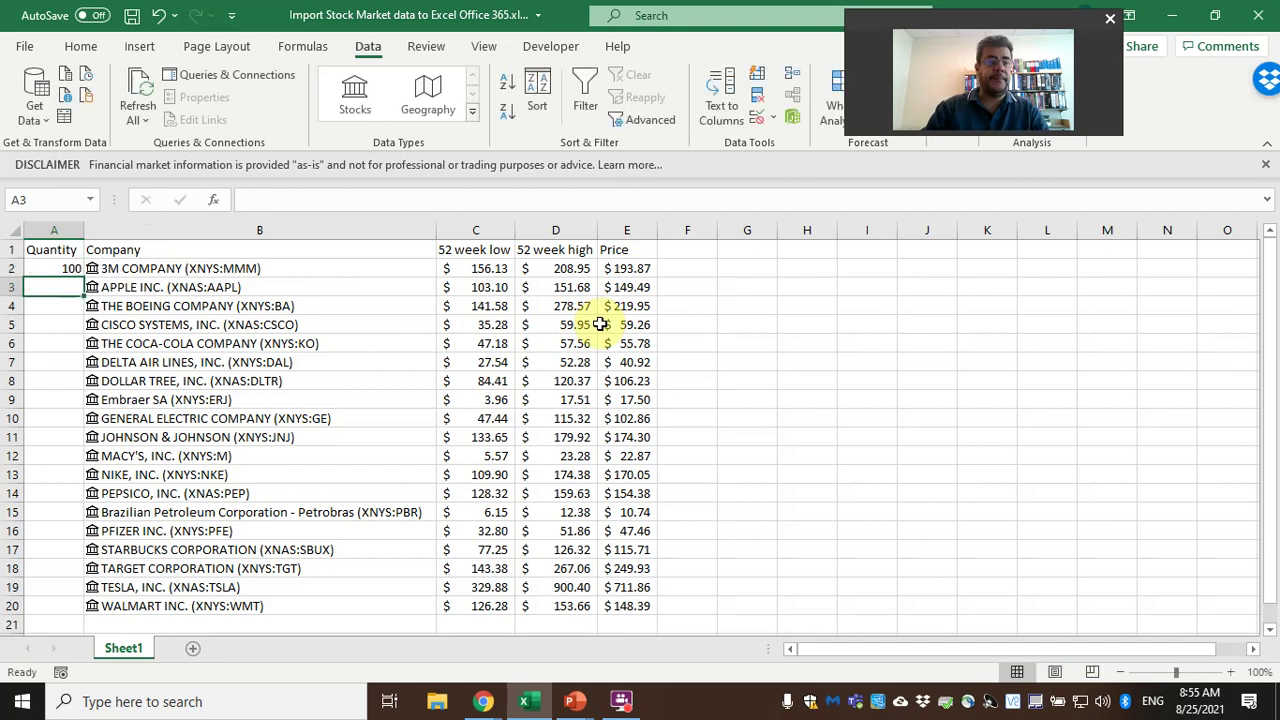
pyautogui.write('250')
pyautogui.press('Return')
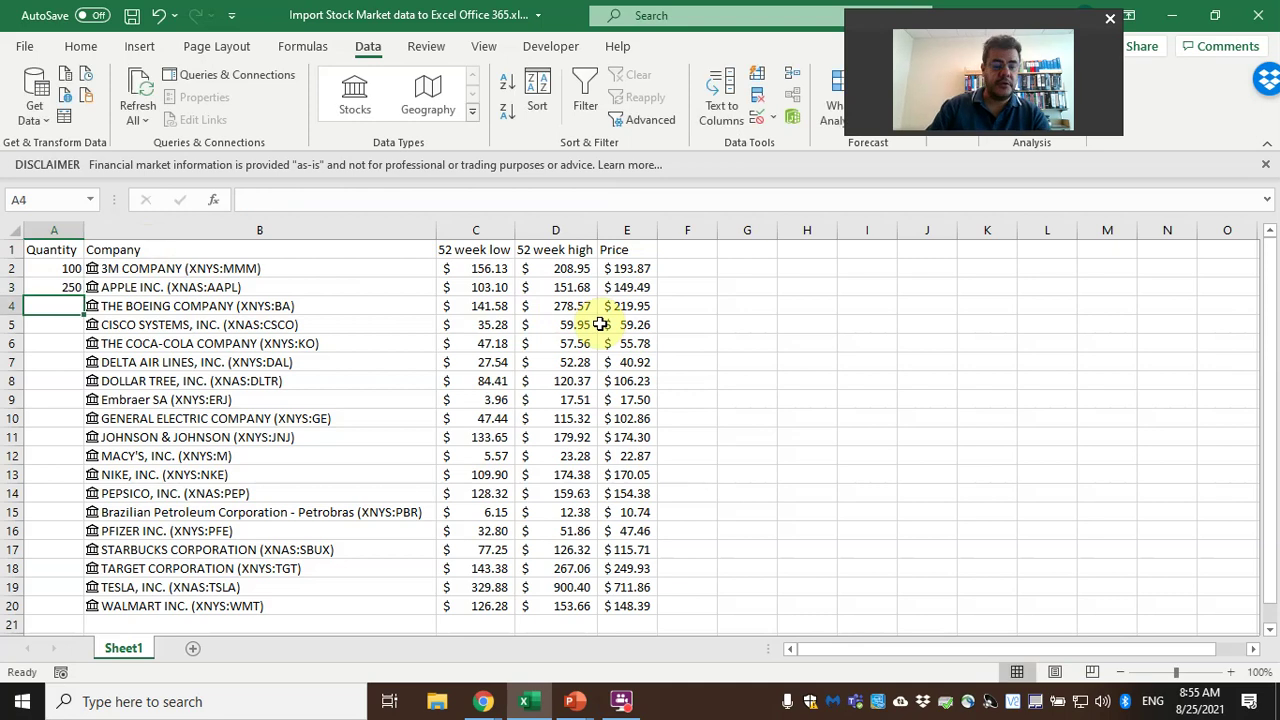
pyautogui.write('80')
pyautogui.press('Return')
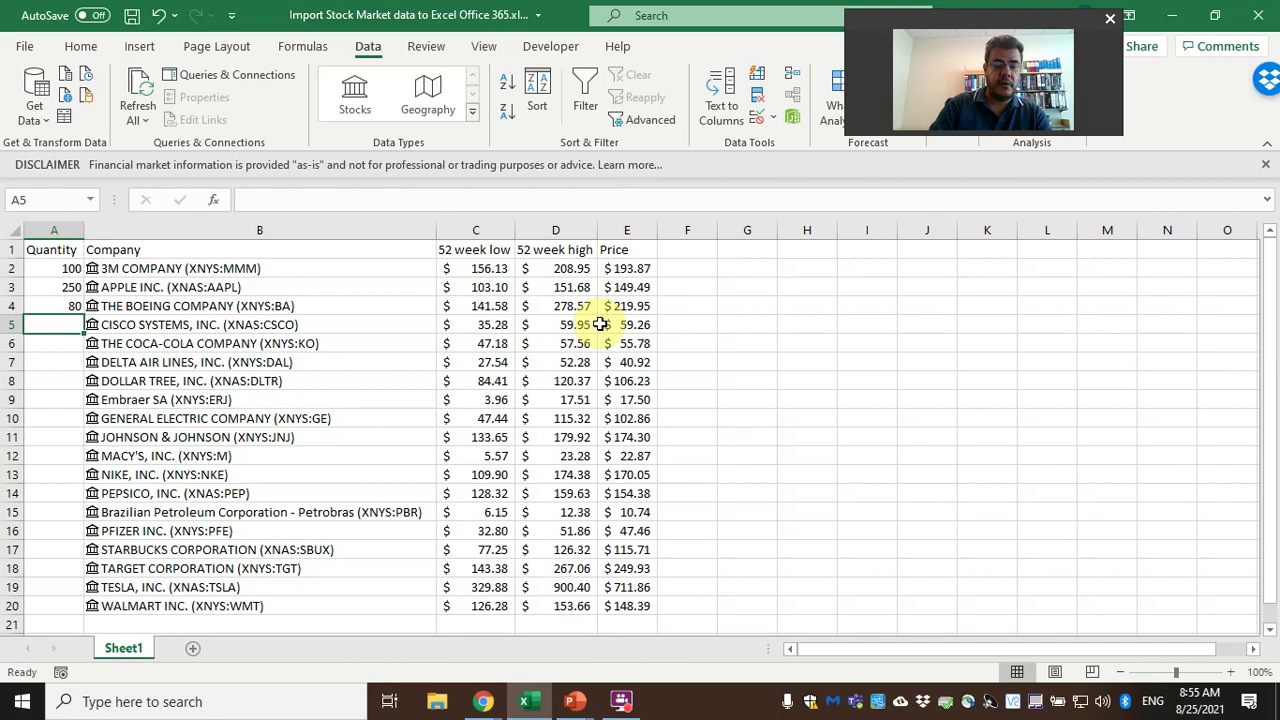
pyautogui.write('70')
pyautogui.press('Return')
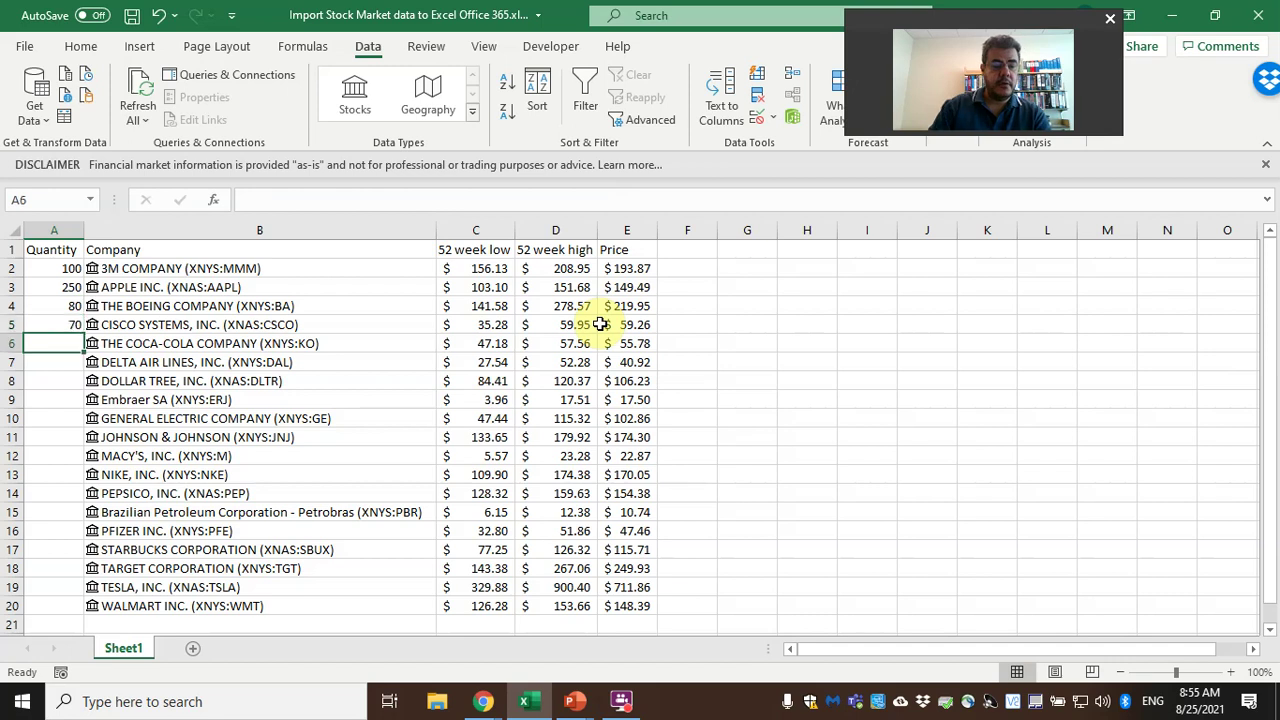
# Enter the quantities 200, 399, 480, 500 and 600 in cells A6 to A10, for Coca-Cola through General Electric
pyautogui.write('20')
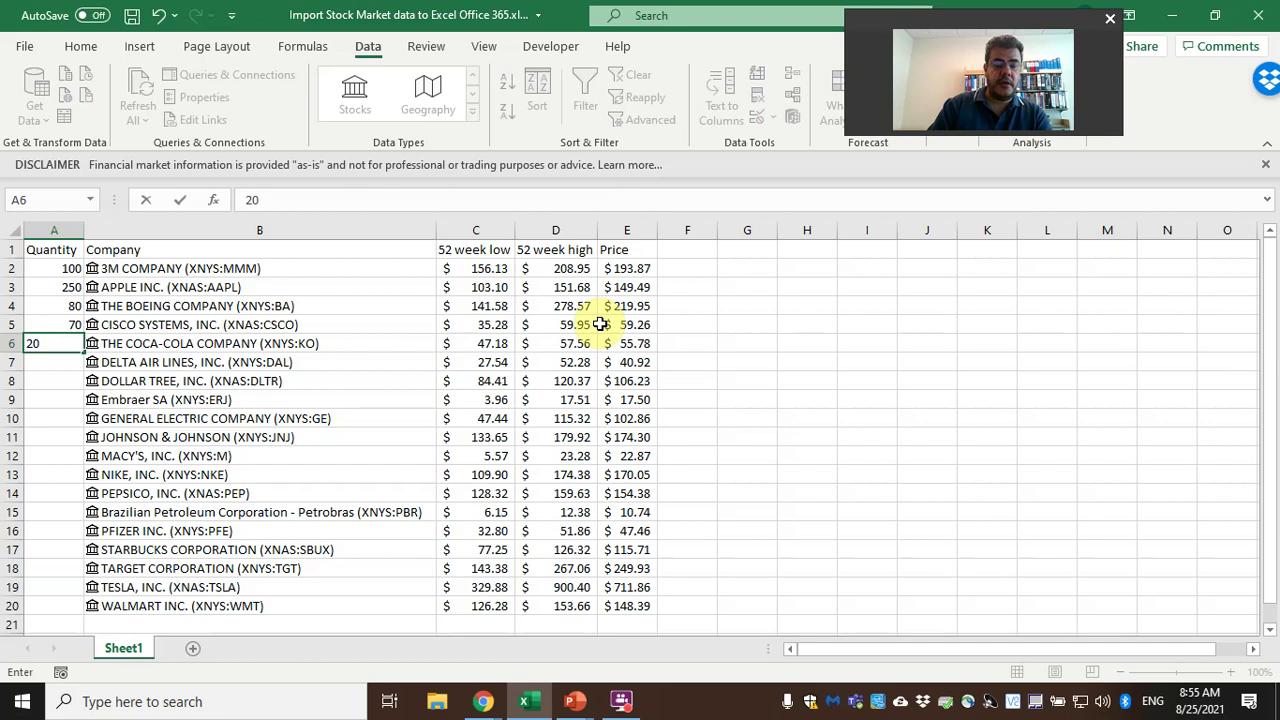
pyautogui.write('0')
pyautogui.press('Return')
pyautogui.write('399')
pyautogui.press('Return')
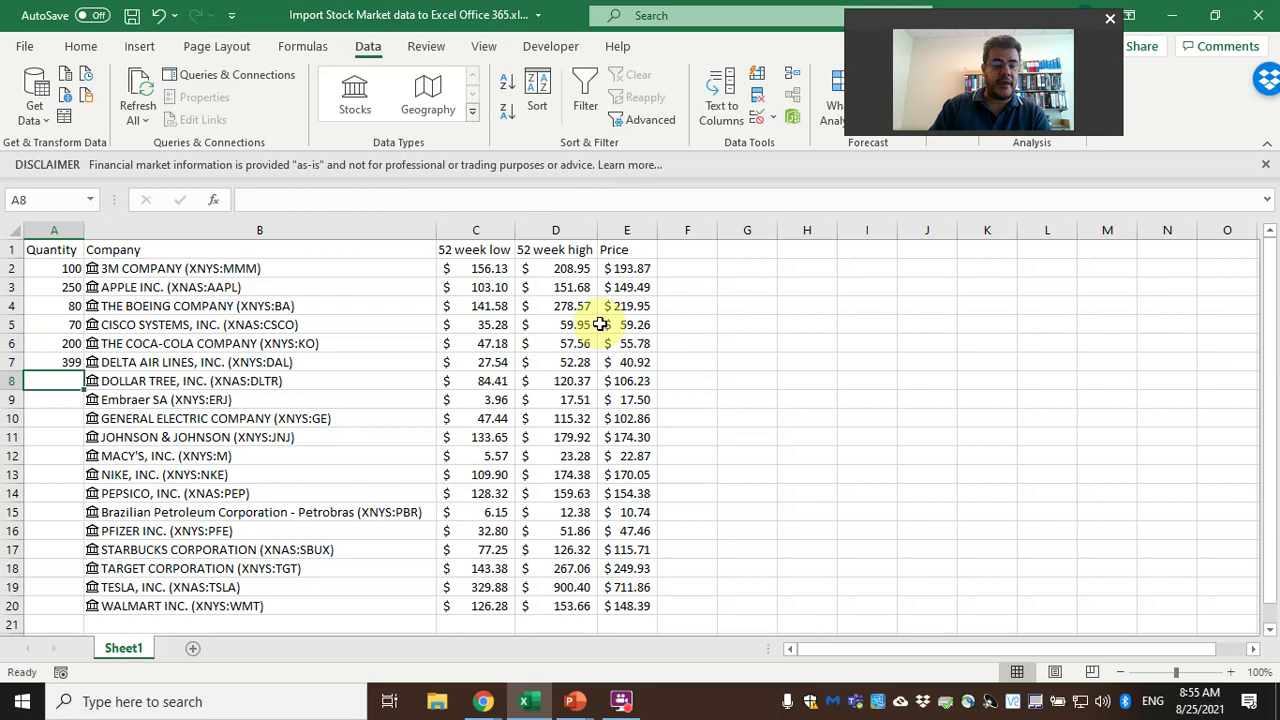
pyautogui.write('480')
pyautogui.press('Return')
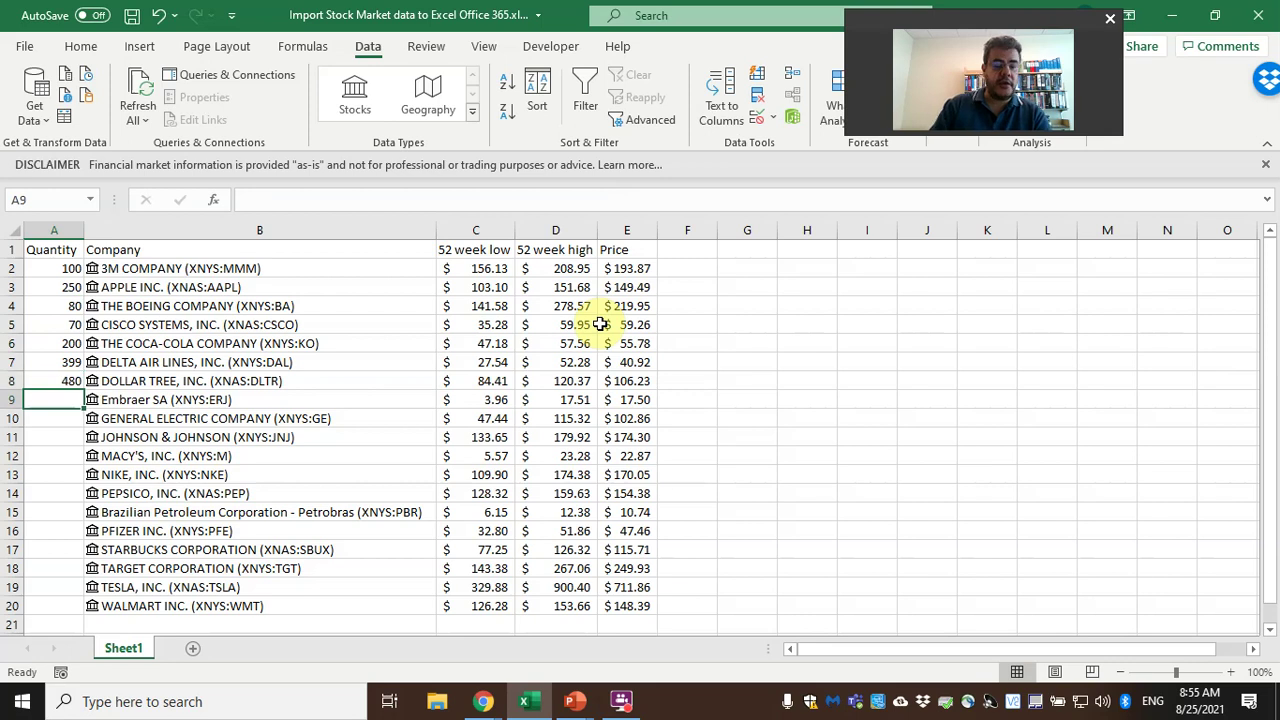
pyautogui.write('500')
pyautogui.press('Return')
pyautogui.write('600')
pyautogui.press('Return')
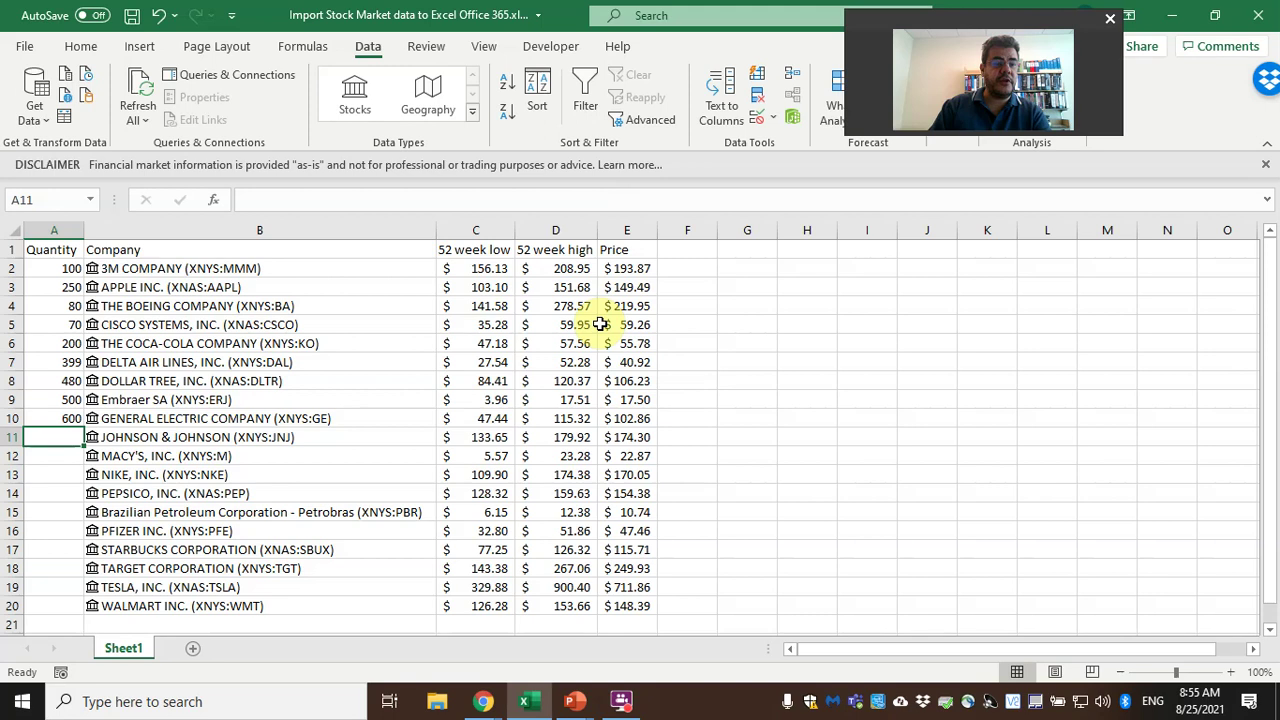
# Enter the quantities 250, 190, 900, 450 and 500 in cells A11 to A15, for Johnson & Johnson through Petrobras
pyautogui.write('250')
pyautogui.press('Return')
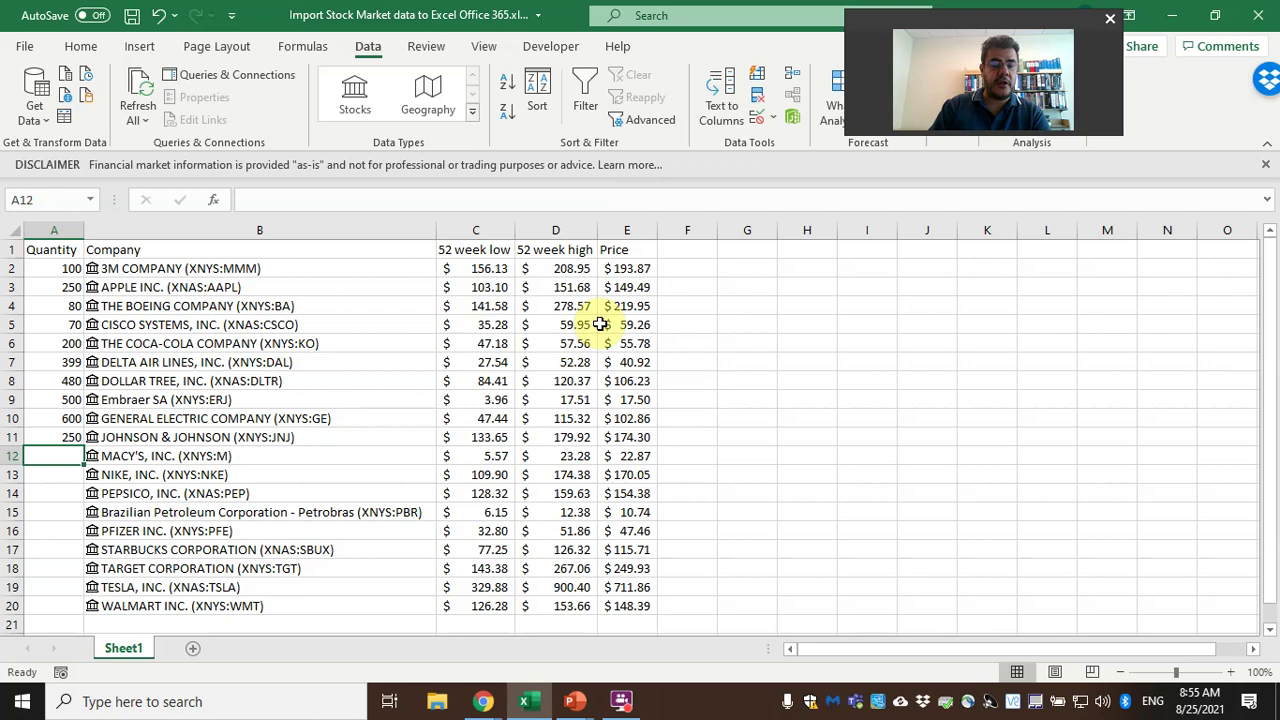
pyautogui.write('190')
pyautogui.press('Return')
pyautogui.write('900')
pyautogui.press('Return')
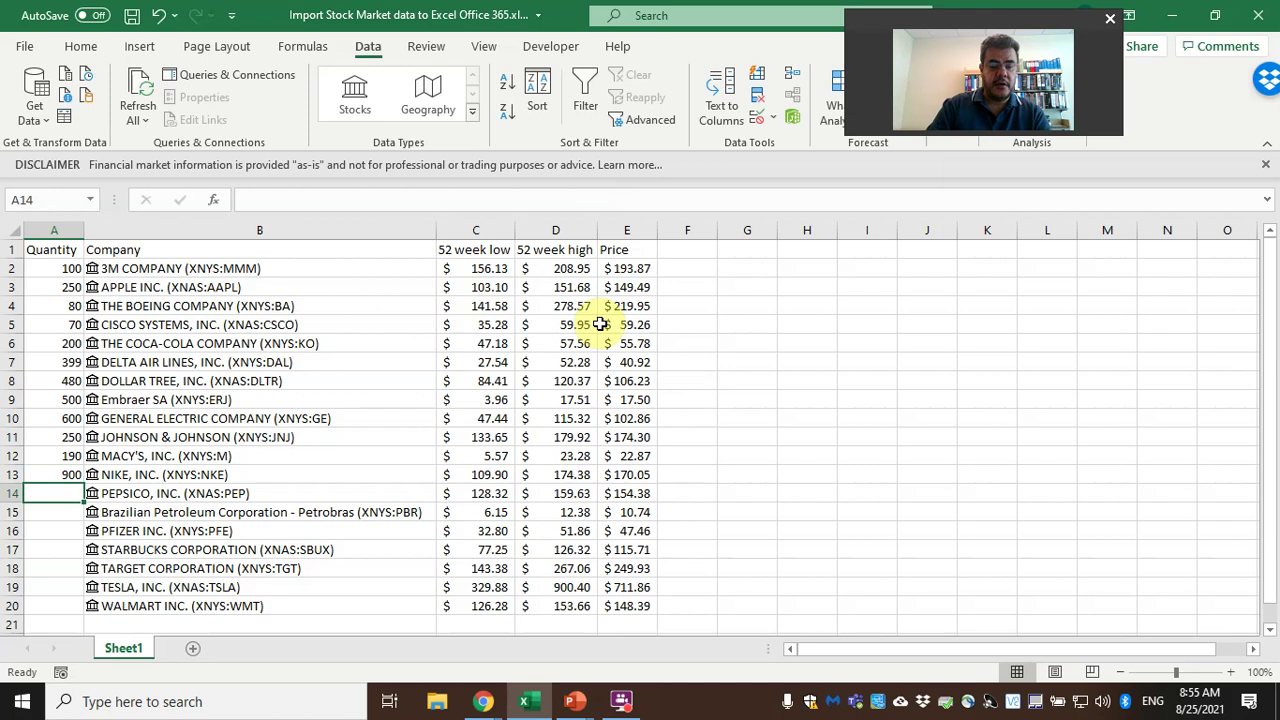
pyautogui.write('450')
pyautogui.press('Return')
pyautogui.write('500')
pyautogui.press('Return')
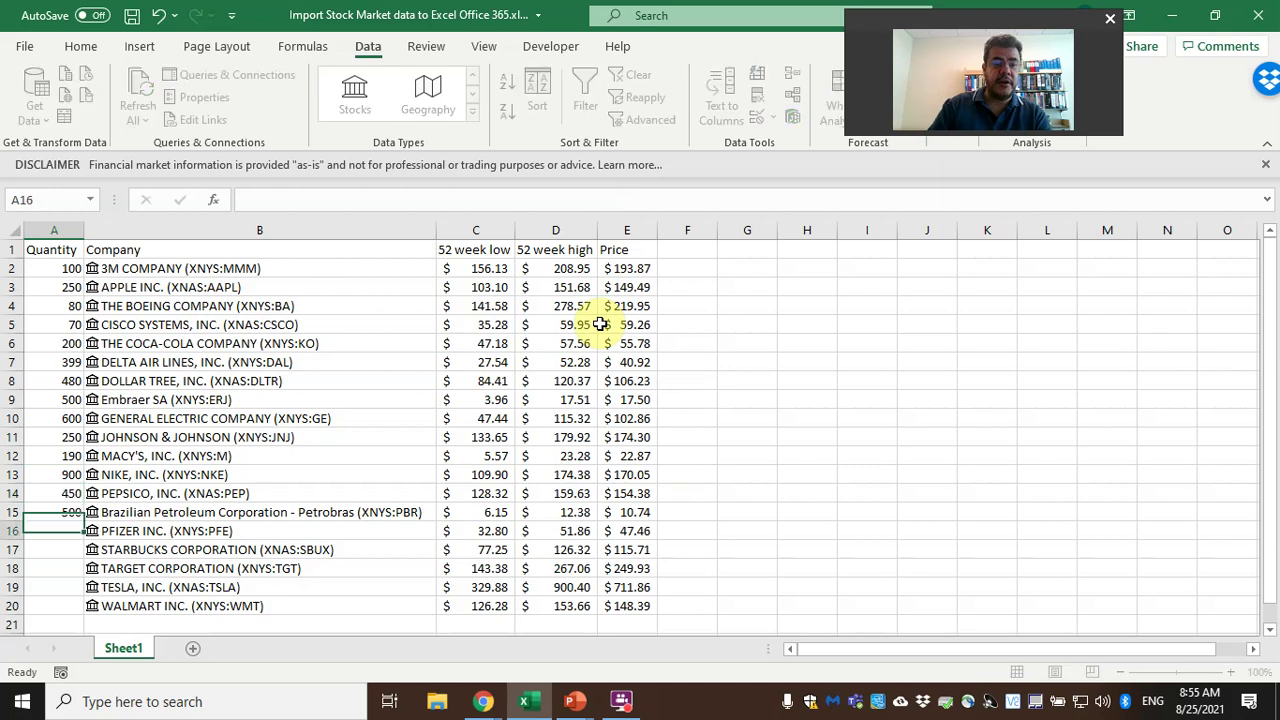
# Enter the quantities 600, 800, 200, 100 and 500 in cells A16 to A20, for Pfizer through Walmart
pyautogui.write('600')
pyautogui.press('Return')
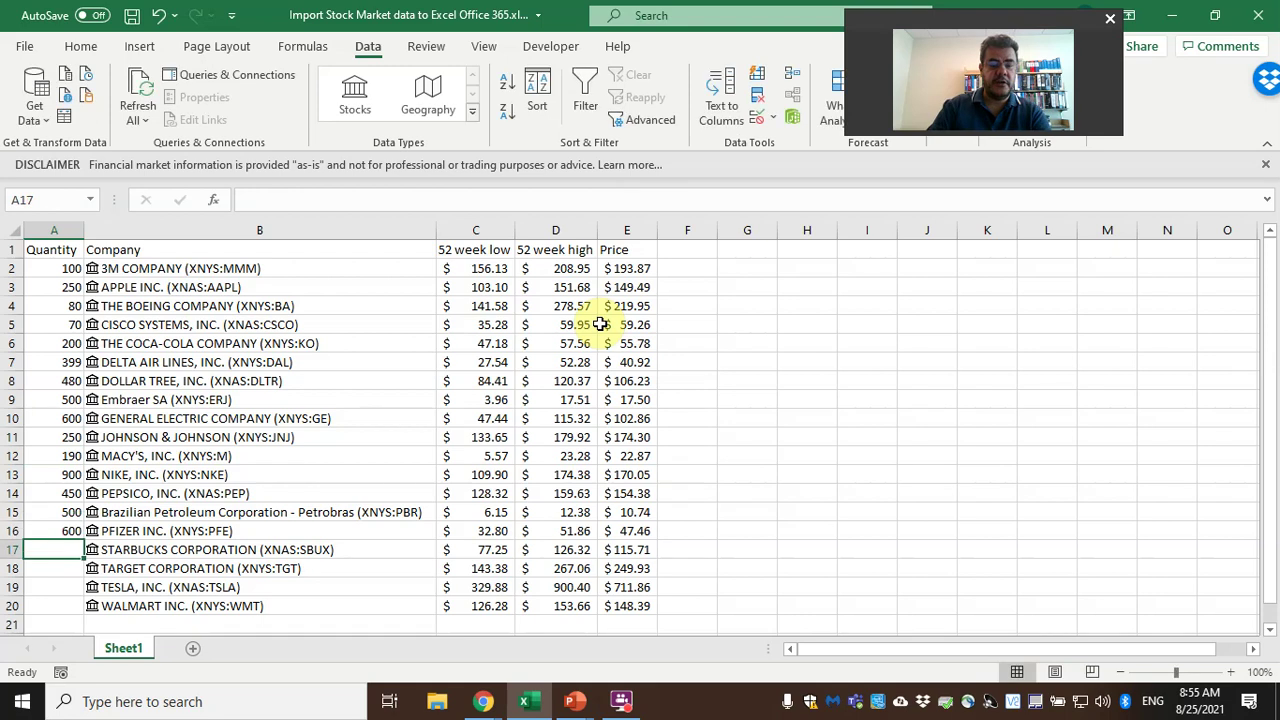
pyautogui.write('800')
pyautogui.press('Return')
pyautogui.write('2')
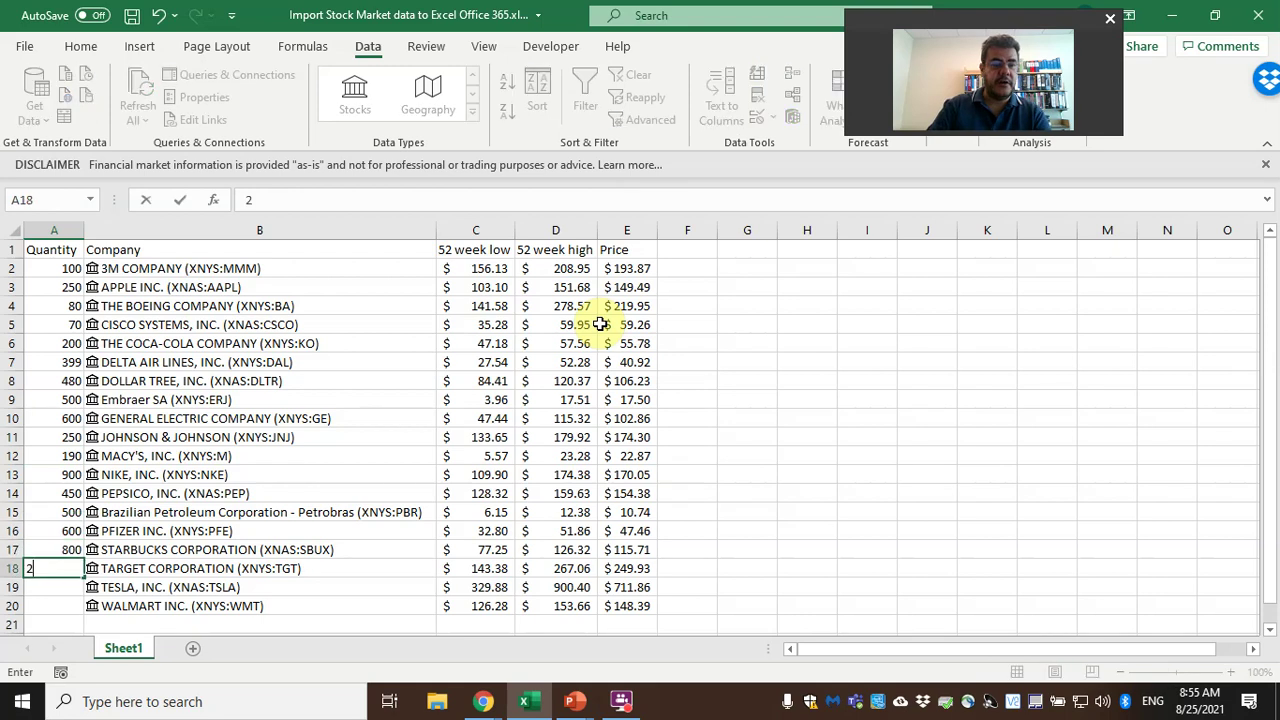
pyautogui.write('00')
pyautogui.press('Return')
pyautogui.write('100')
pyautogui.press('Return')
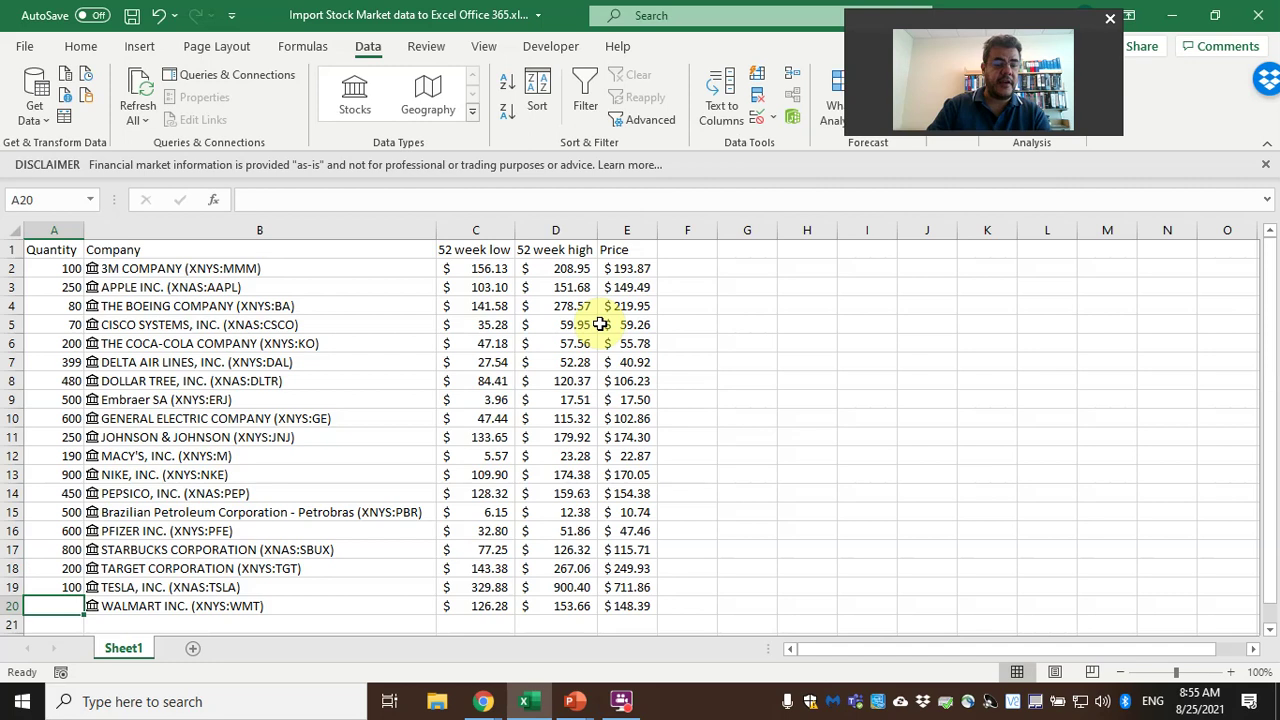
pyautogui.write('500')
pyautogui.press('Return')
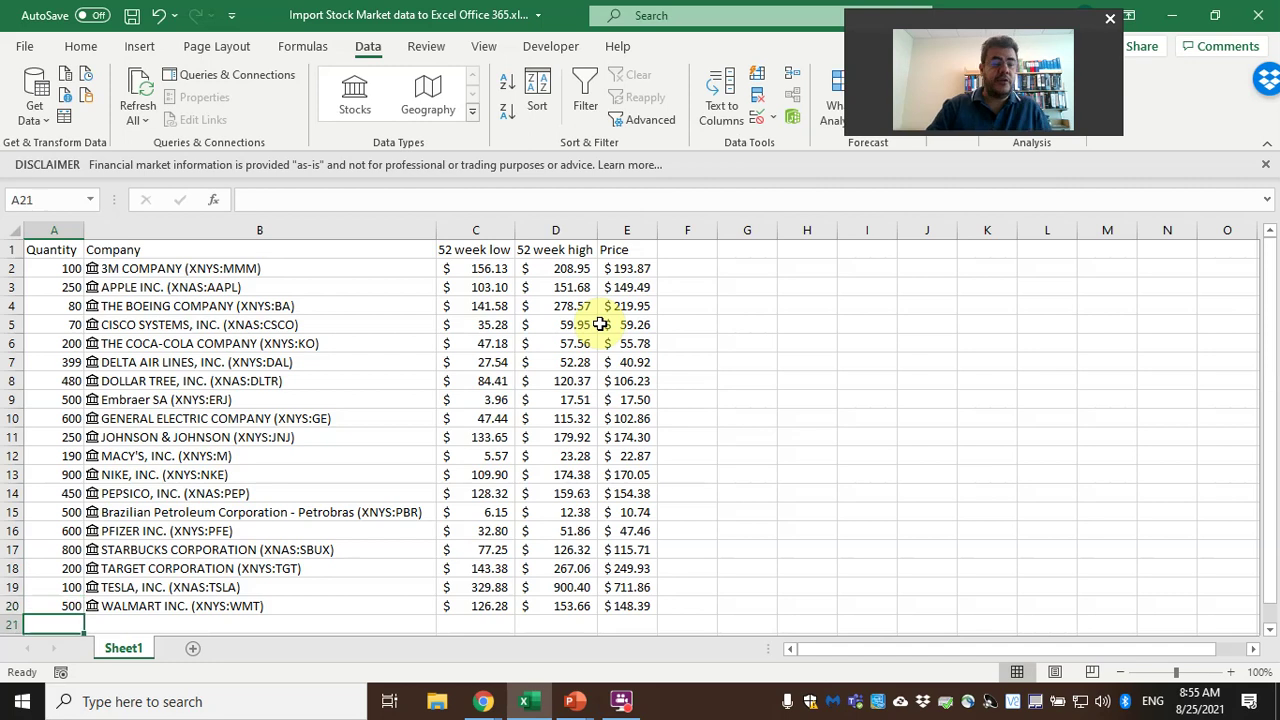
# Enter the header Total in cell F1, beside the Price column
pyautogui.click(705, 251)
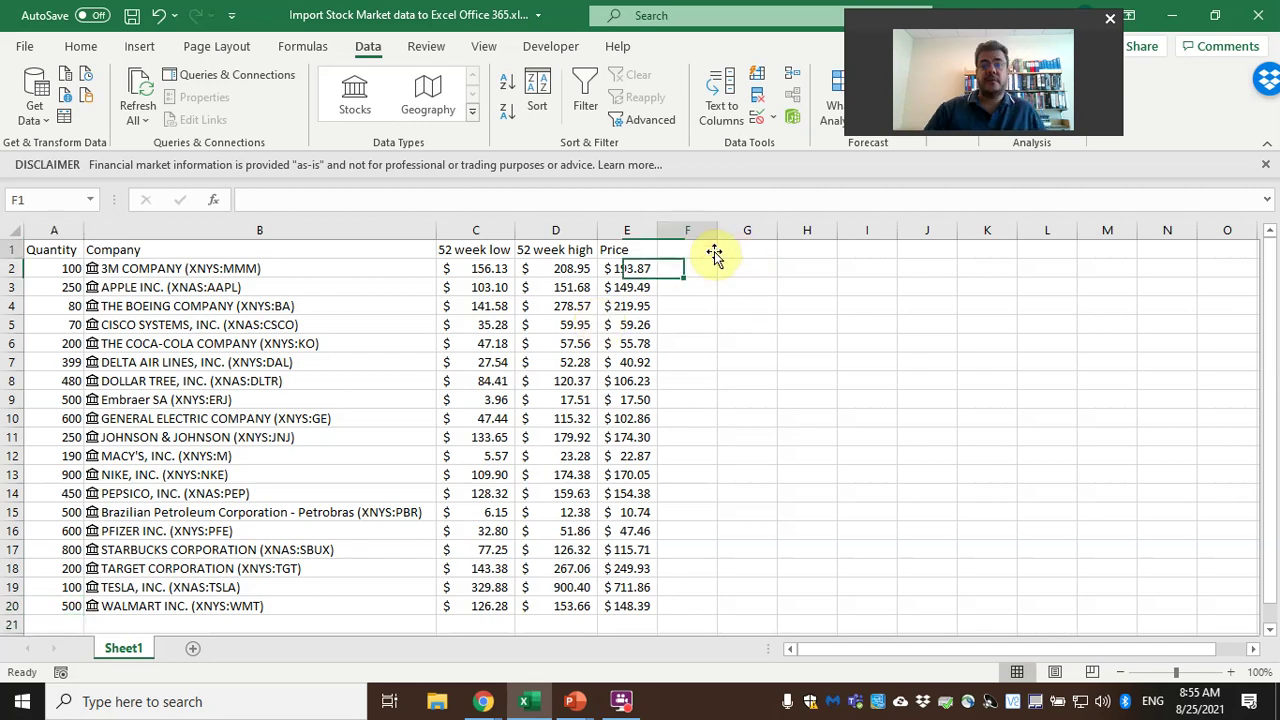
pyautogui.write('Total')
pyautogui.press('Return')
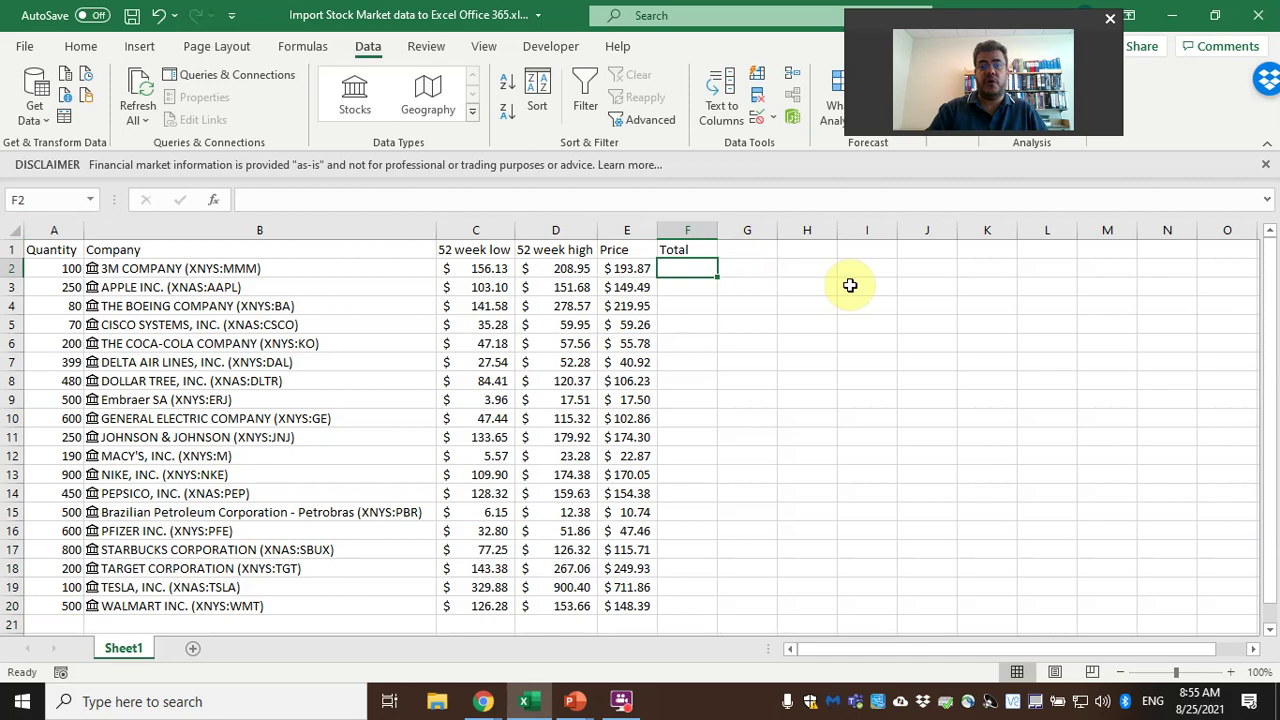
# Multiply quantity by price in F2 with the formula =A2*E2 and fill it down to F20
pyautogui.write('=')
pyautogui.press('Left')
pyautogui.press('Left')
pyautogui.press('Left')
pyautogui.press('Left')
pyautogui.press('Left')
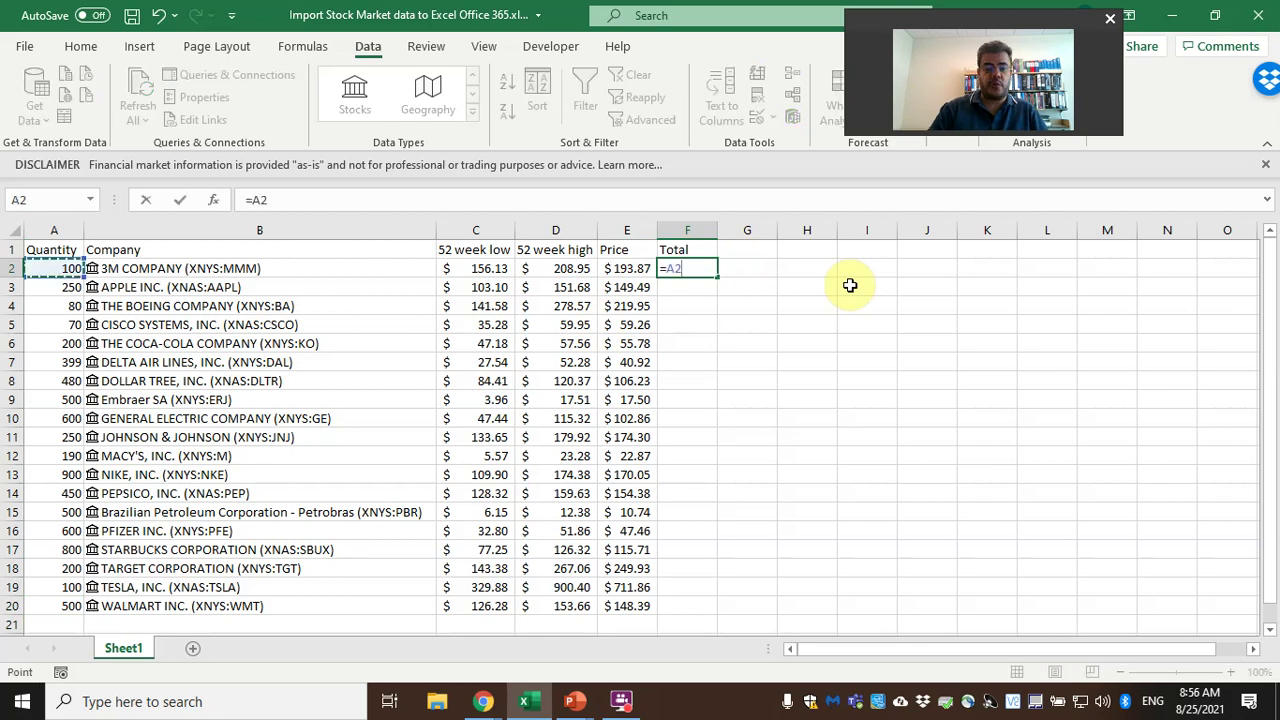
pyautogui.write('*')
pyautogui.press('Left')
pyautogui.press('Return')
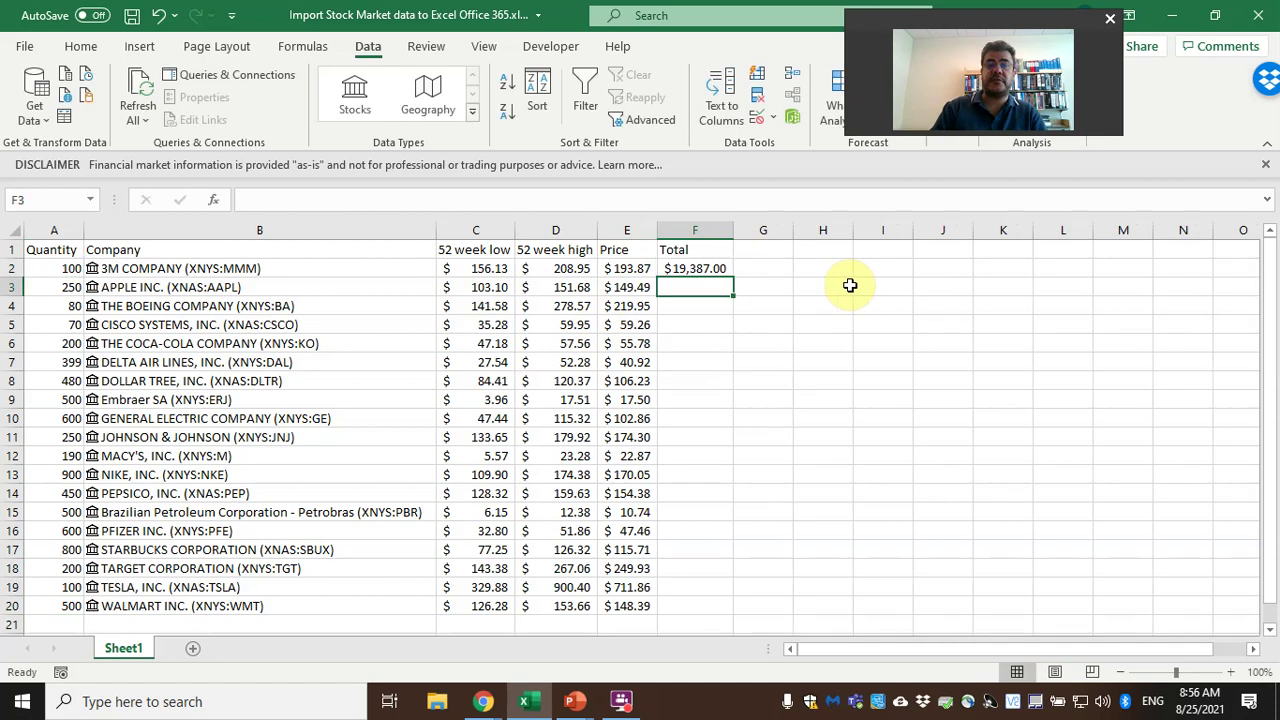
pyautogui.hotkey('ctrl', 'd')
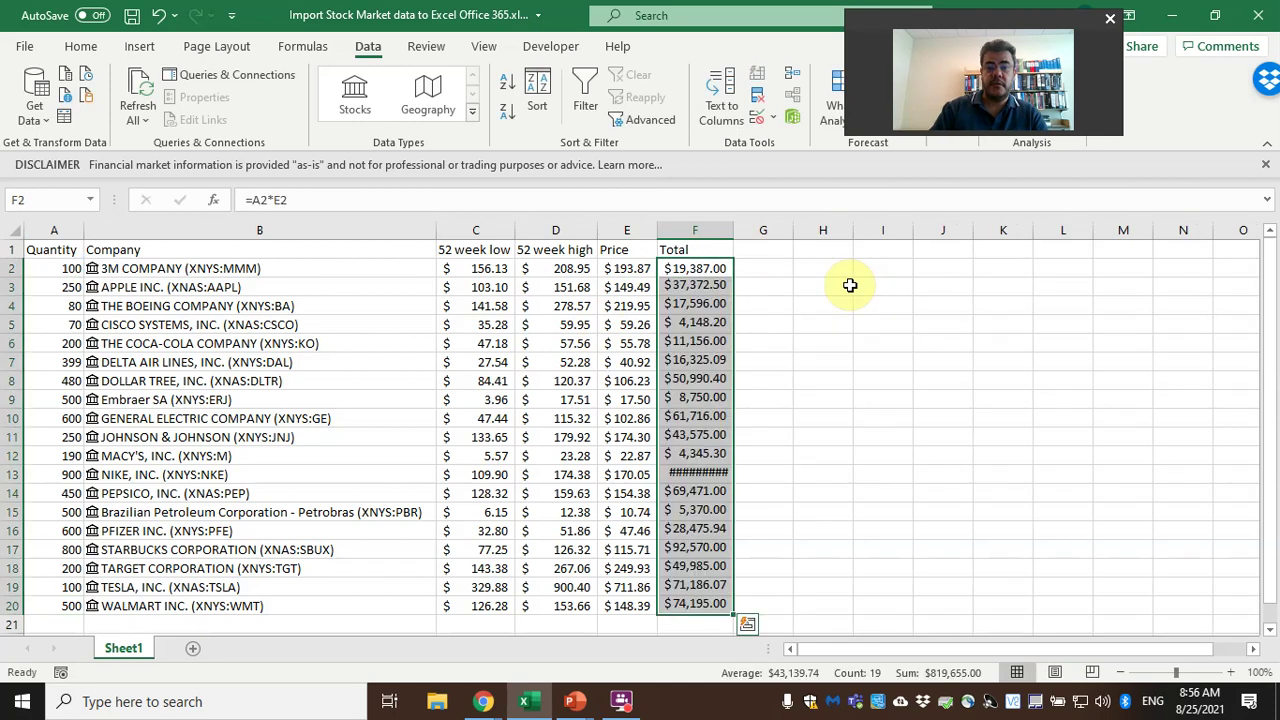
# Fit column F to its amounts, and add a TOTAL label in E21 with the sum of column F in F21
pyautogui.doubleClick(735, 230)
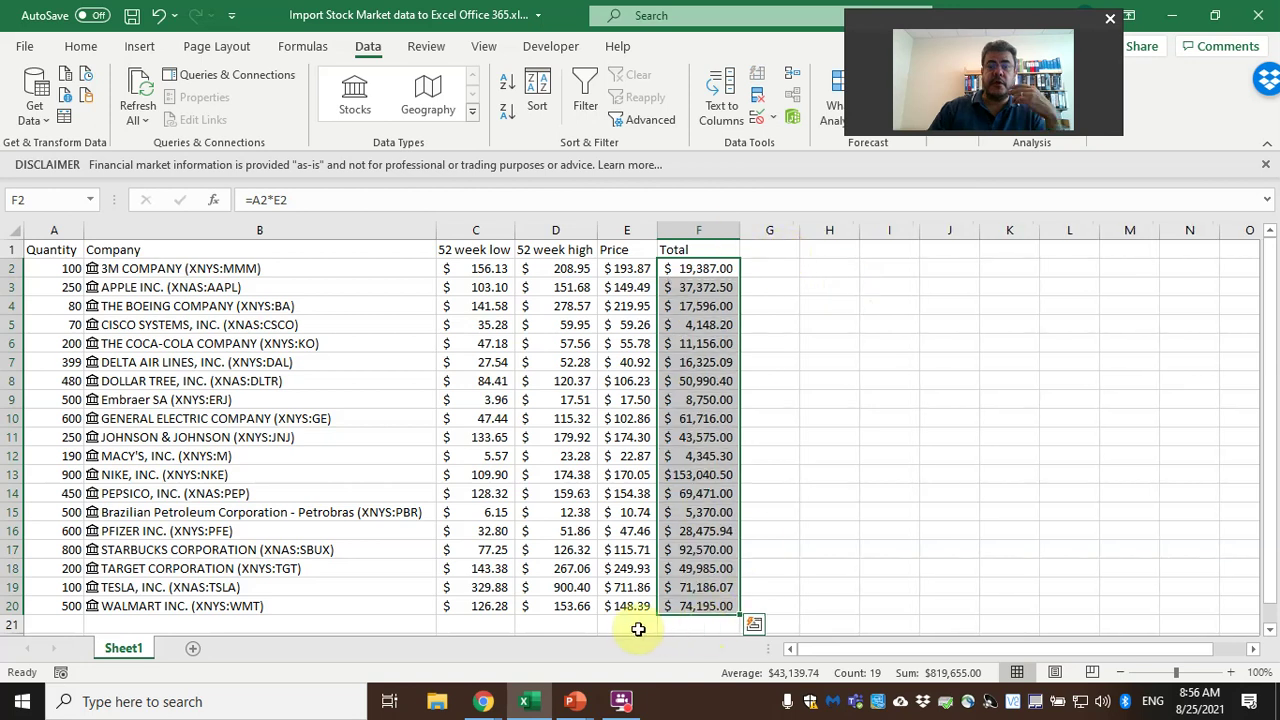
pyautogui.click(639, 625)
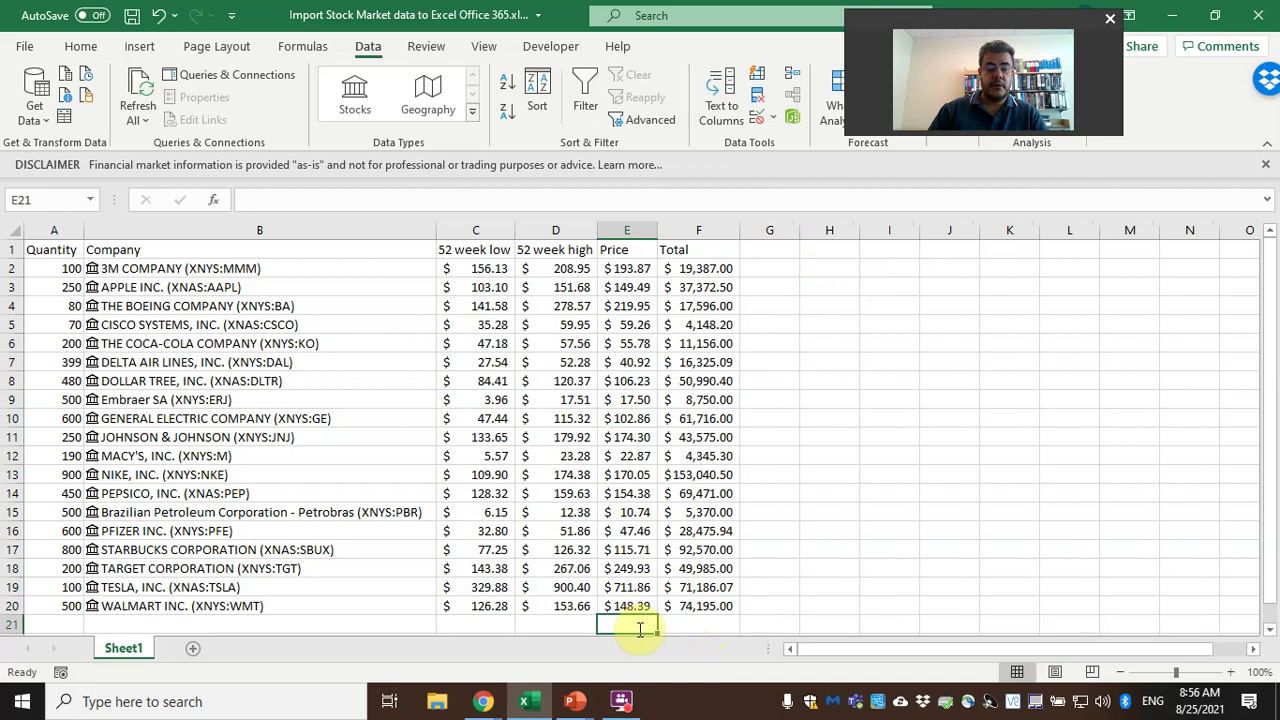
pyautogui.write('TOTAL')
pyautogui.press('Tab')
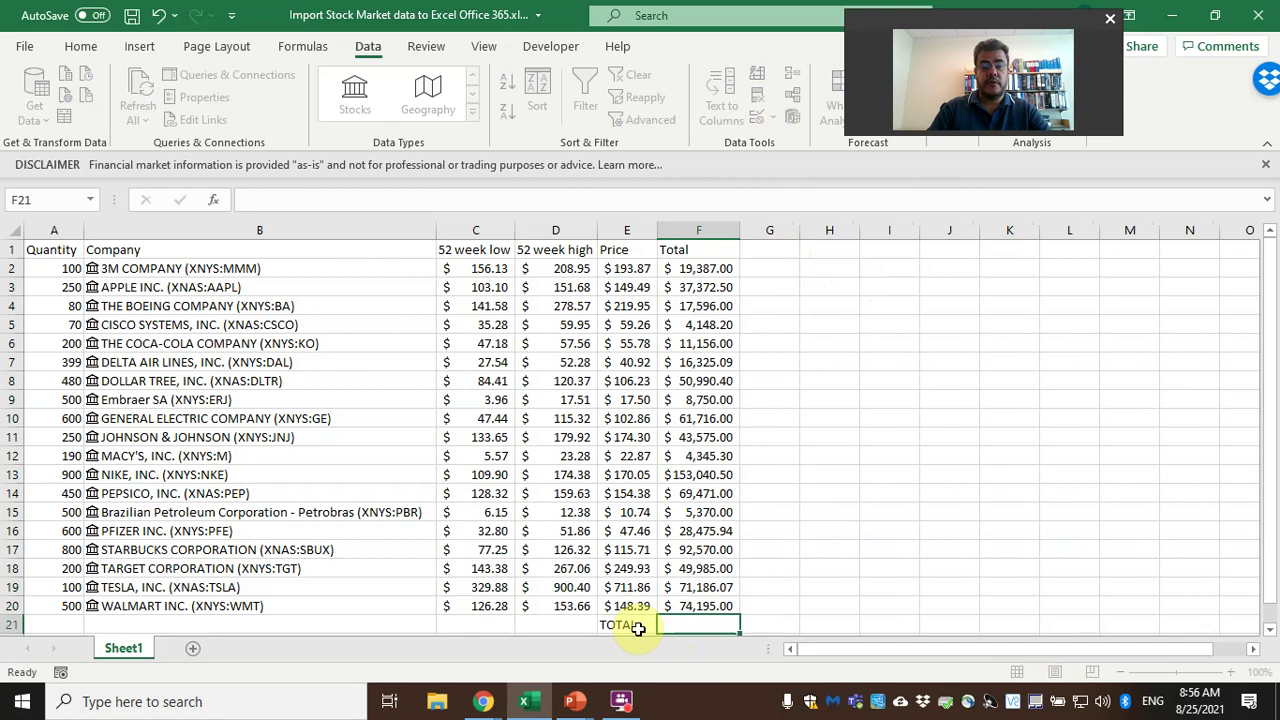
pyautogui.press('Return')
pyautogui.click(638, 628)
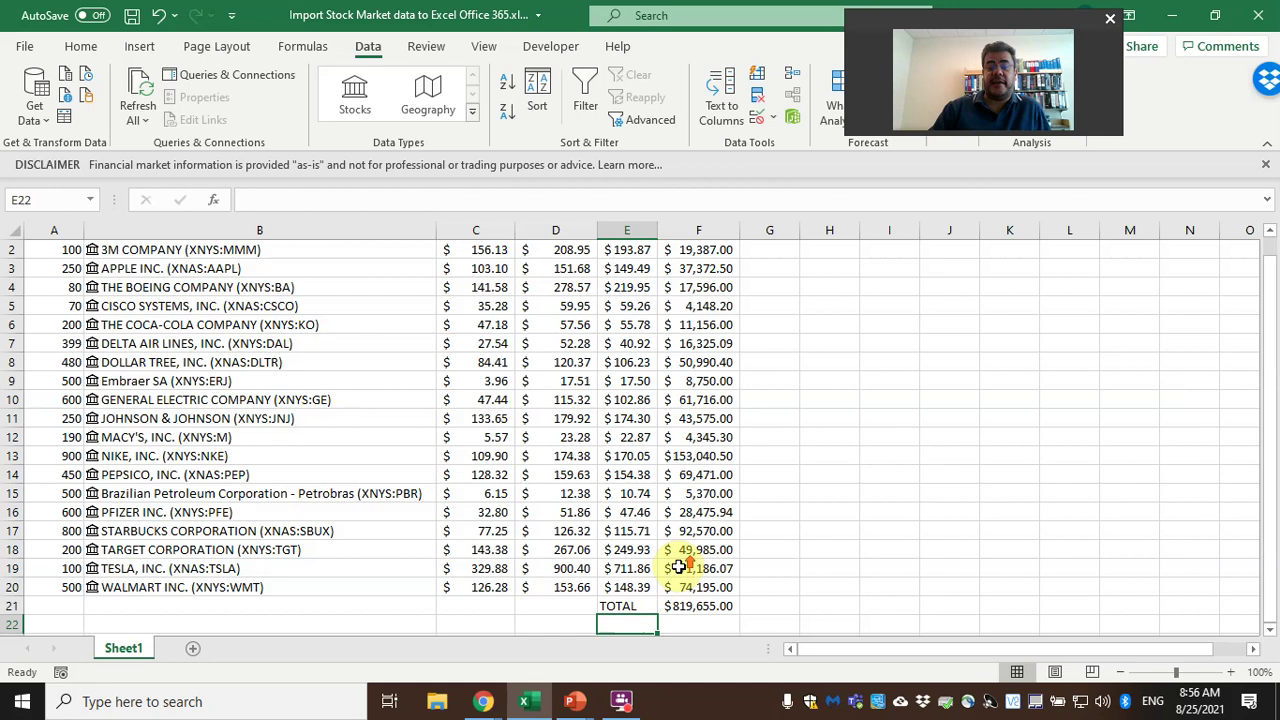
# Save the workbook with the summed portfolio table
pyautogui.scroll(1, 679, 567)
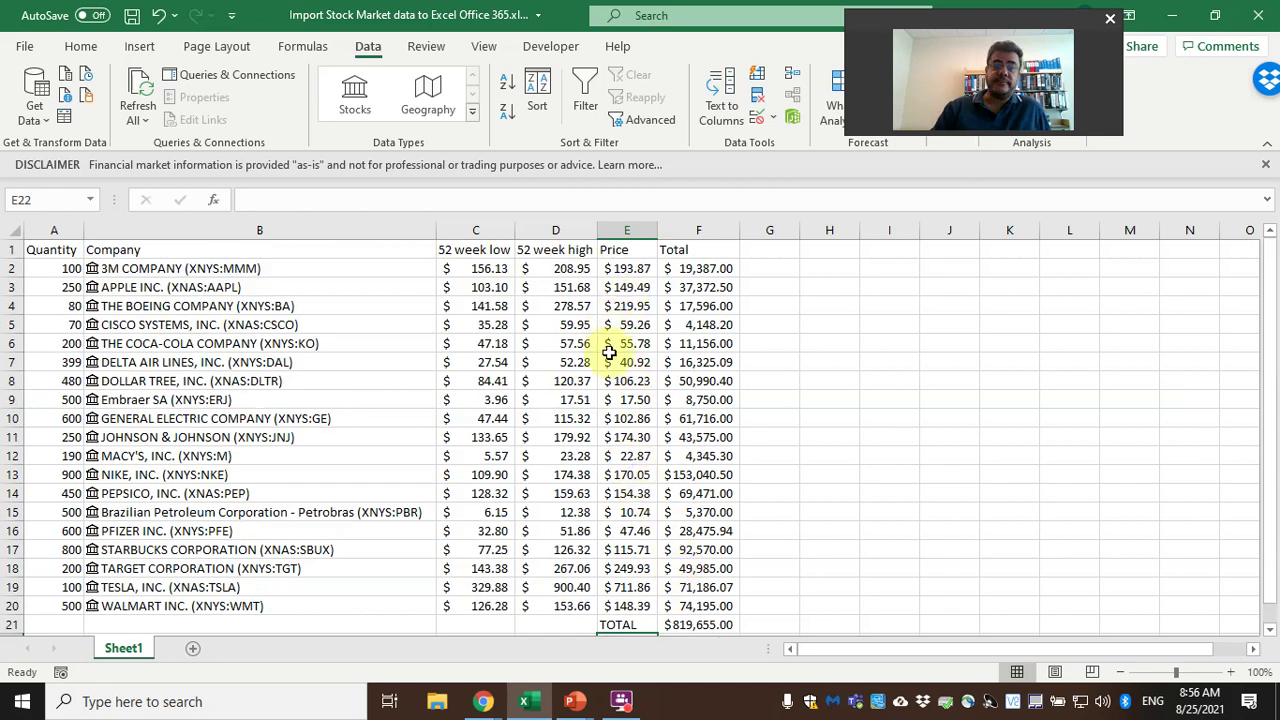
pyautogui.click(618, 420)
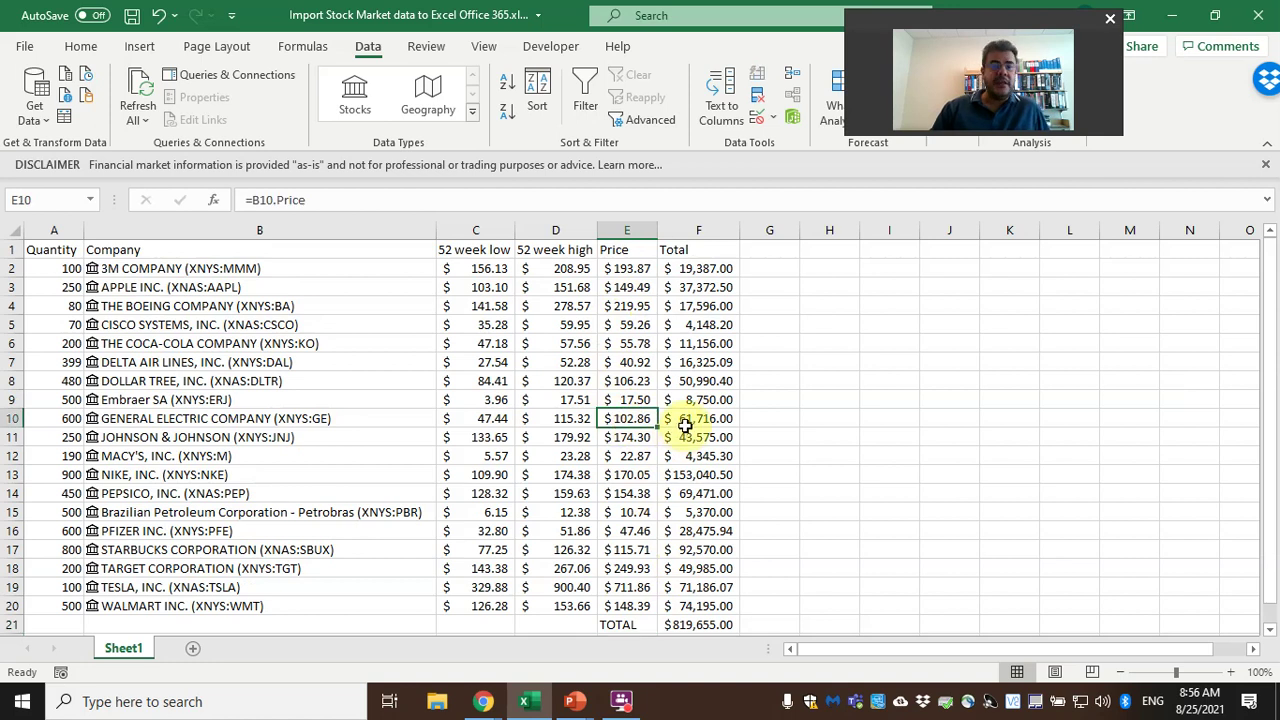
pyautogui.click(134, 15)
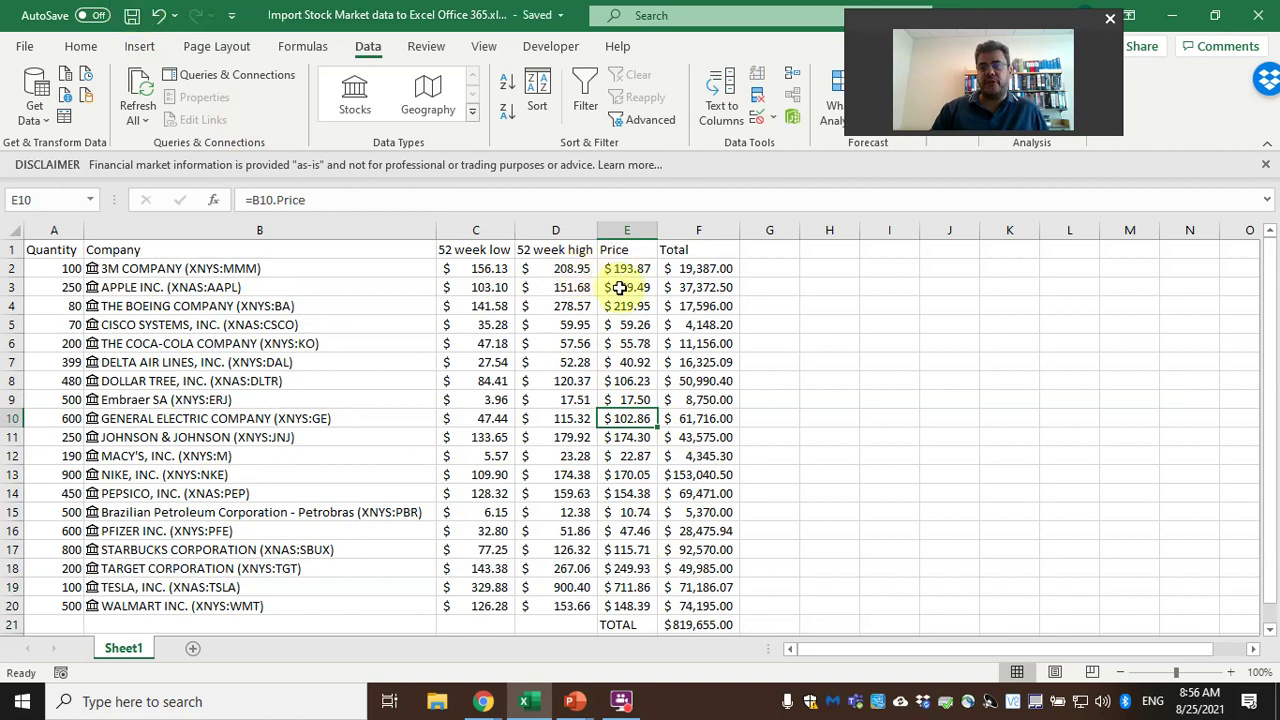
# Examine the formulas behind several Price cells and the 52 week low cell of the first company
pyautogui.click(620, 322)
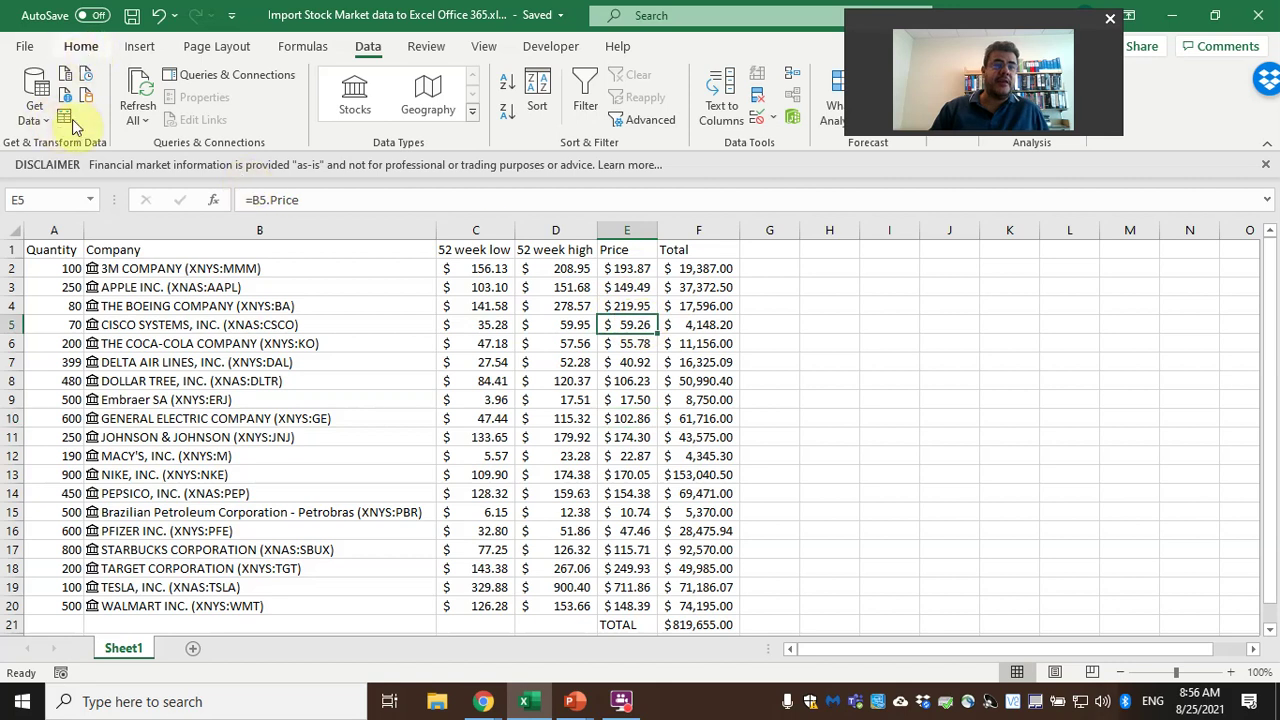
pyautogui.click(618, 308)
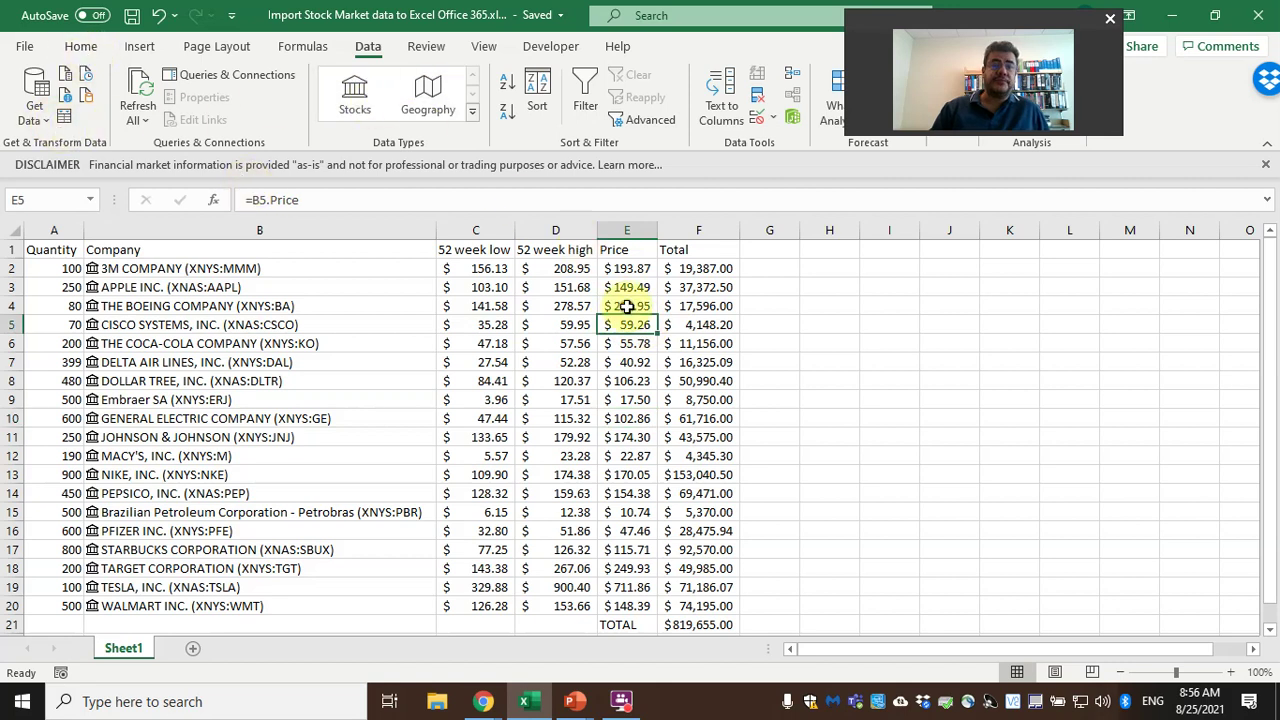
pyautogui.rightClick(620, 310)
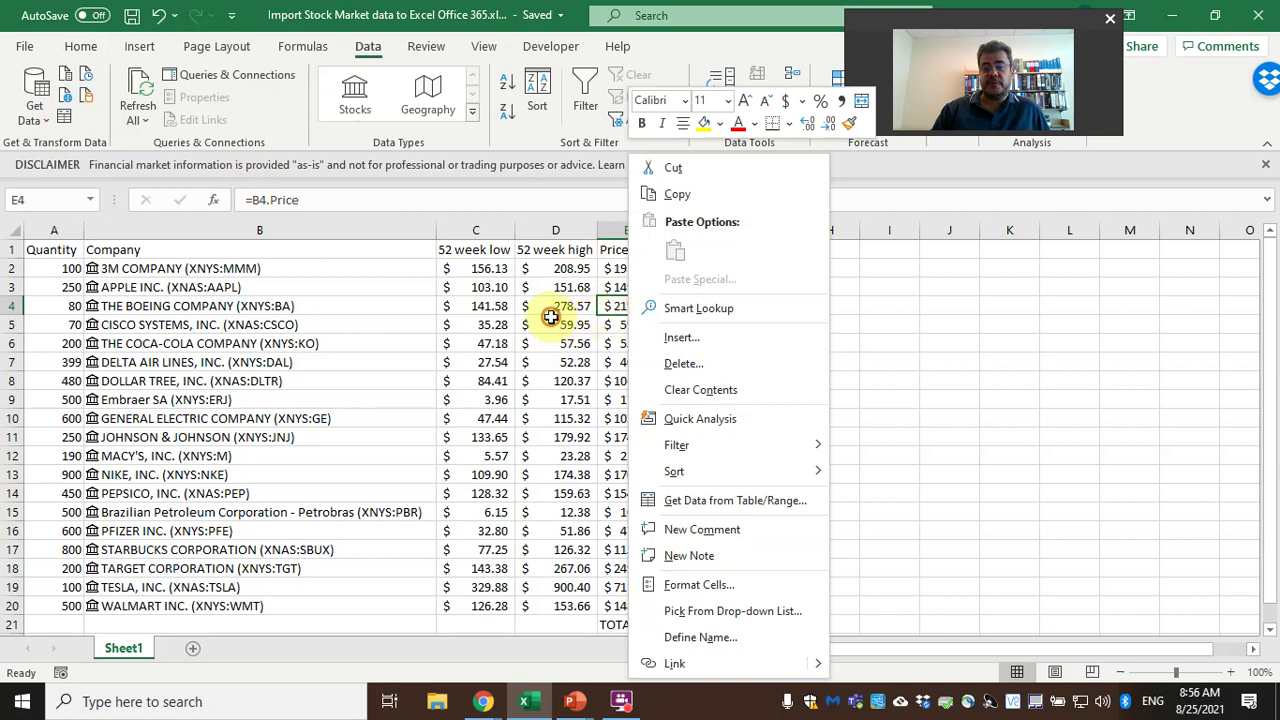
pyautogui.press('Escape')
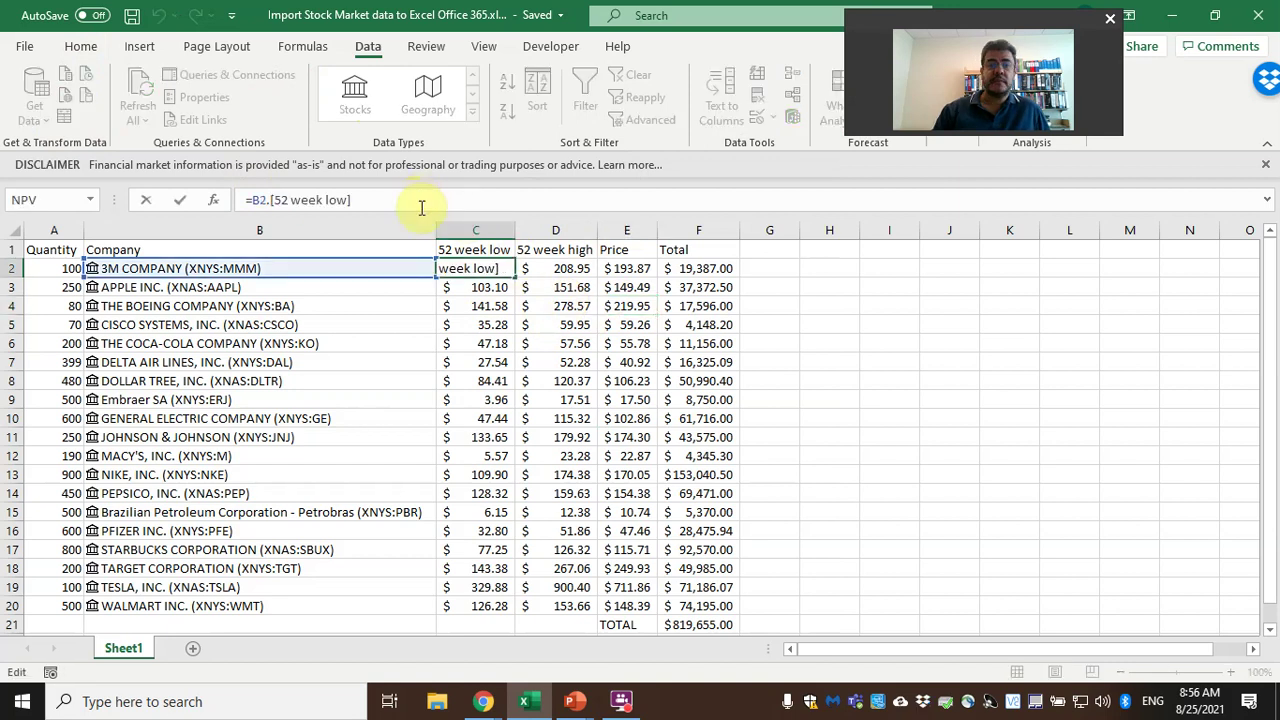
pyautogui.press('Return')
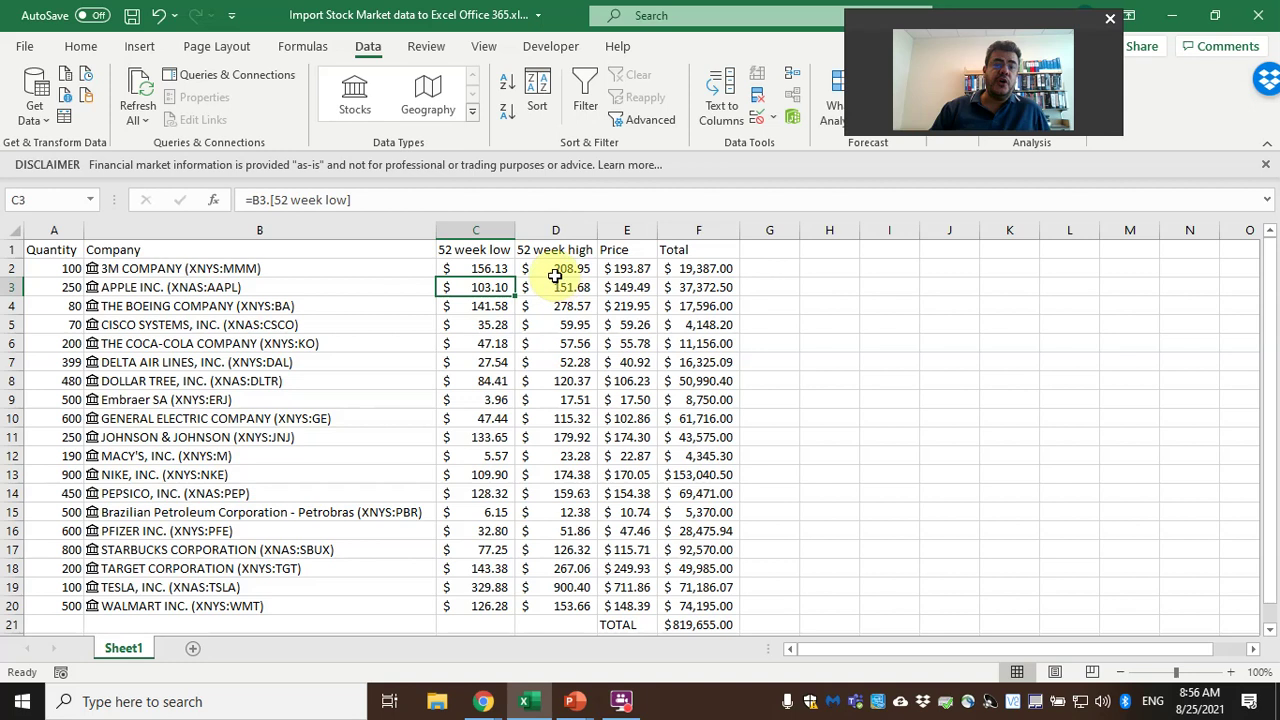
pyautogui.press('Up')
pyautogui.press('Right')
pyautogui.press('Right')
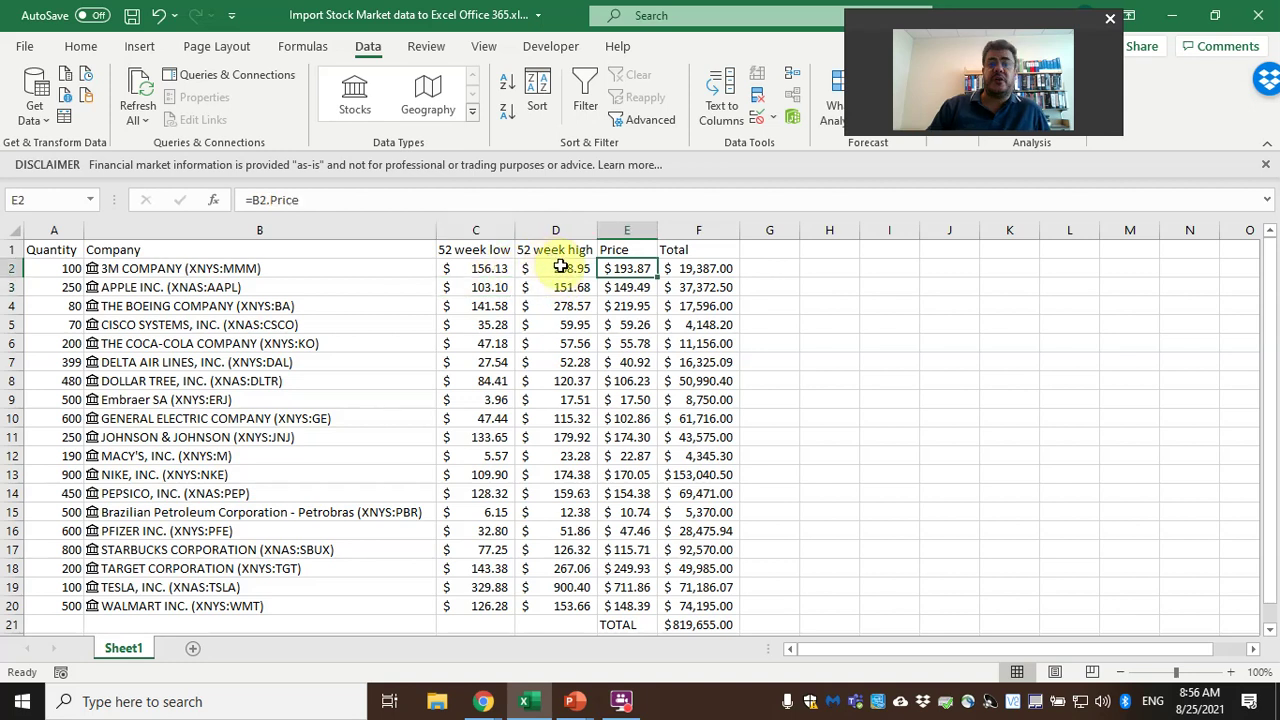
# Shift the Total column to column L with its TOTAL label in K21, and fill column F with the Beta field under a Beta header
pyautogui.moveTo(698, 249); pyautogui.dragTo(1009, 624)
pyautogui.rightClick(733, 325)
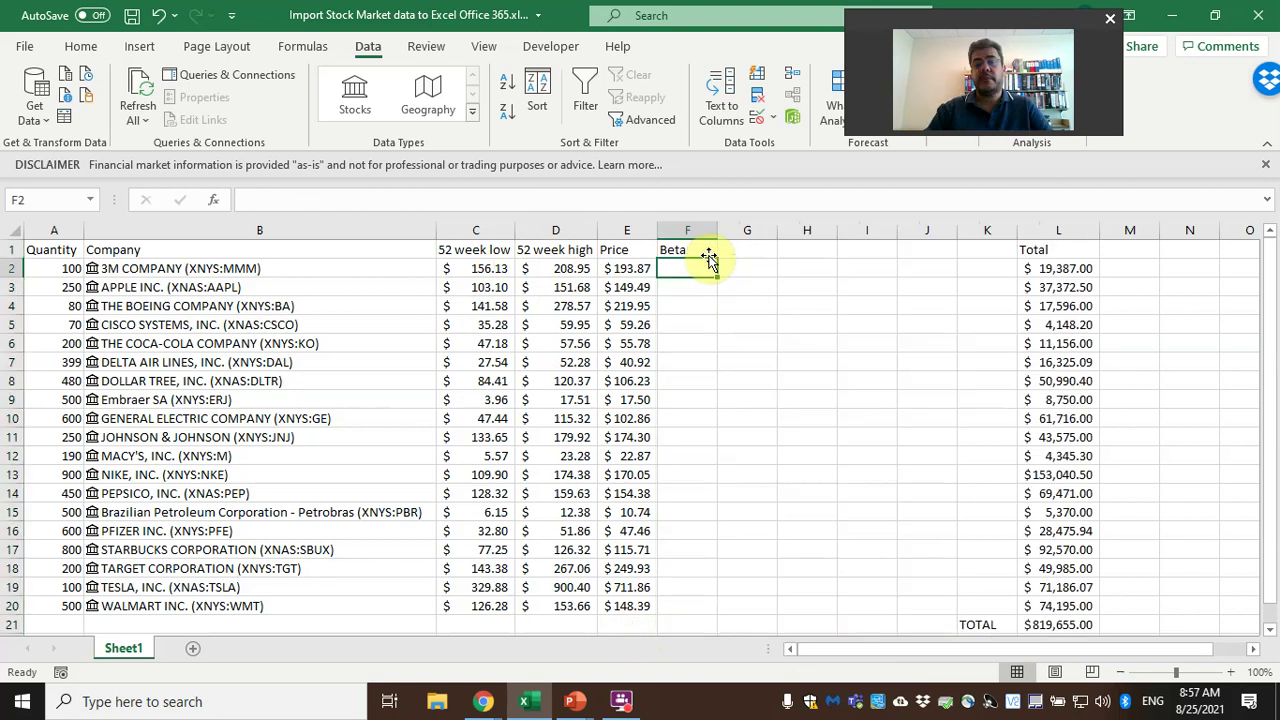
pyautogui.moveTo(231, 264)
pyautogui.mouseDown()
pyautogui.moveTo(214, 449)
pyautogui.moveTo(229, 271)
pyautogui.moveTo(223, 363)
pyautogui.moveTo(246, 600)
pyautogui.moveTo(240, 590)
pyautogui.mouseUp()
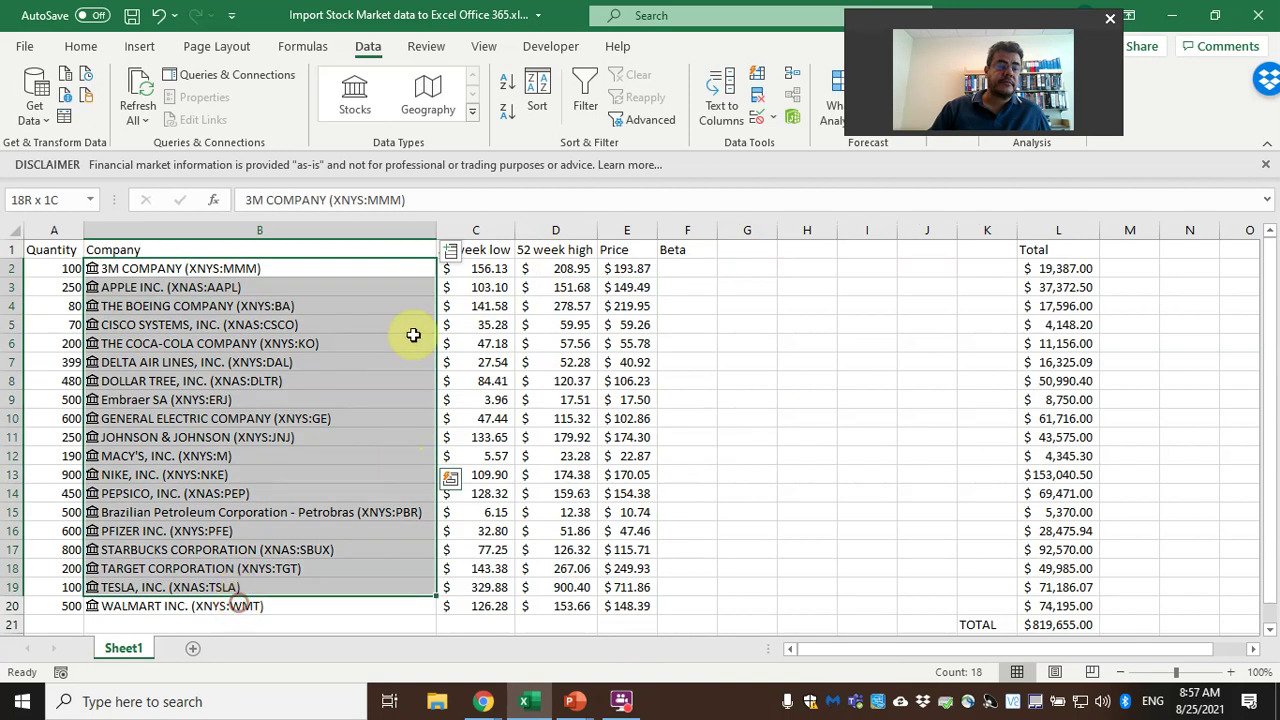
pyautogui.click(450, 251)
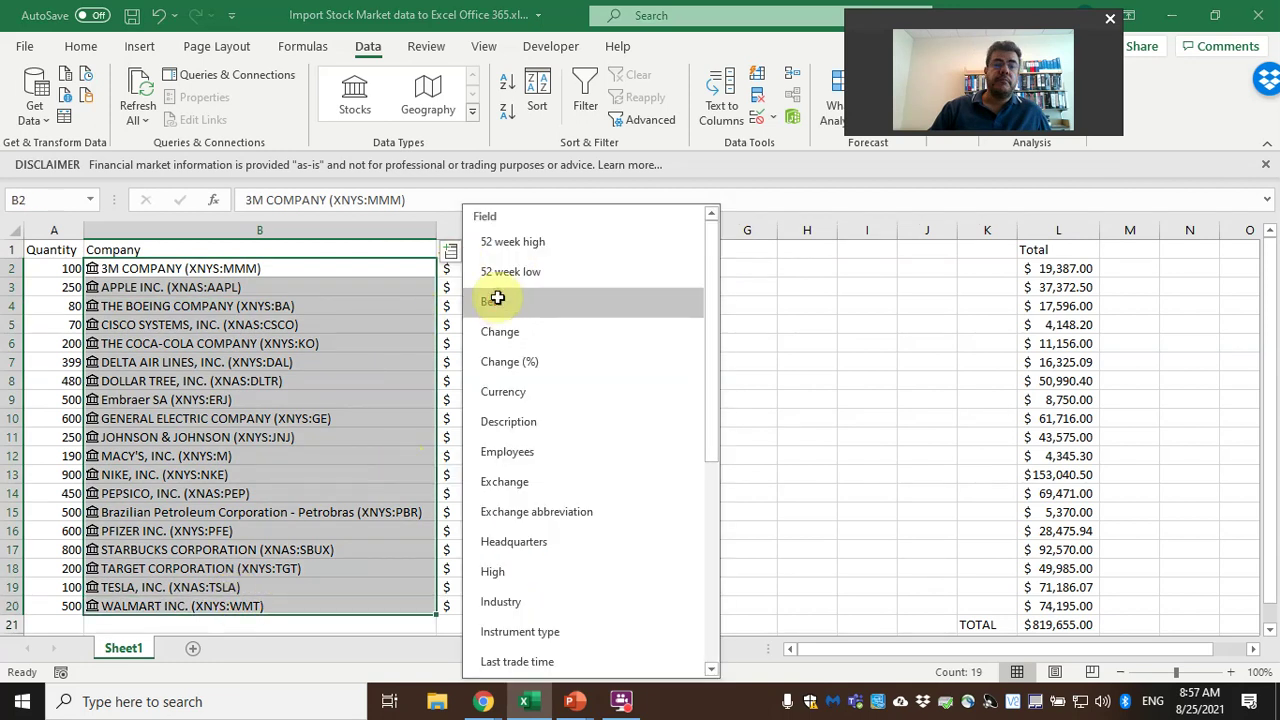
pyautogui.click(497, 300)
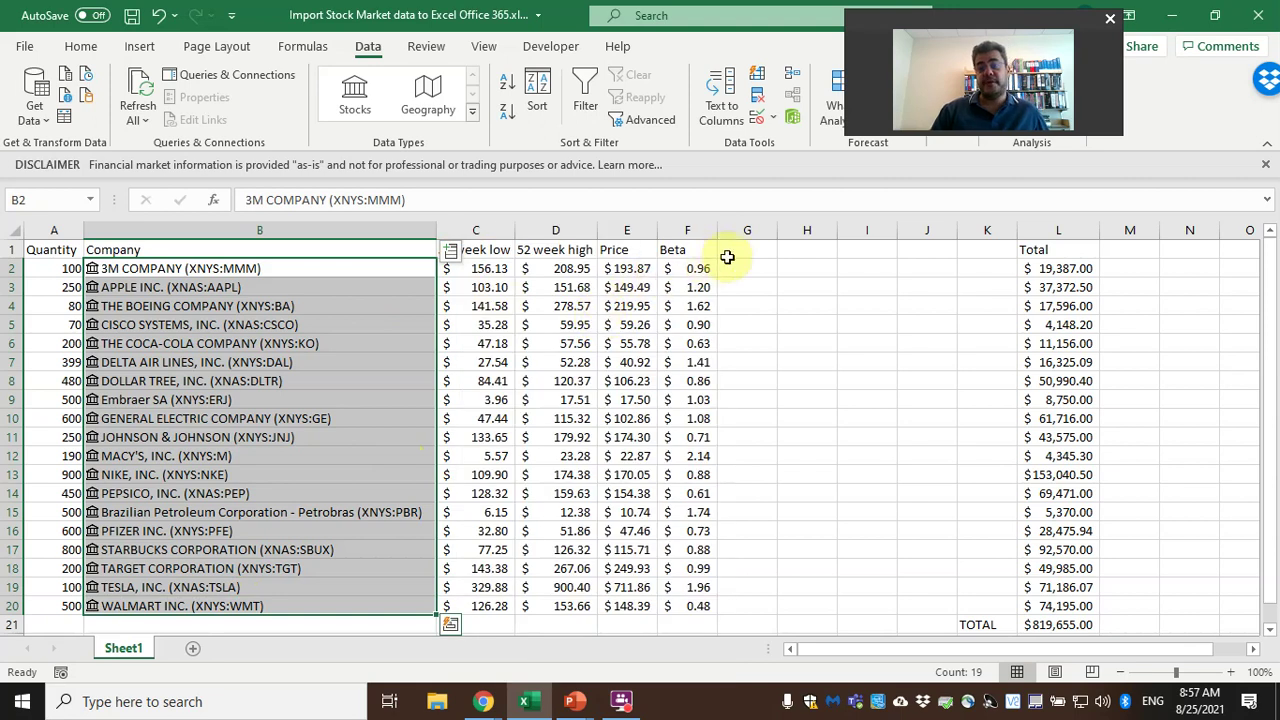
# Add the Change field for all companies in column G and enter the header Change in G1
pyautogui.click(451, 251)
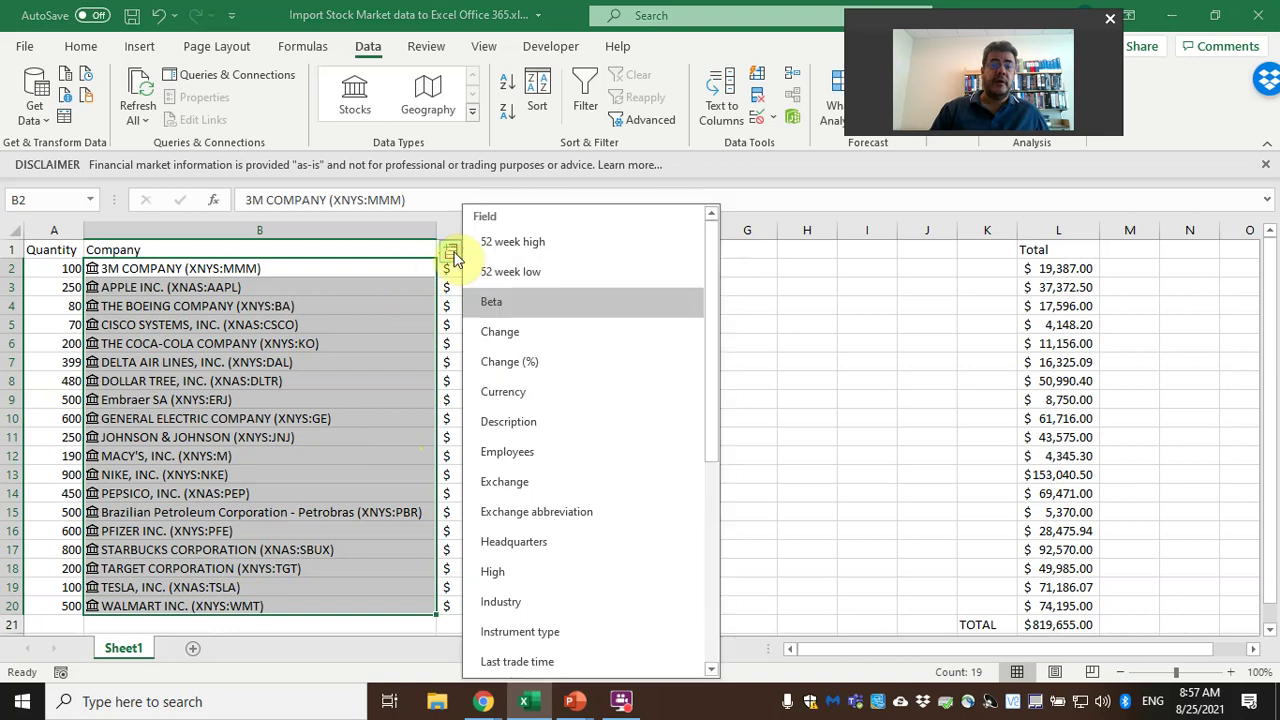
pyautogui.click(529, 335)
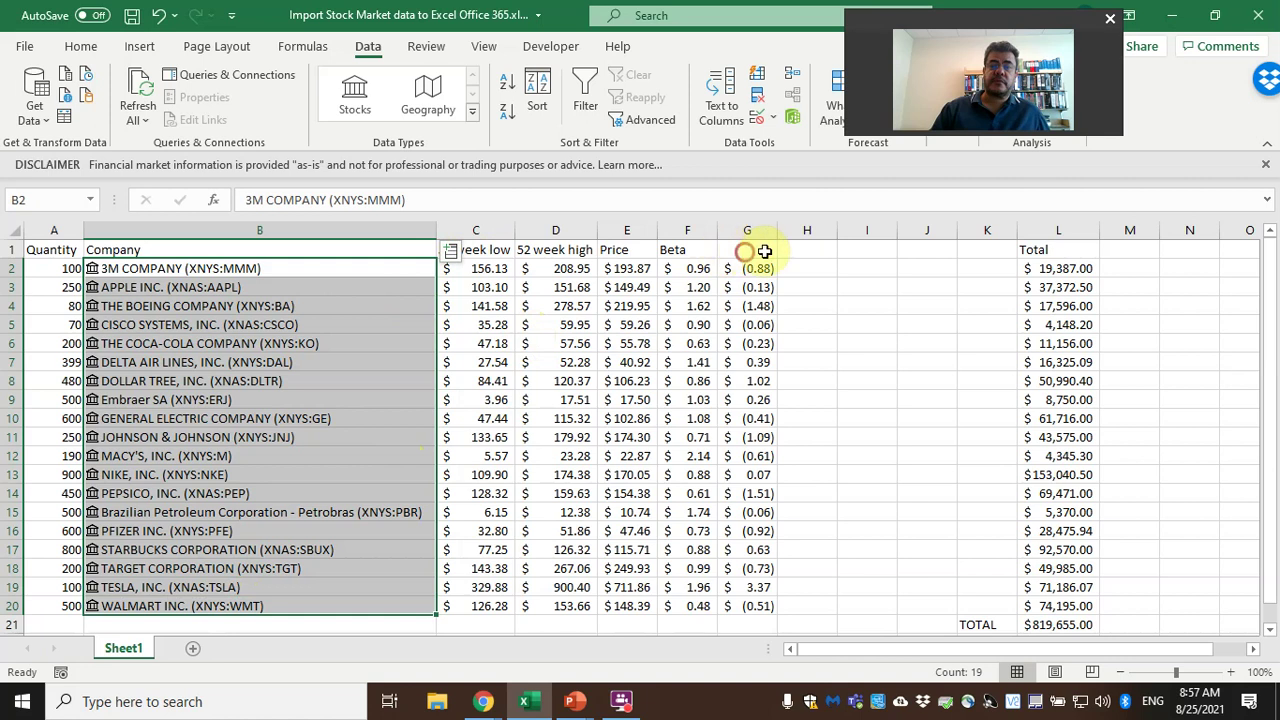
pyautogui.press('Tab')
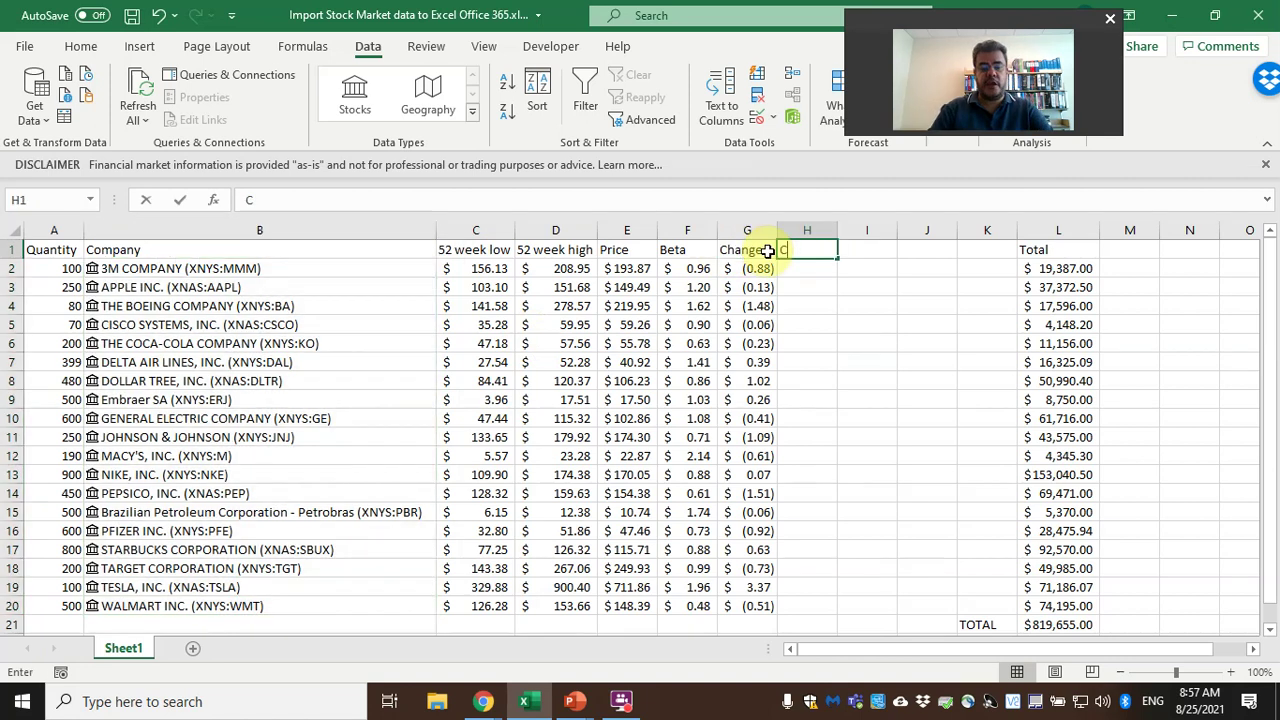
# Fill column H with the Change (%) field under a matching header, and fill column I with the Currency field for all companies
pyautogui.write('Change (%)')
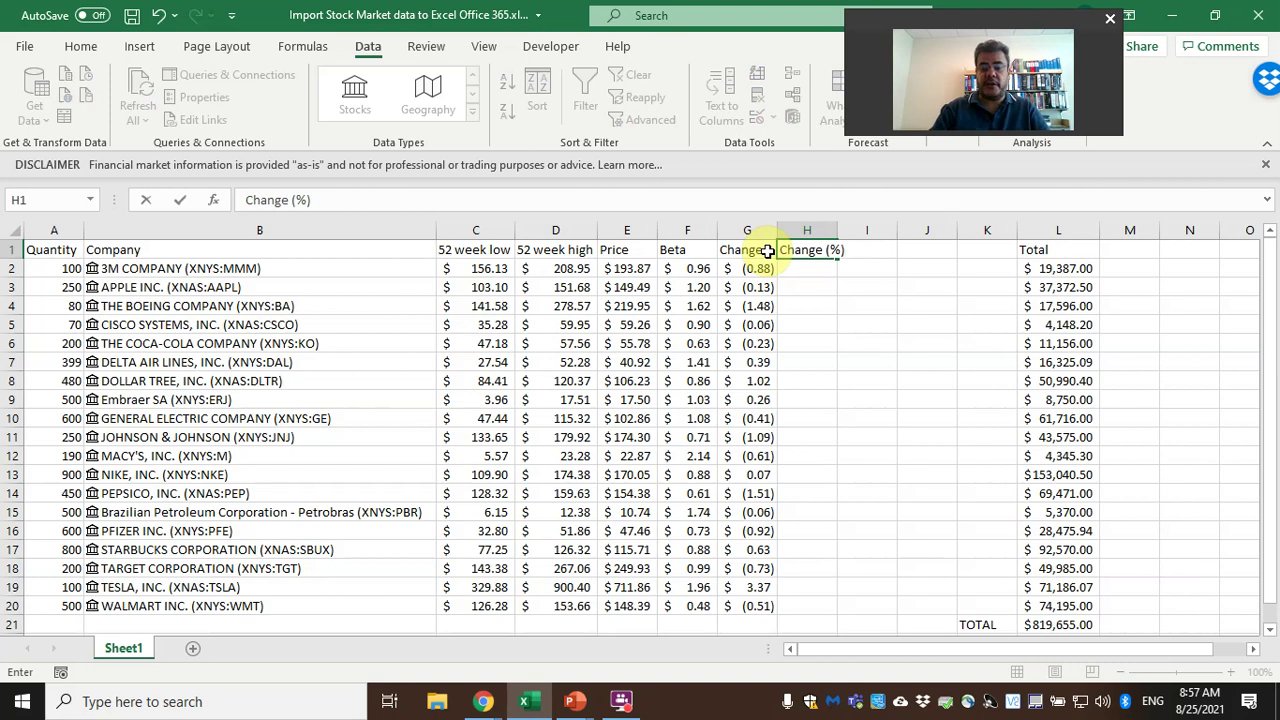
pyautogui.press('Return')
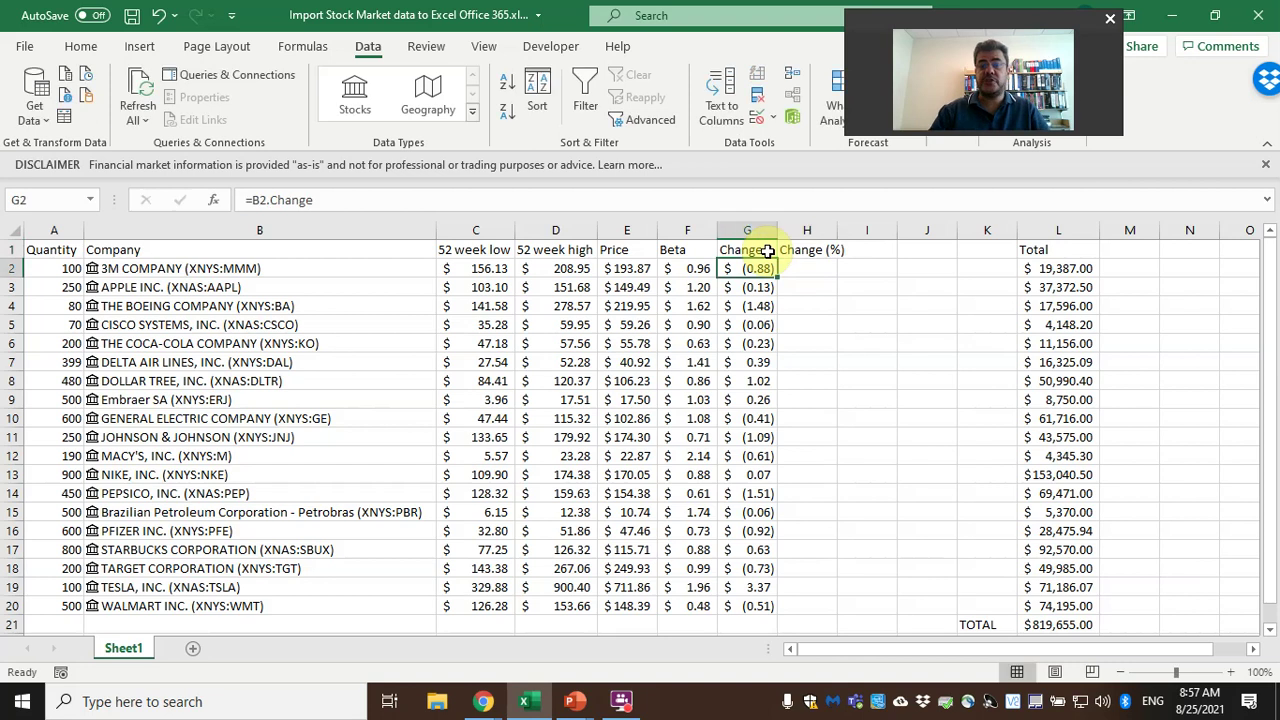
pyautogui.doubleClick(837, 229)
pyautogui.moveTo(420, 263); pyautogui.dragTo(376, 600)
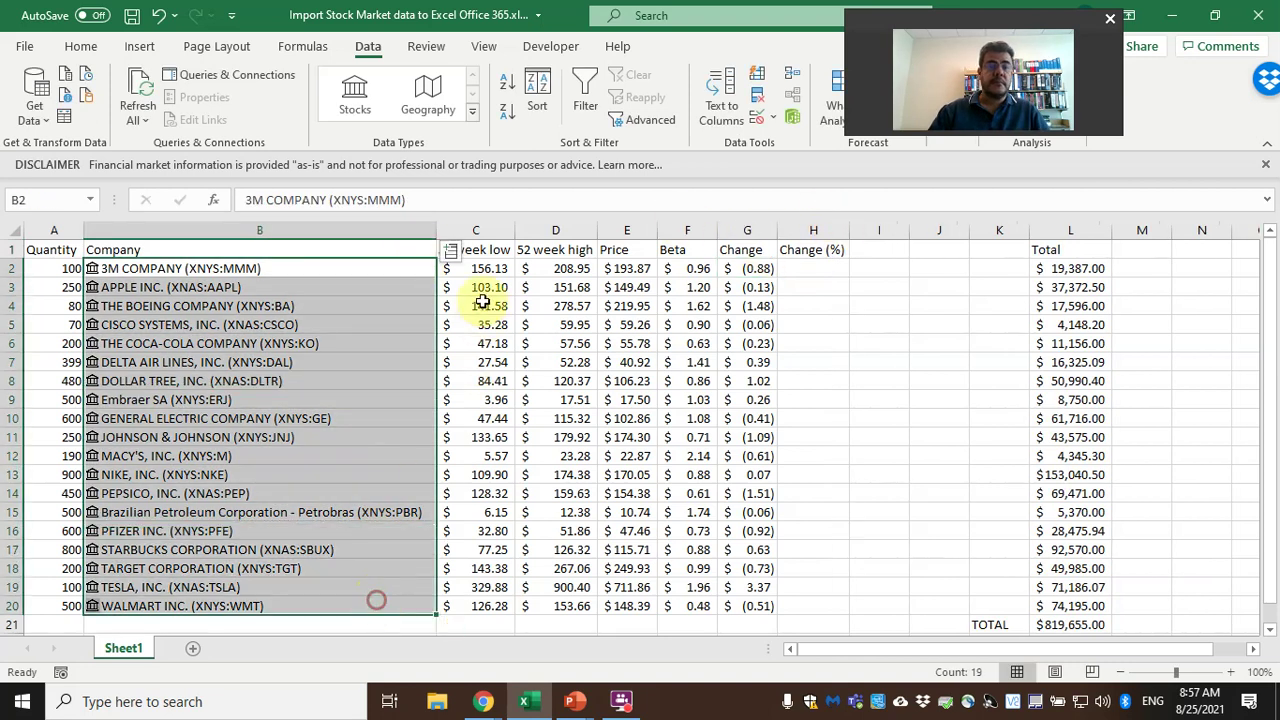
pyautogui.click(450, 250)
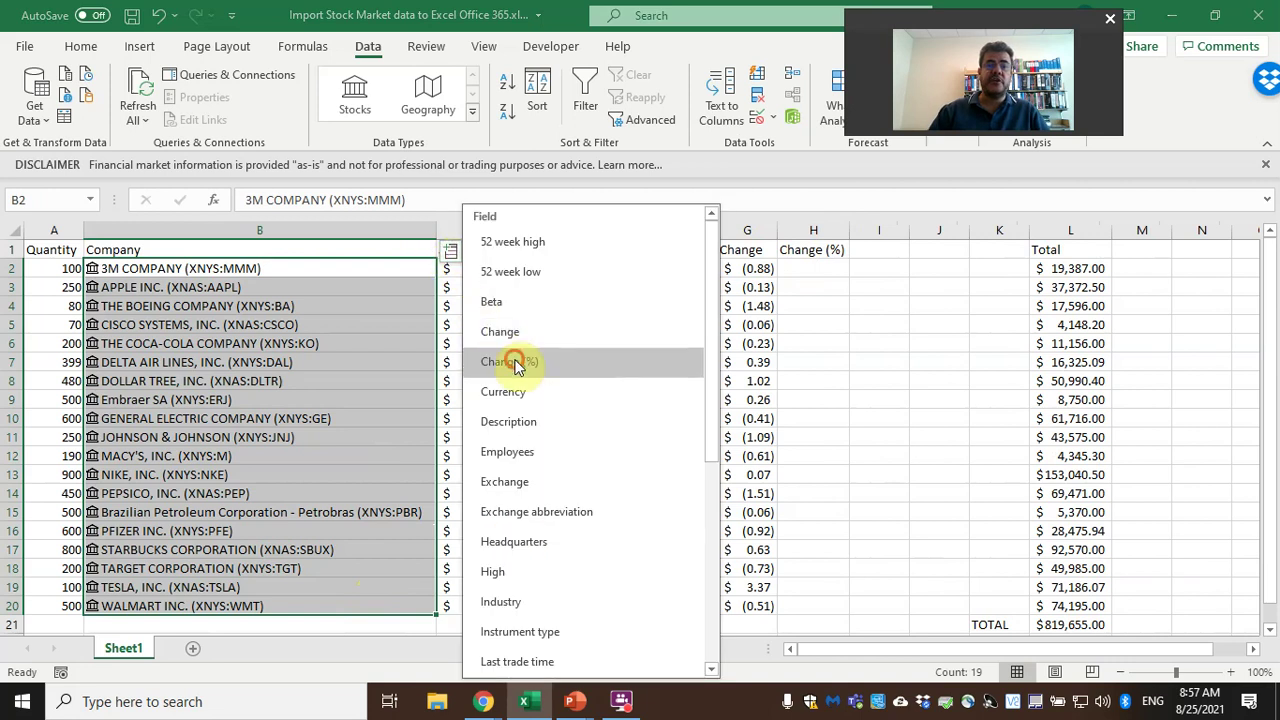
pyautogui.click(512, 362)
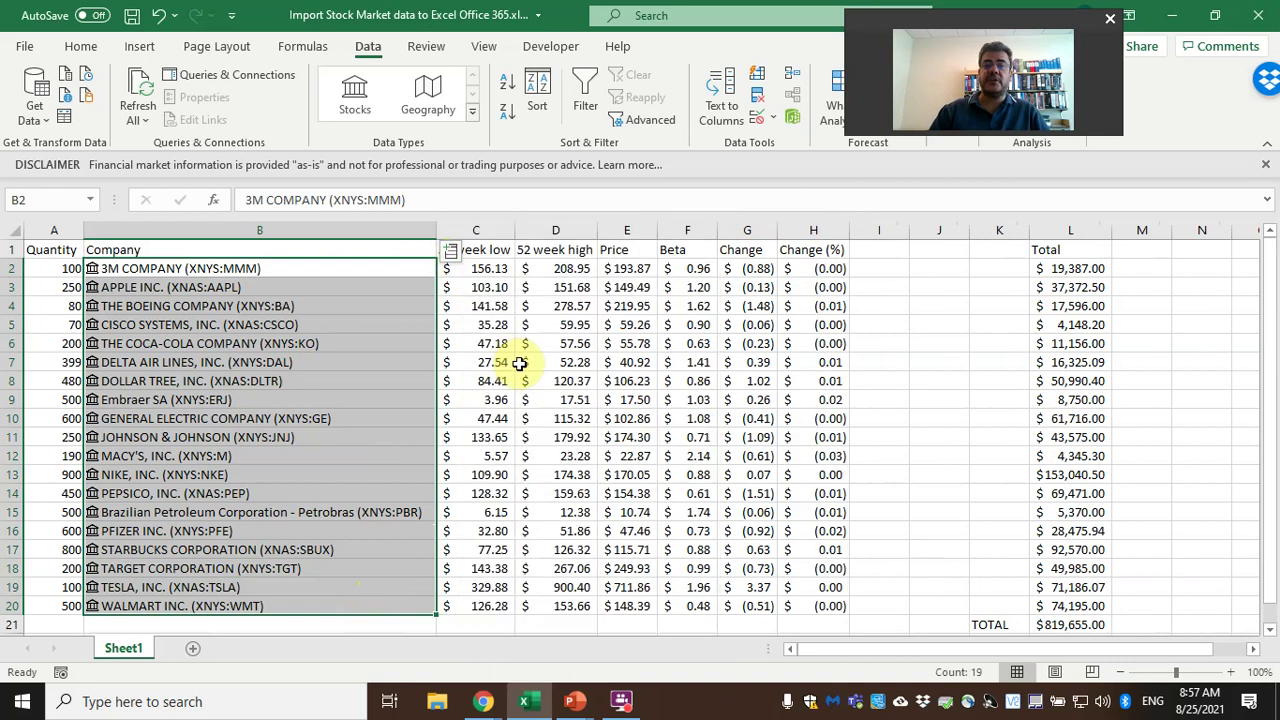
pyautogui.click(452, 252)
pyautogui.click(492, 392)
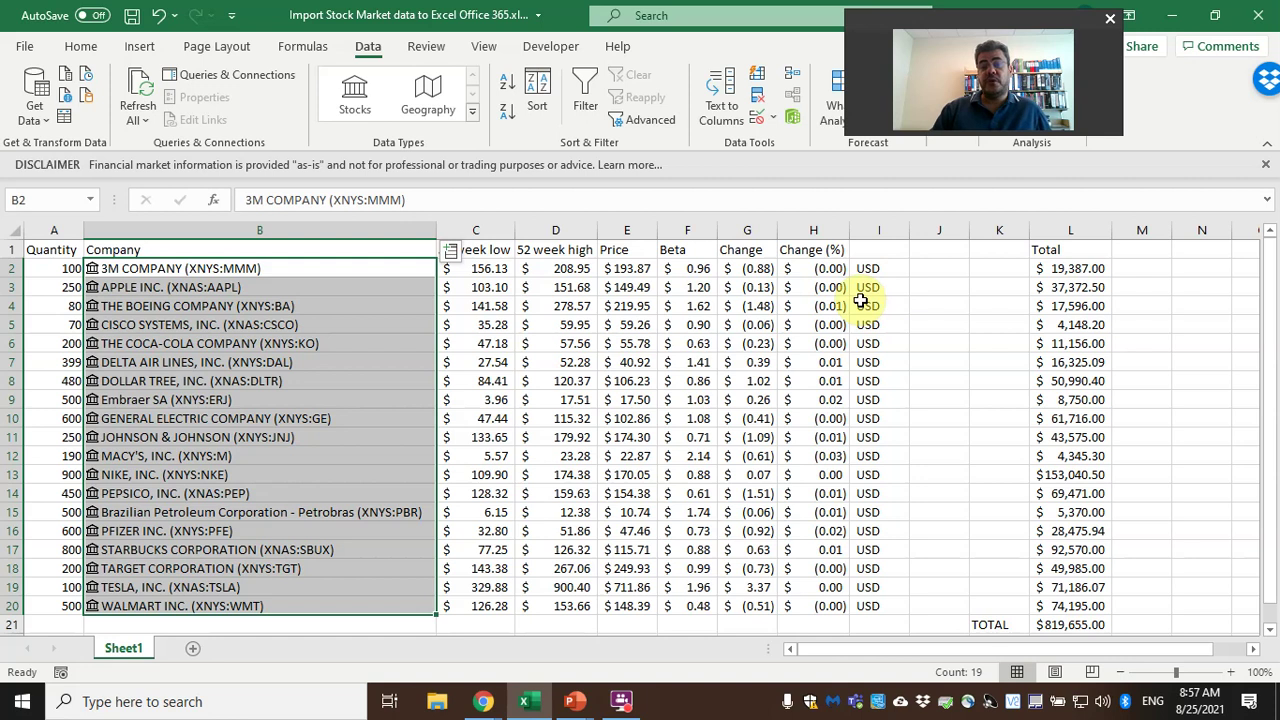
# Format the Change (%) values in H2 to H20 as percentages with two decimal places
pyautogui.moveTo(815, 268); pyautogui.dragTo(822, 604)
pyautogui.click(92, 46)
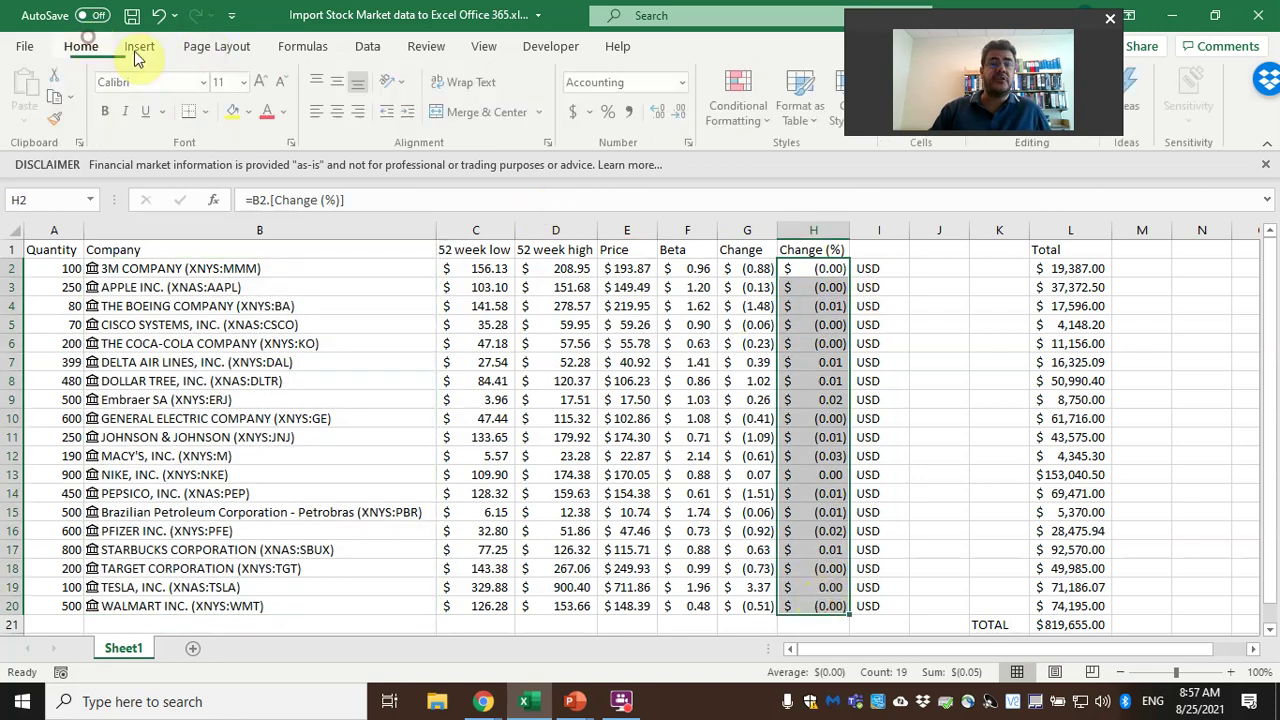
pyautogui.click(610, 112)
pyautogui.click(661, 113)
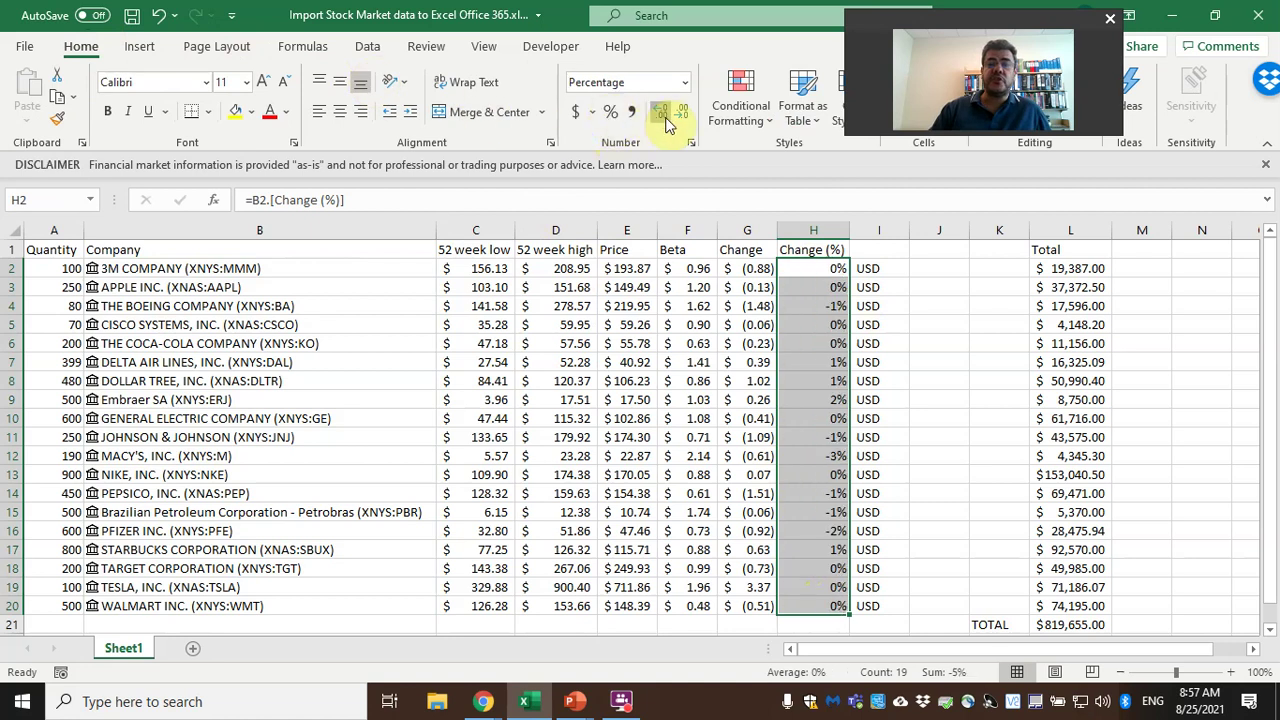
pyautogui.click(661, 113)
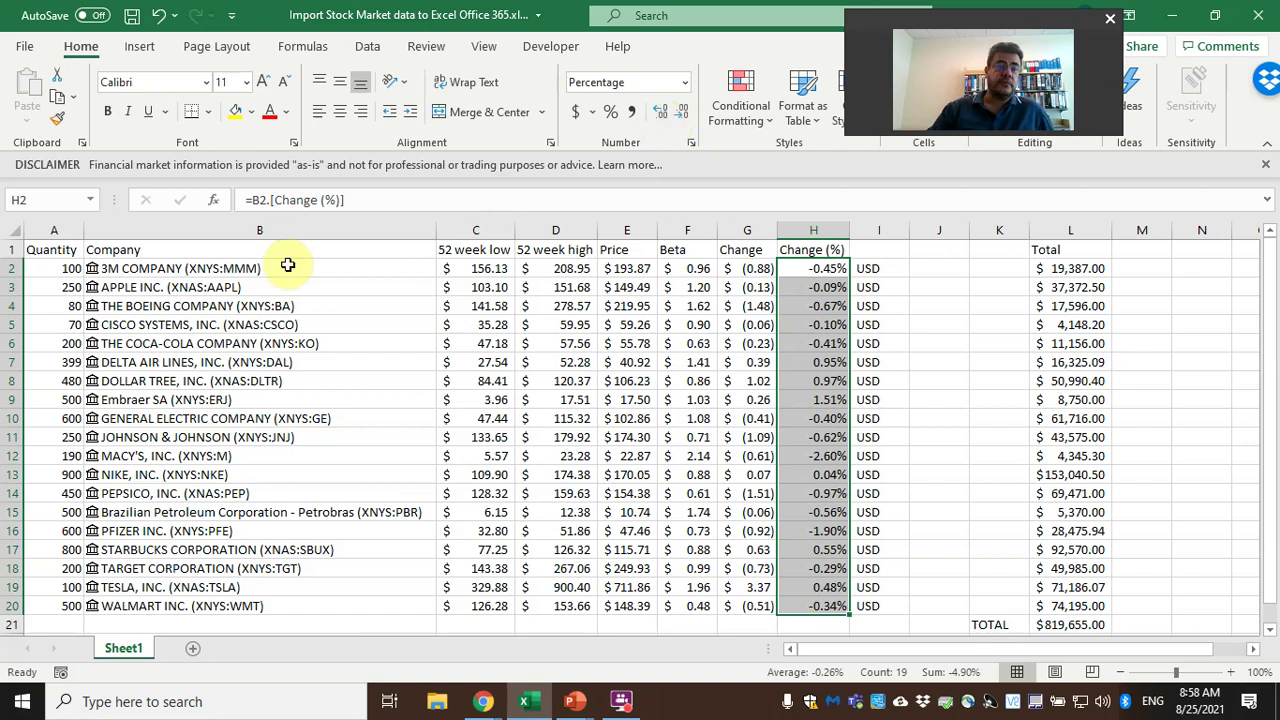
# Browse the list of stock data fields available for the companies in B2 to B20
pyautogui.moveTo(280, 582); pyautogui.dragTo(285, 603)
pyautogui.rightClick(268, 446)
pyautogui.moveTo(264, 443)
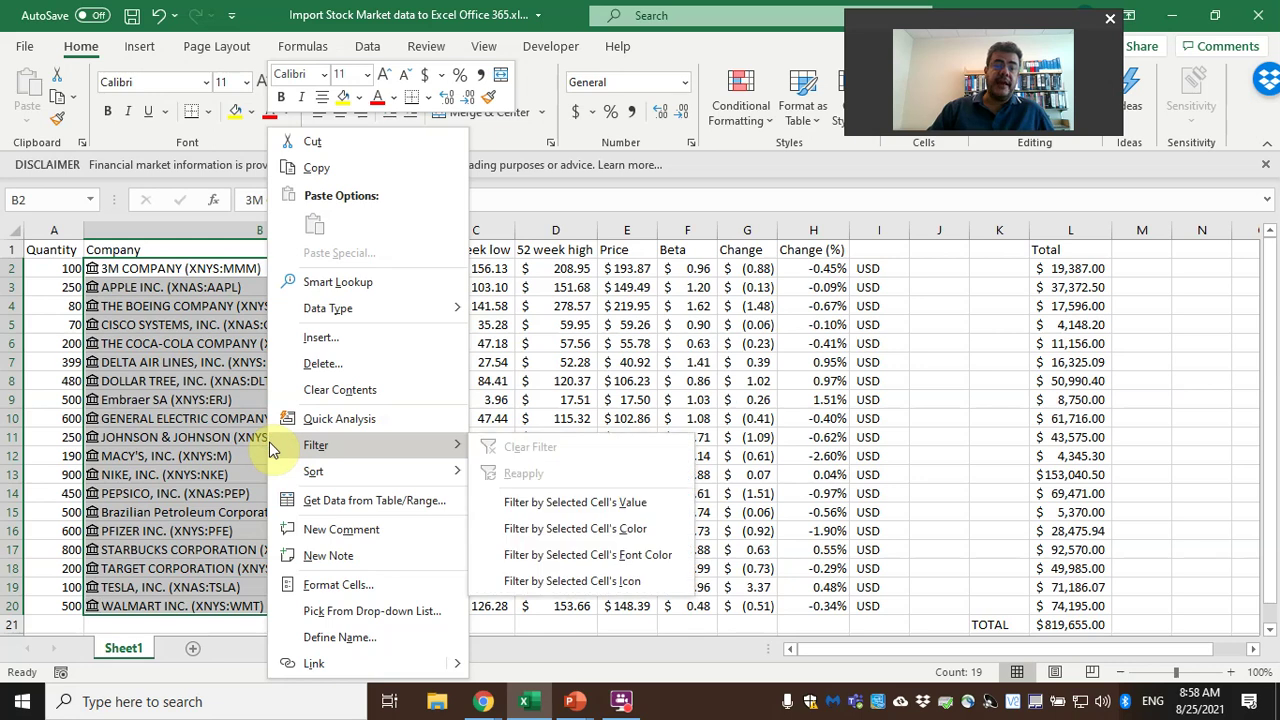
pyautogui.press('Escape')
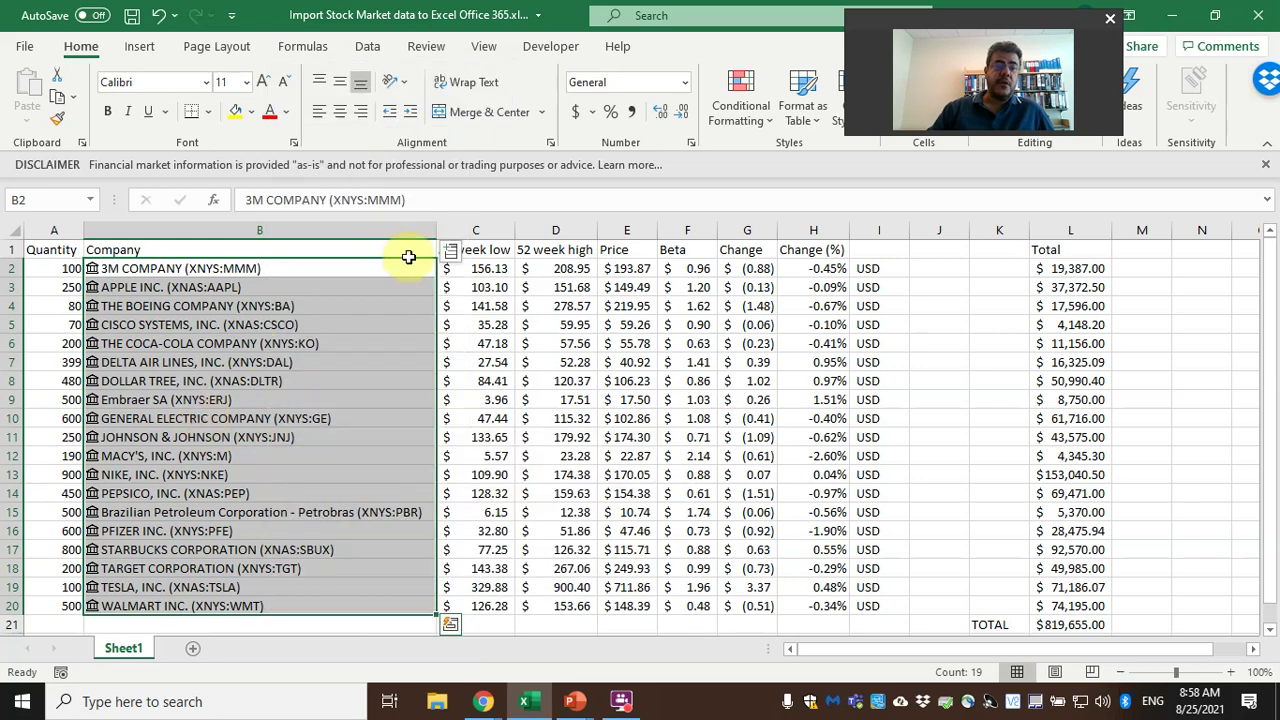
pyautogui.click(451, 251)
pyautogui.scroll(-5, 523, 489)
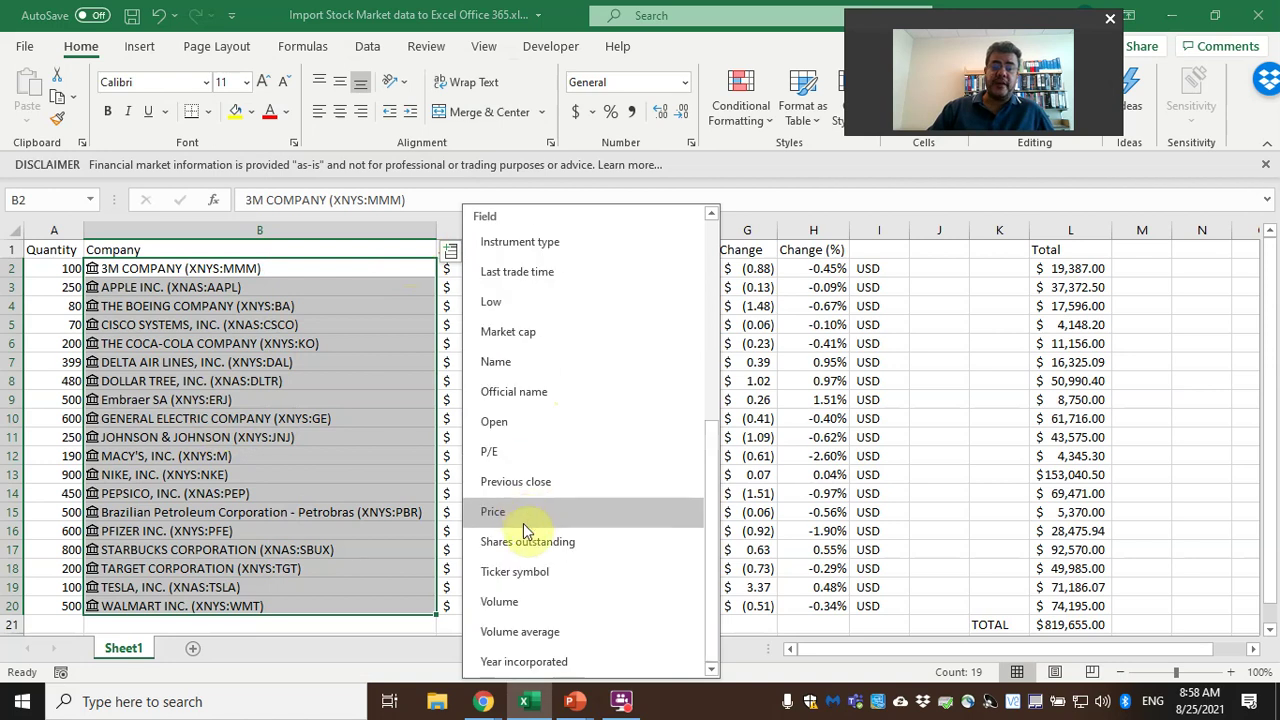
pyautogui.scroll(5, 500, 608)
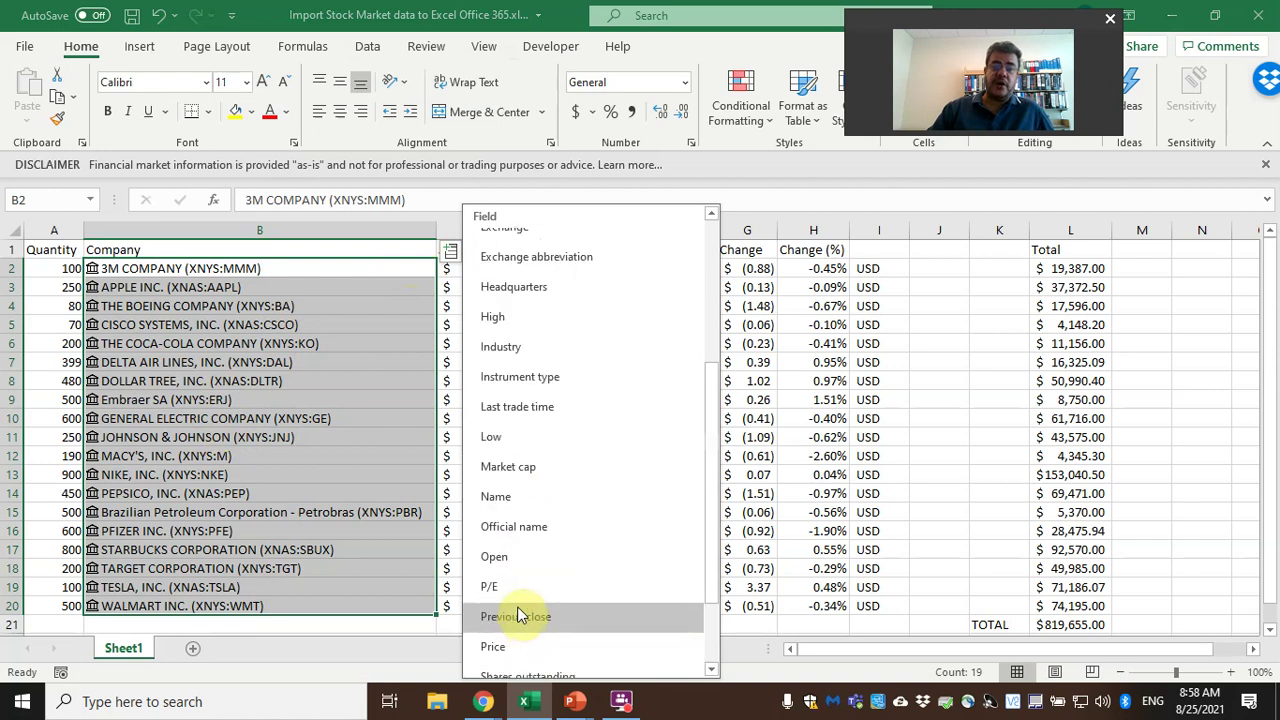
pyautogui.click(272, 400)
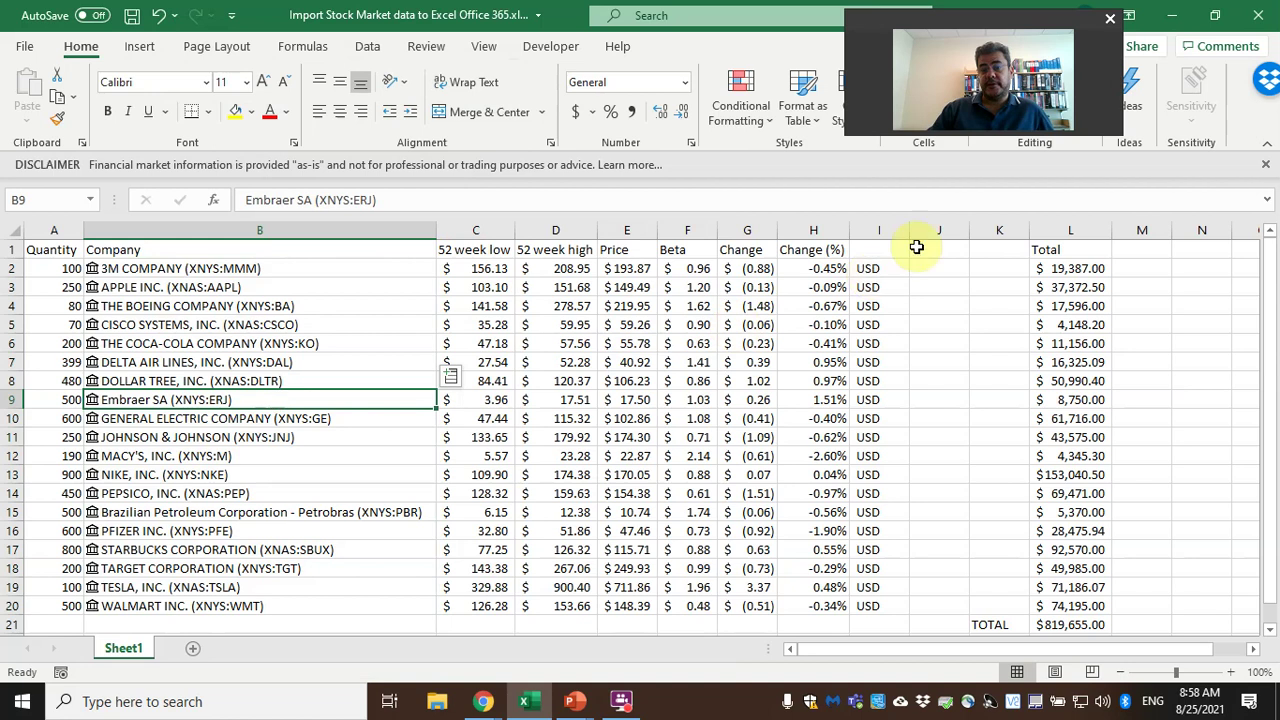
pyautogui.moveTo(936, 230); pyautogui.dragTo(972, 231)
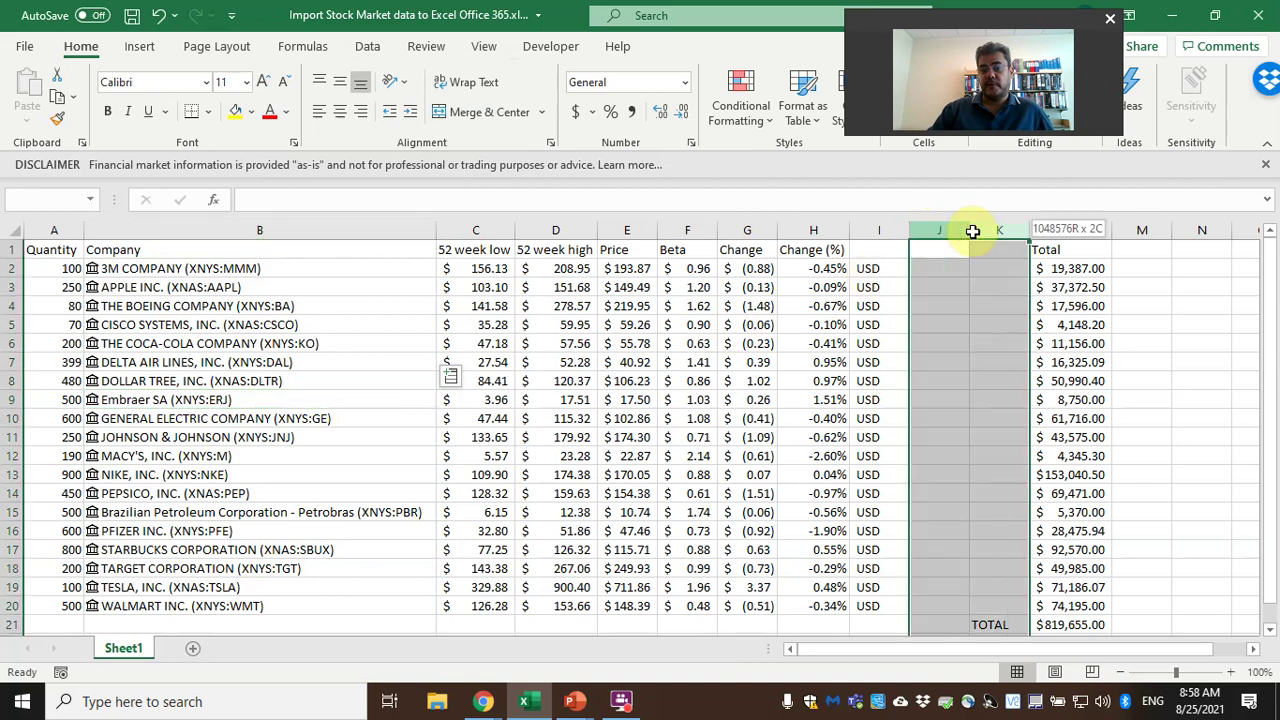
pyautogui.rightClick(950, 345)
pyautogui.press('Escape')
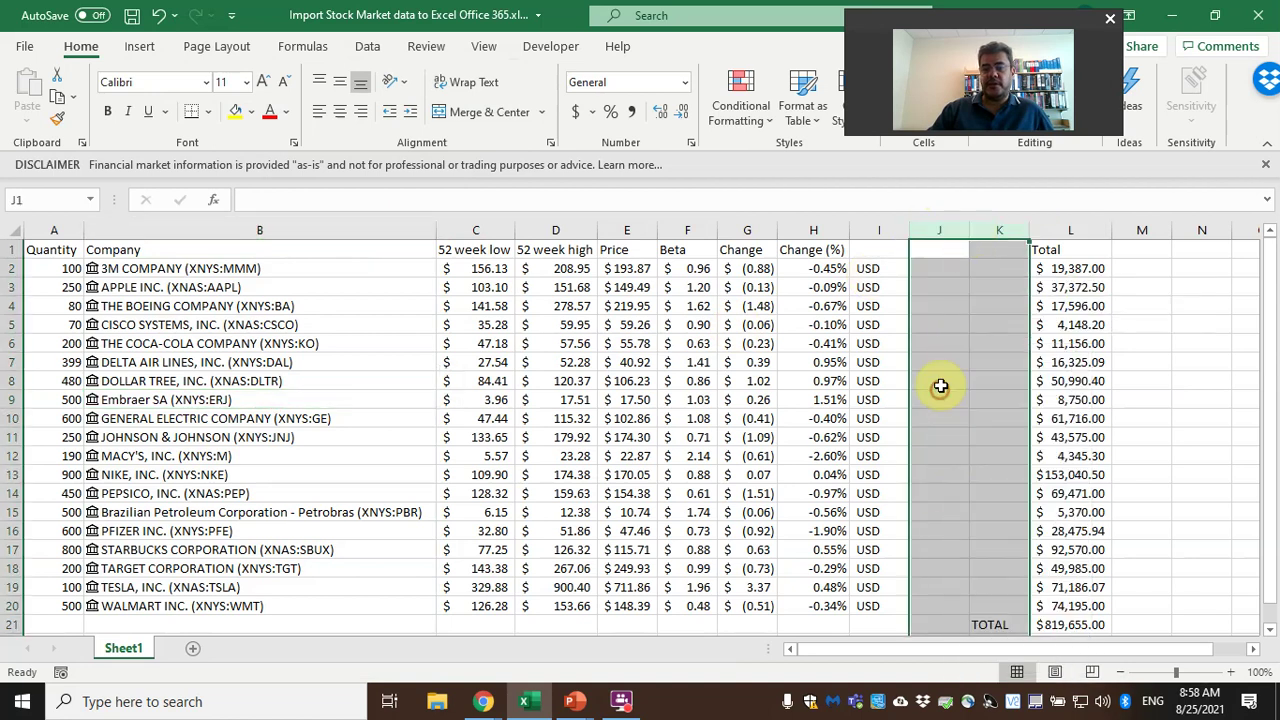
# Delete the two spare columns between the currency column and Total, moving the TOTAL label to I21 so it is kept
pyautogui.click(940, 228)
pyautogui.rightClick(940, 230)
pyautogui.click(1005, 411)
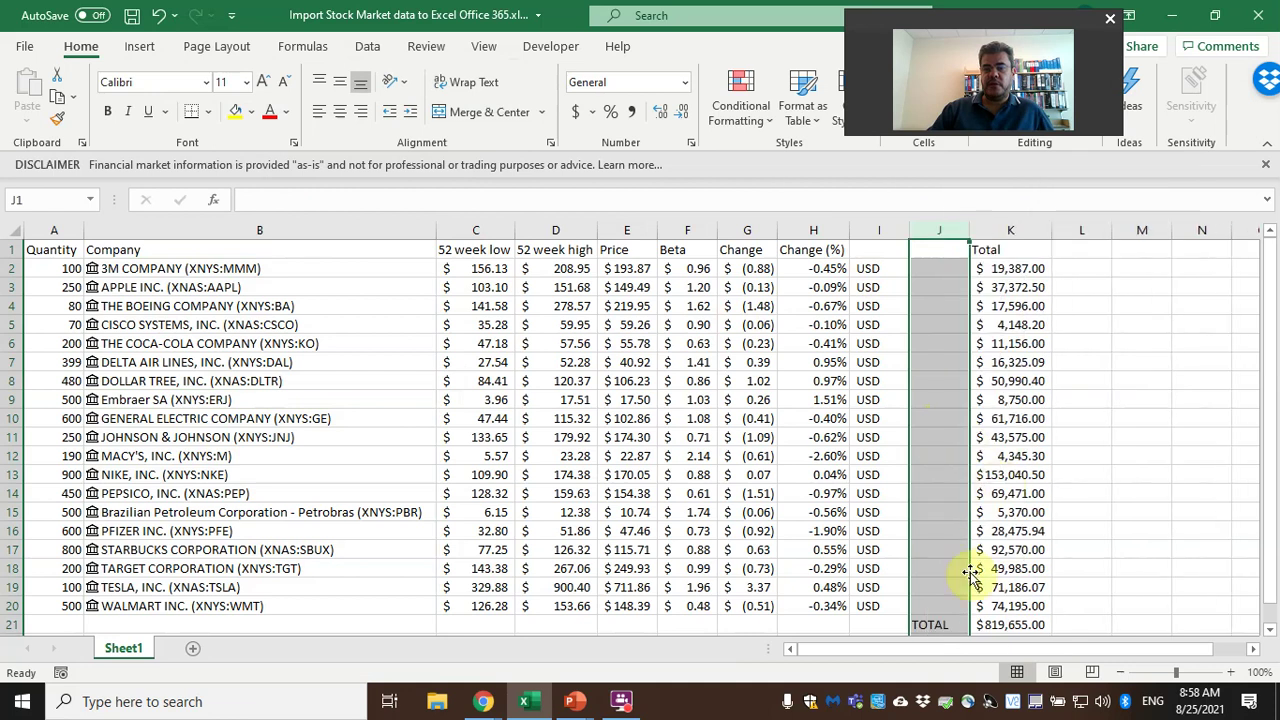
pyautogui.click(940, 622)
pyautogui.moveTo(945, 620); pyautogui.dragTo(882, 622)
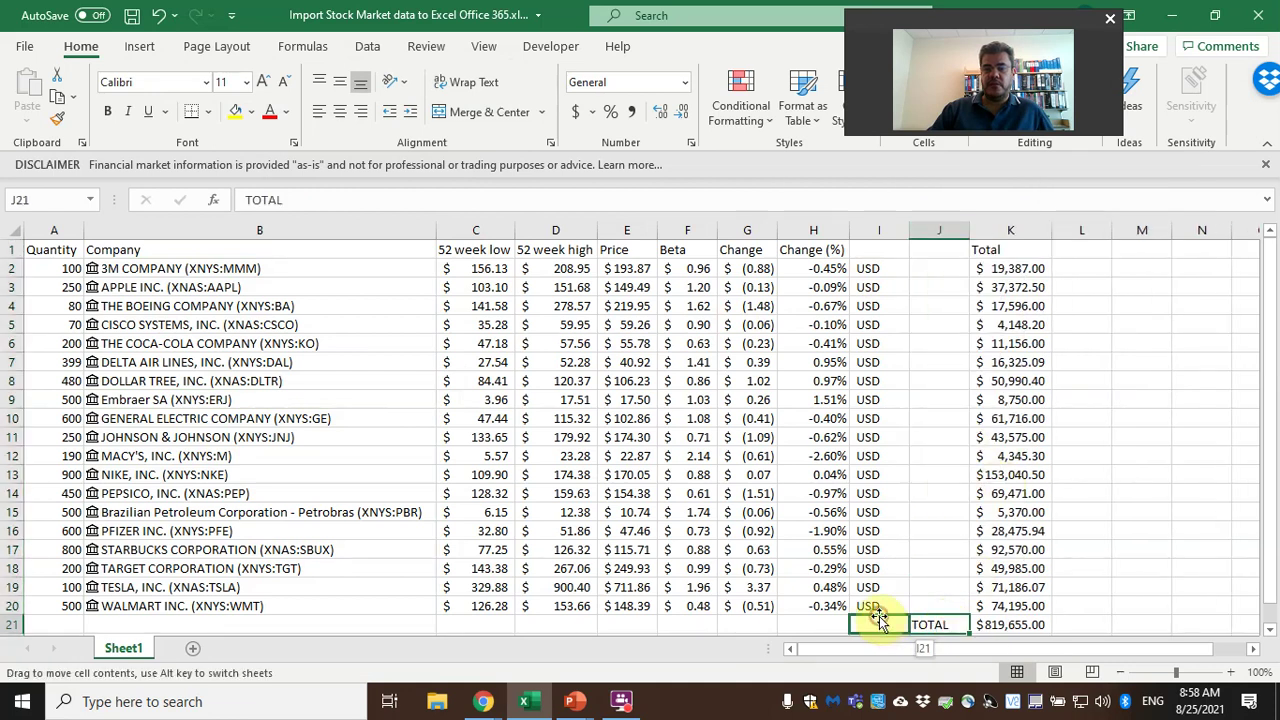
pyautogui.rightClick(940, 230)
pyautogui.click(992, 413)
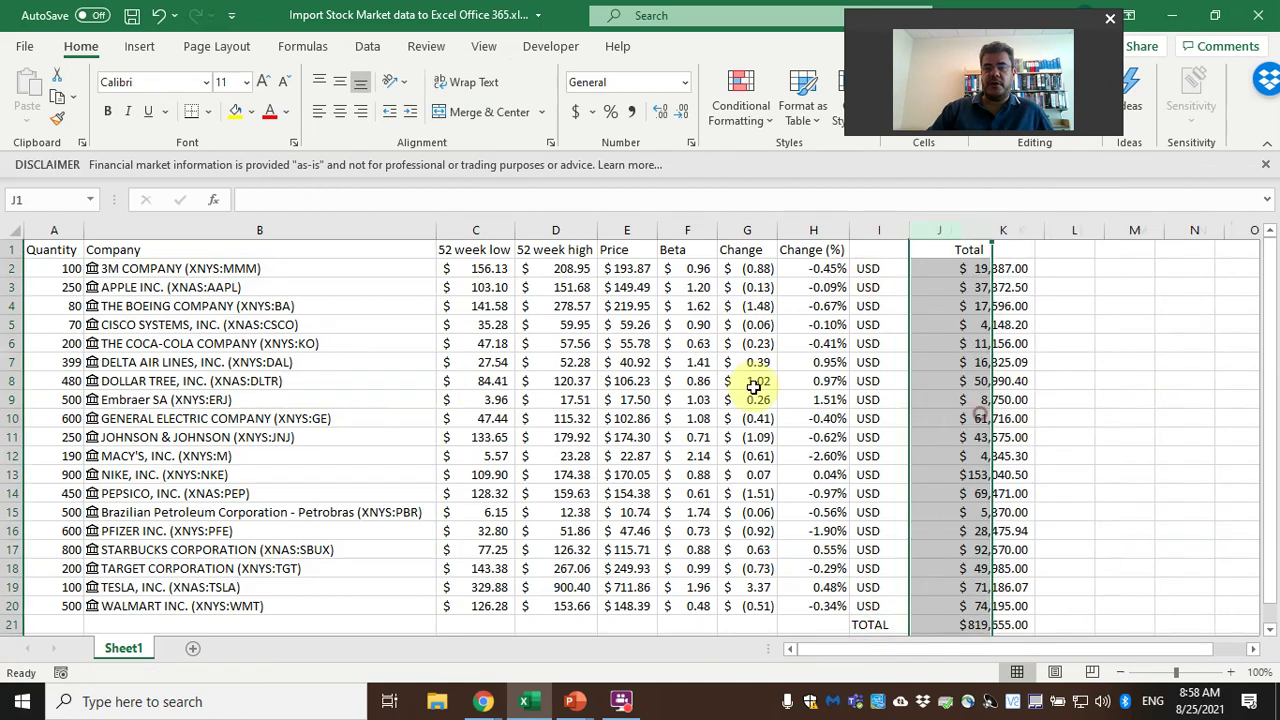
pyautogui.click(657, 360)
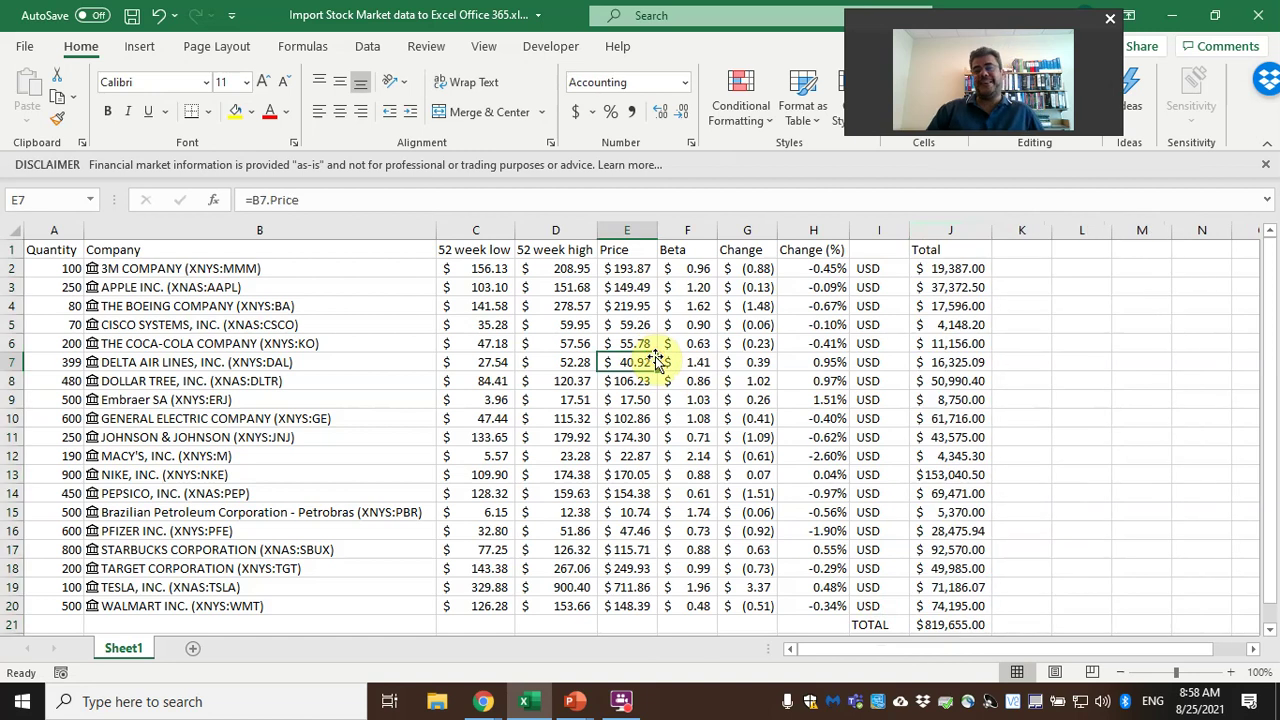